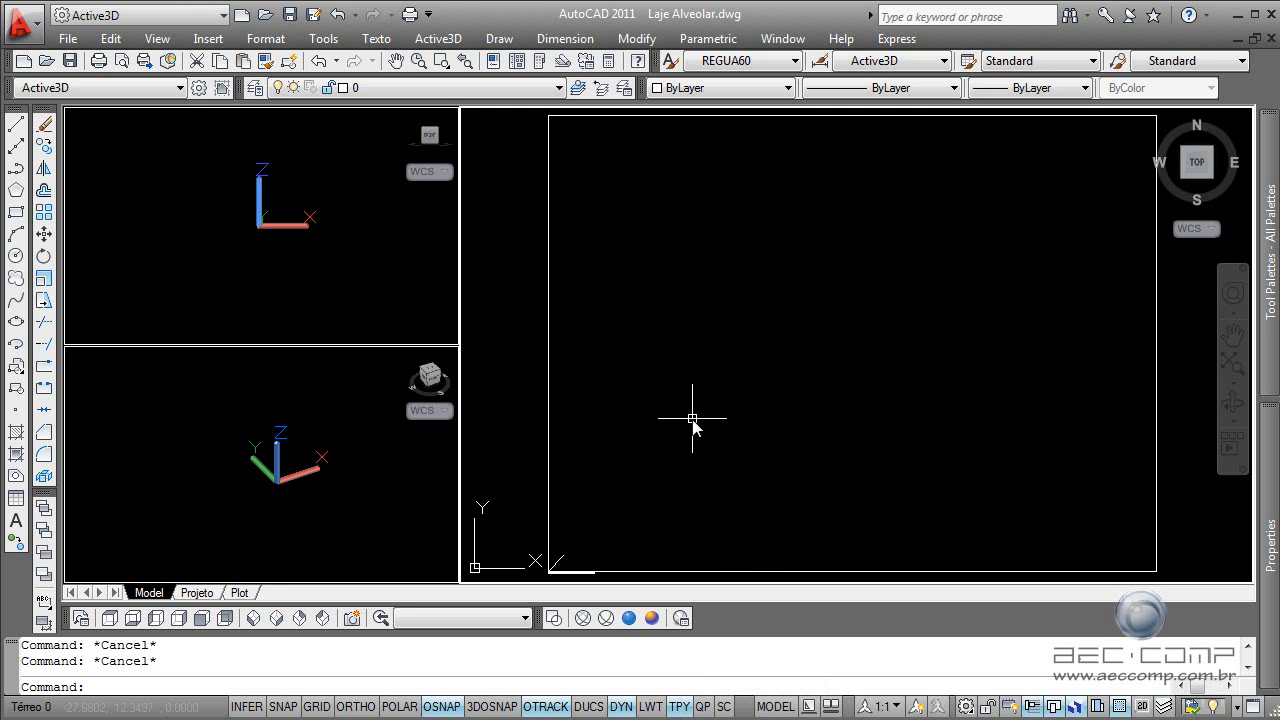
# Step: Check the Laje Alveolar_Dimensoes reference image and start a slab in AutoCAD with the edge beams excluded
pyautogui.hotkey('alt', 'Tab')
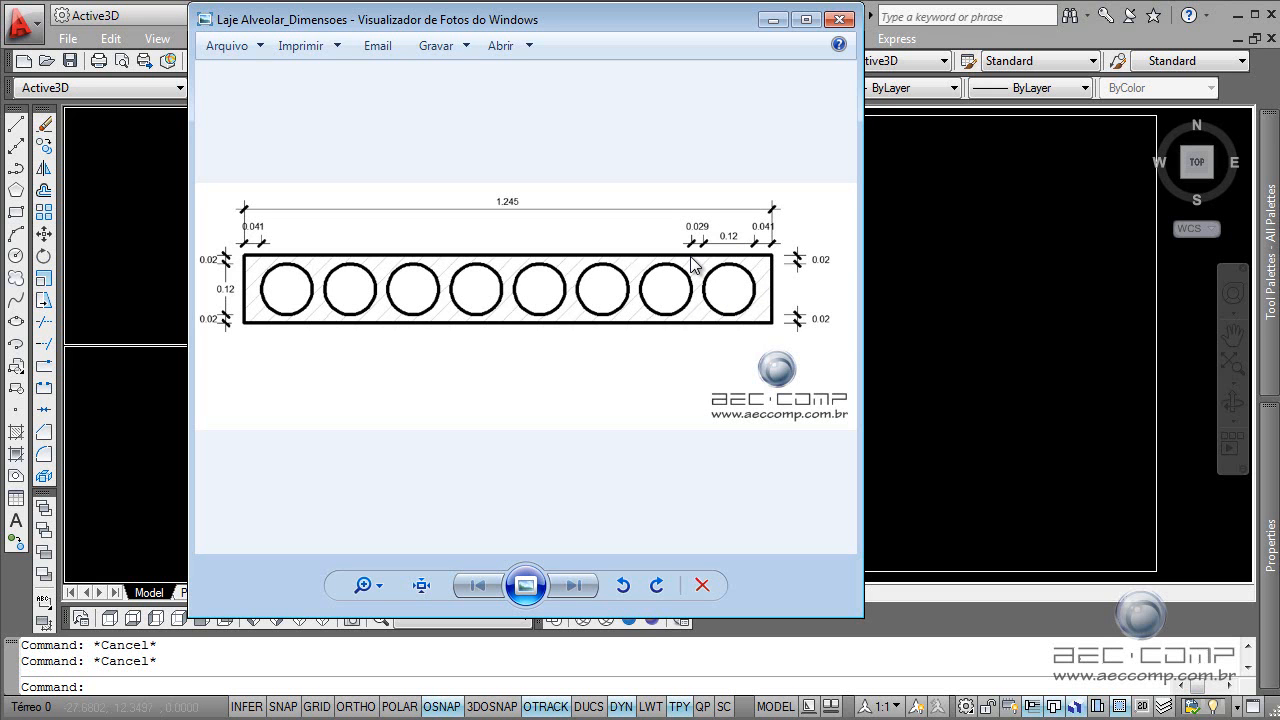
pyautogui.click(770, 21)
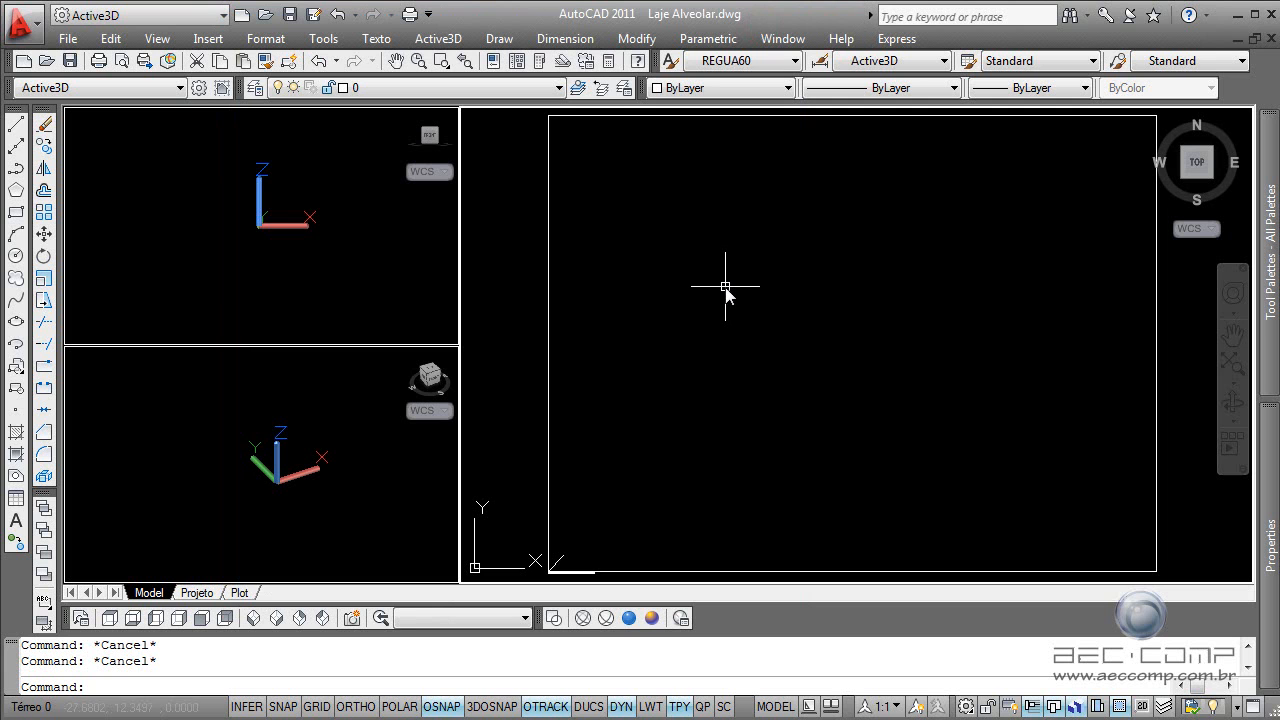
pyautogui.write('lj')
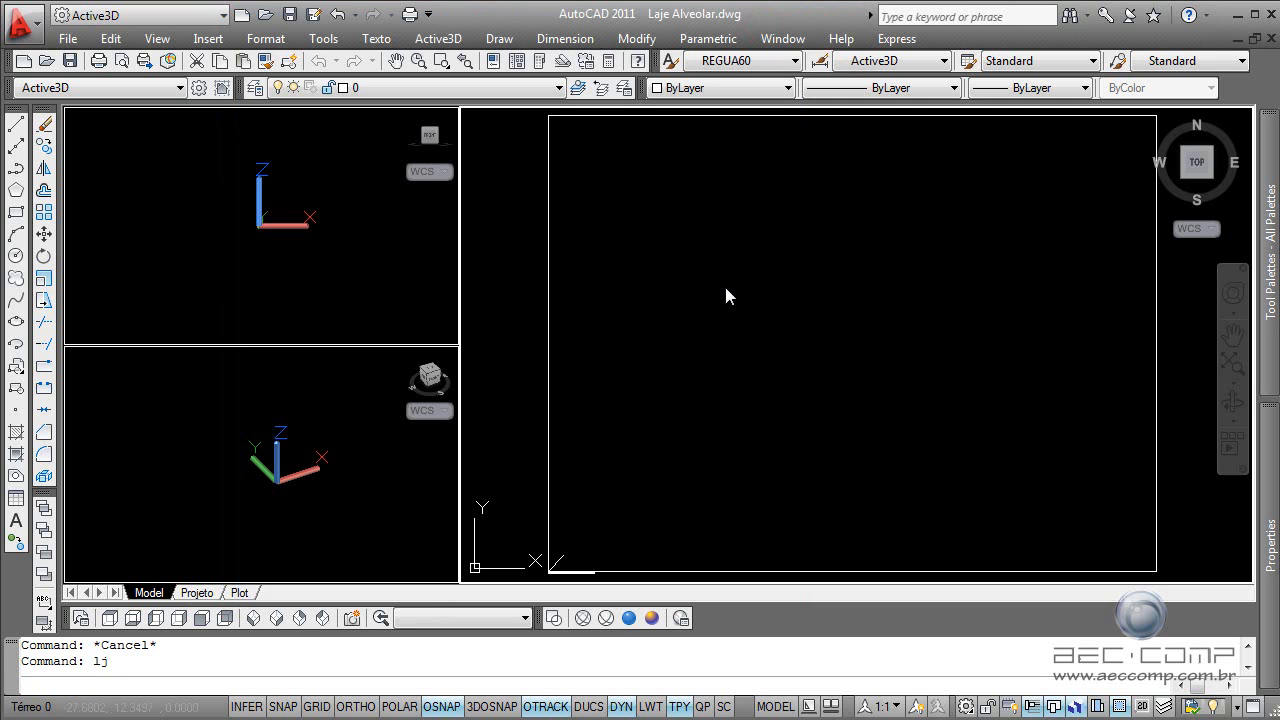
pyautogui.press('Return')
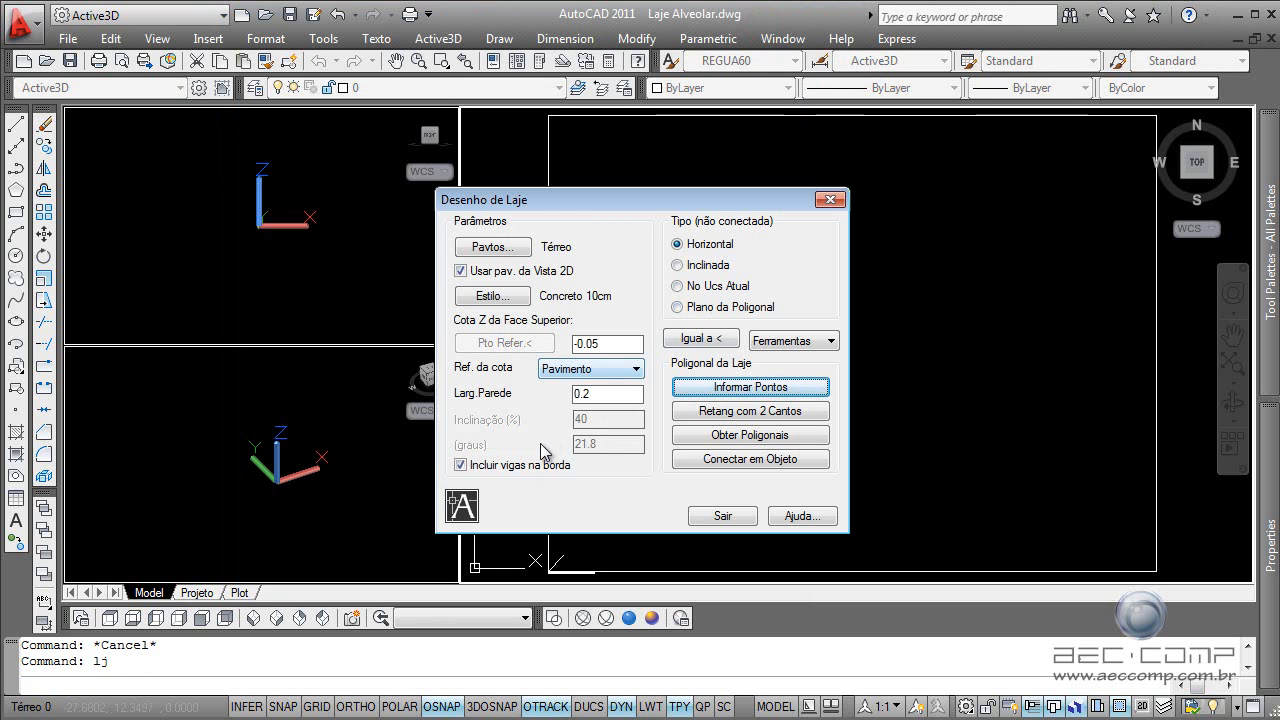
pyautogui.click(487, 466)
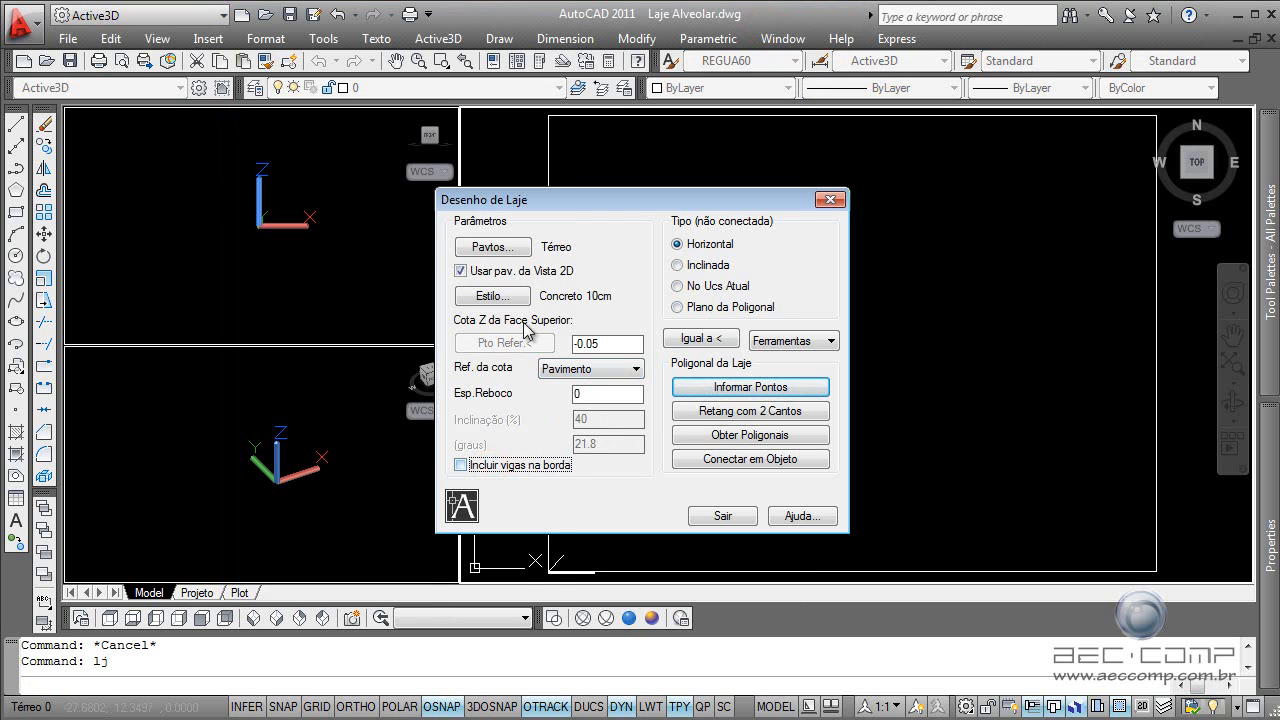
# Step: Copy the Concreto 10cm slab style as Concreto 16cm, describe it as "Laje concreto16 cm." and apply it to the new slab
pyautogui.click(496, 296)
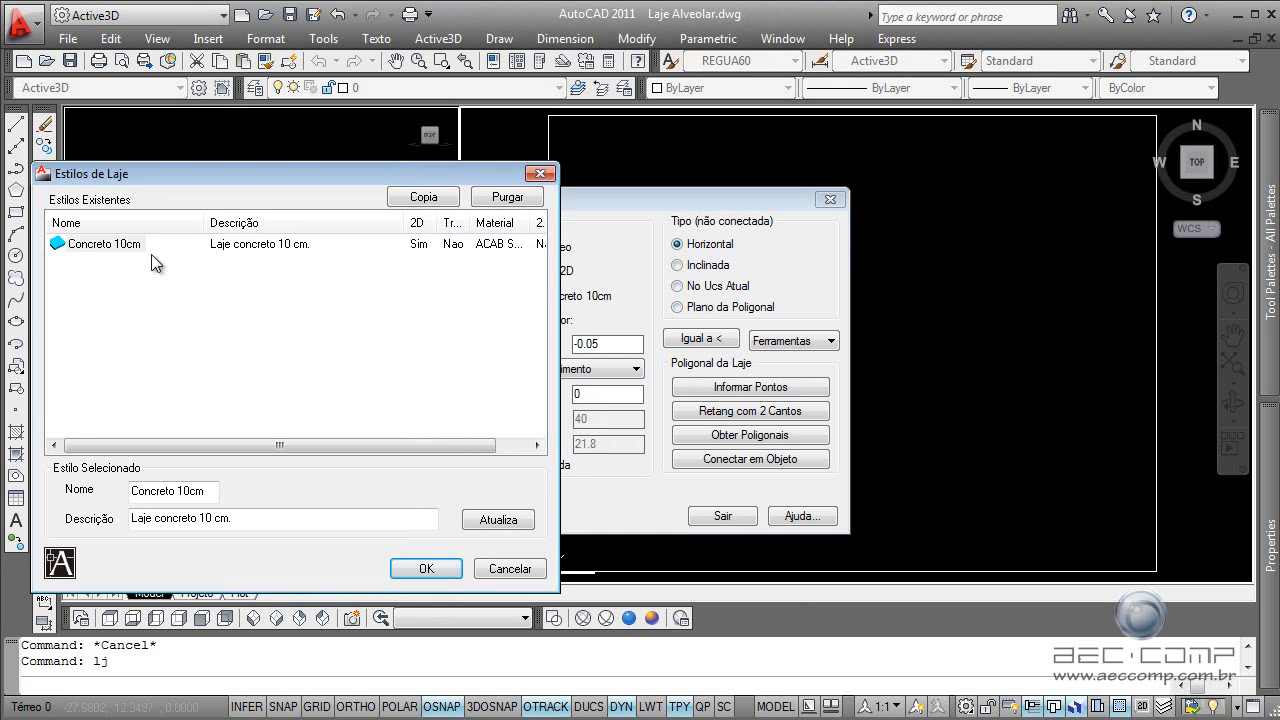
pyautogui.doubleClick(112, 246)
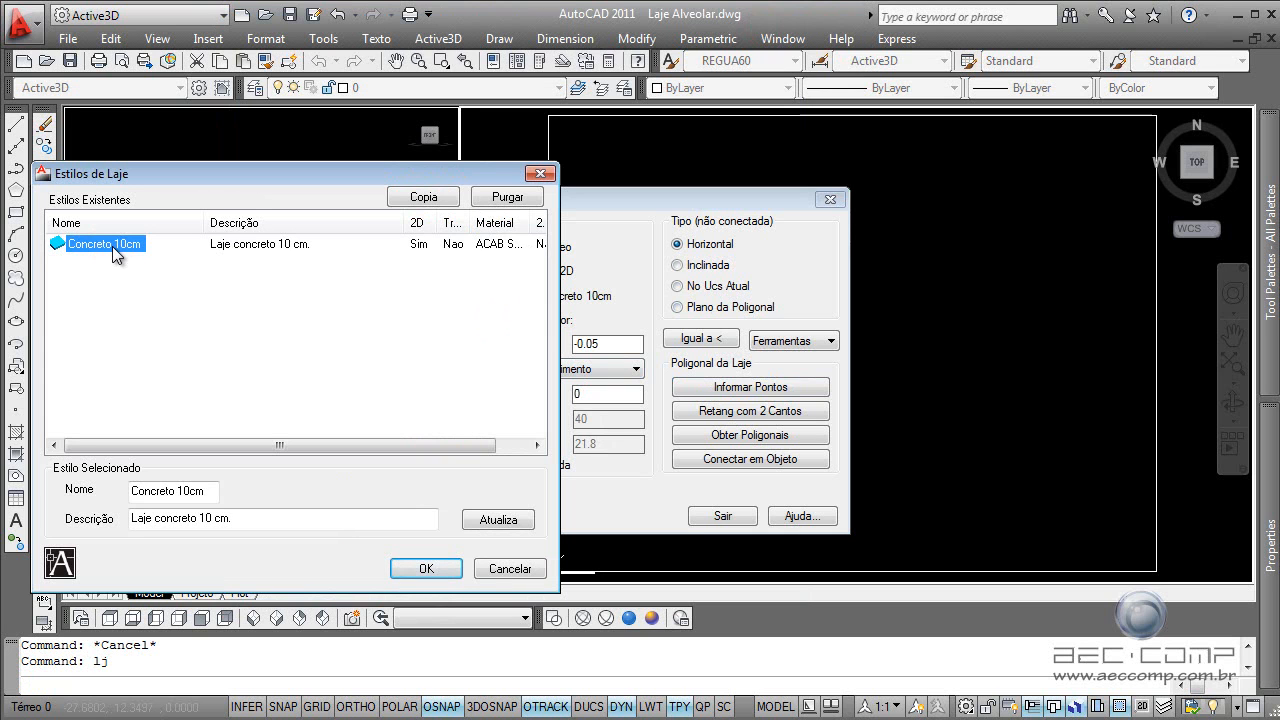
pyautogui.click(421, 197)
pyautogui.click(186, 494)
pyautogui.press('BackSpace')
pyautogui.write('6')
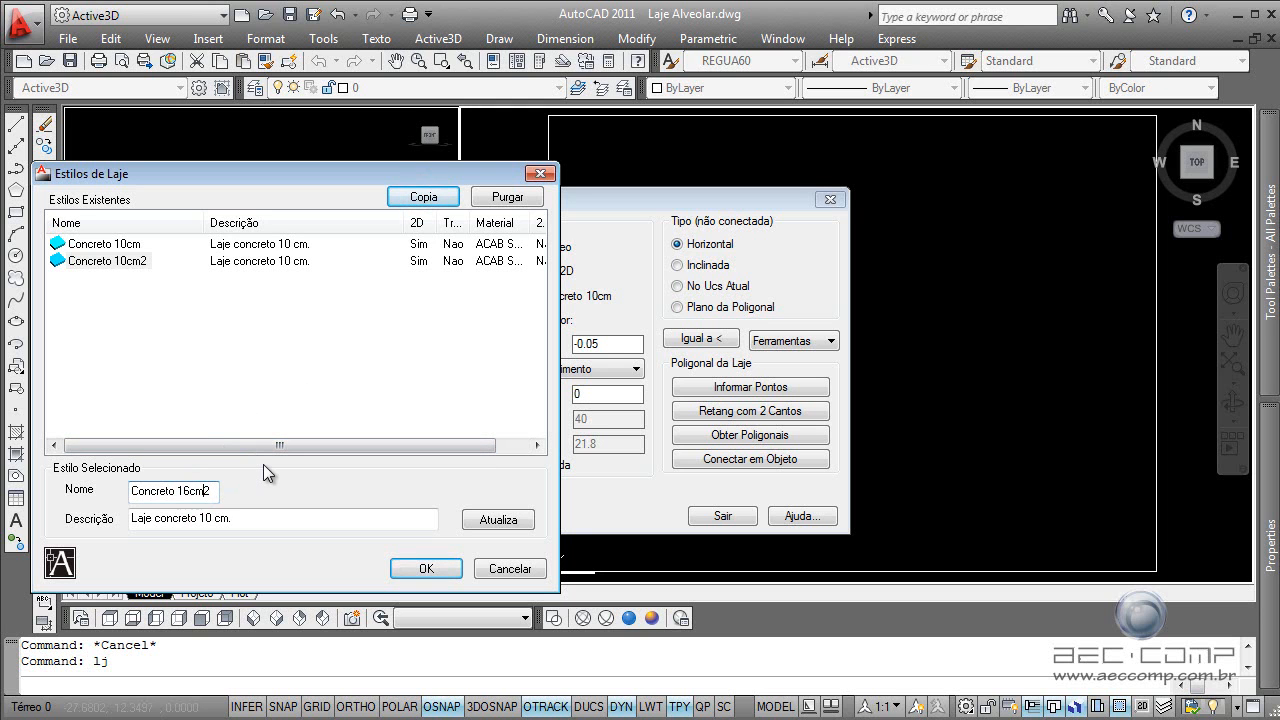
pyautogui.click(212, 518)
pyautogui.press('BackSpace')
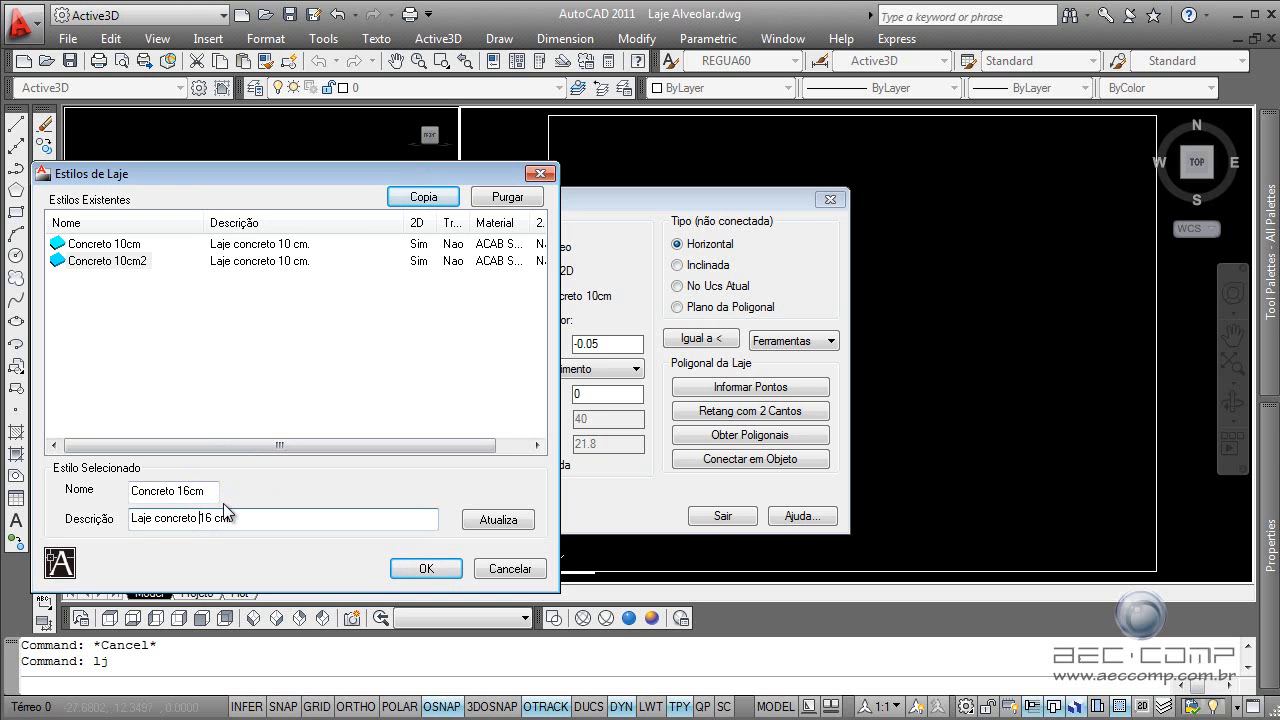
pyautogui.click(496, 520)
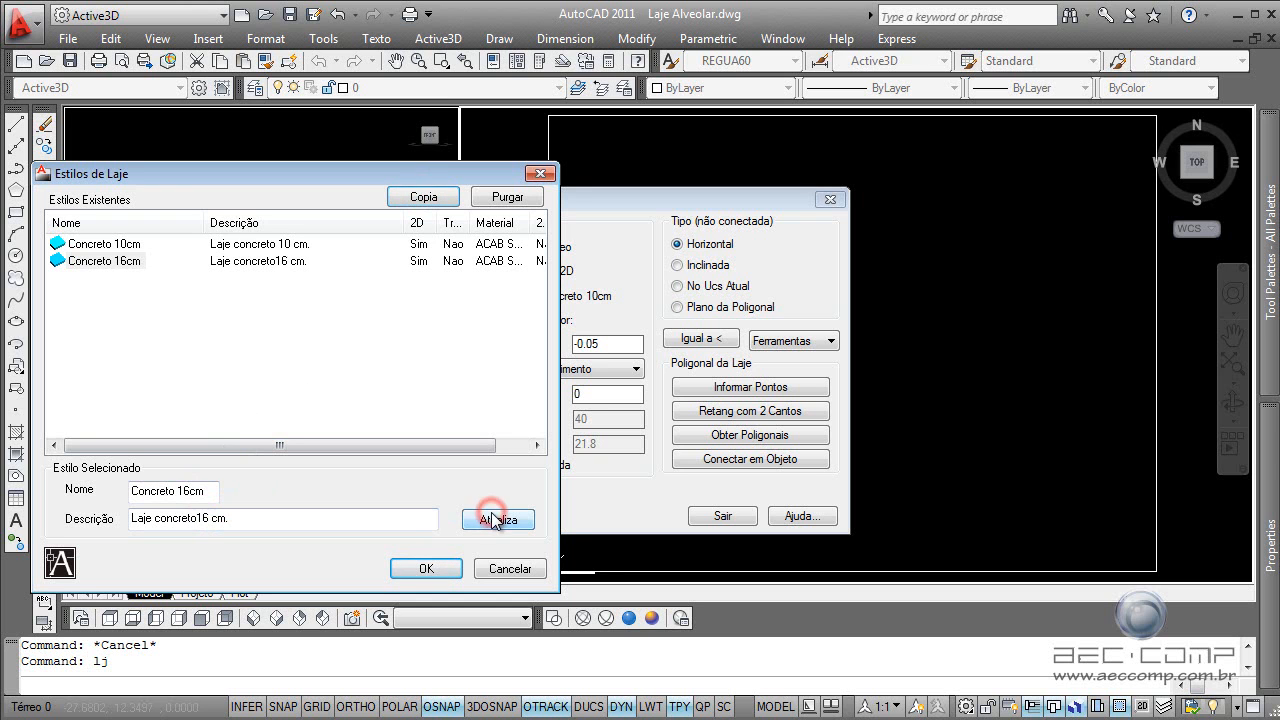
pyautogui.click(426, 568)
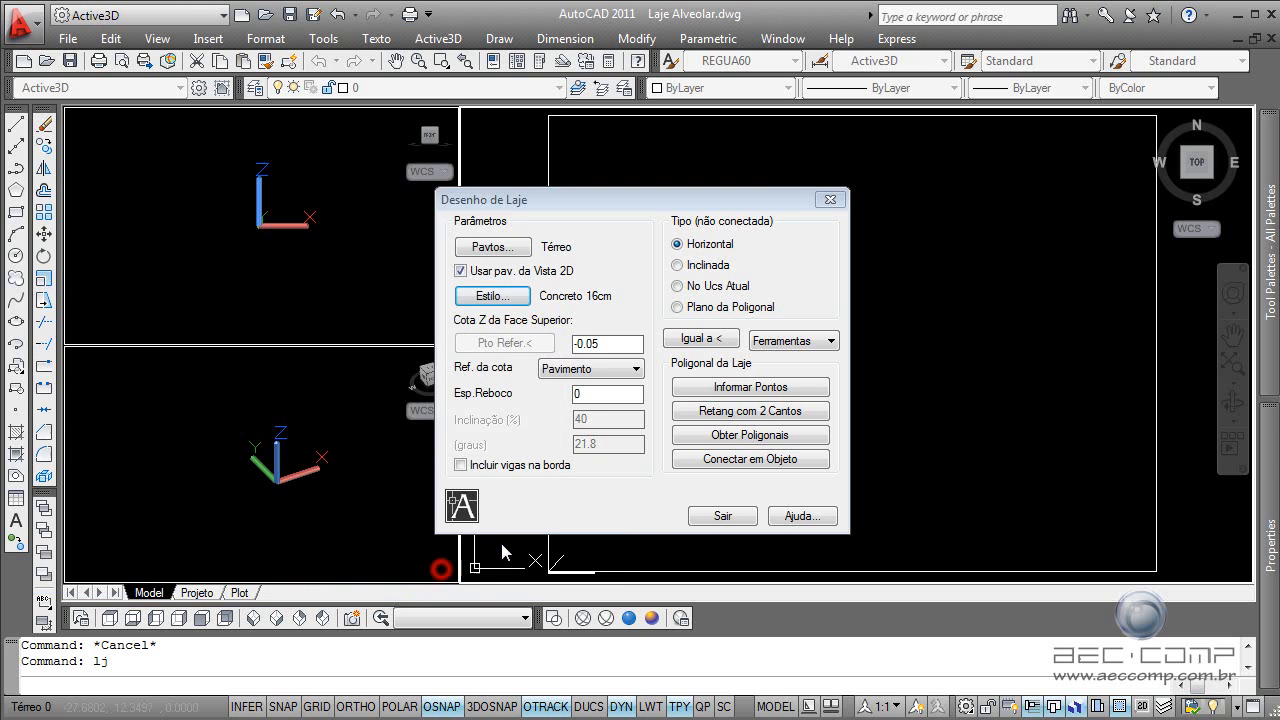
# Step: Draw a rectangular slab of 1.245 by 3 from two corners inside the plan view frame
pyautogui.click(742, 411)
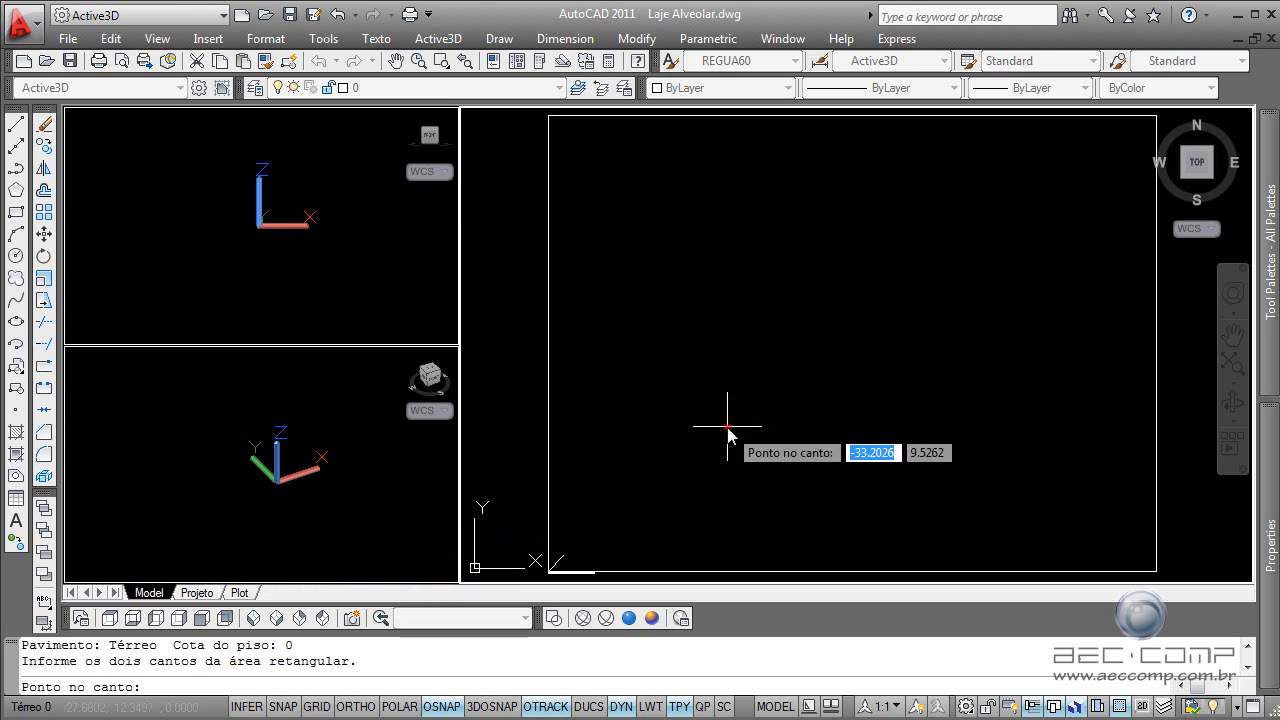
pyautogui.click(727, 426)
pyautogui.write('@1.245')
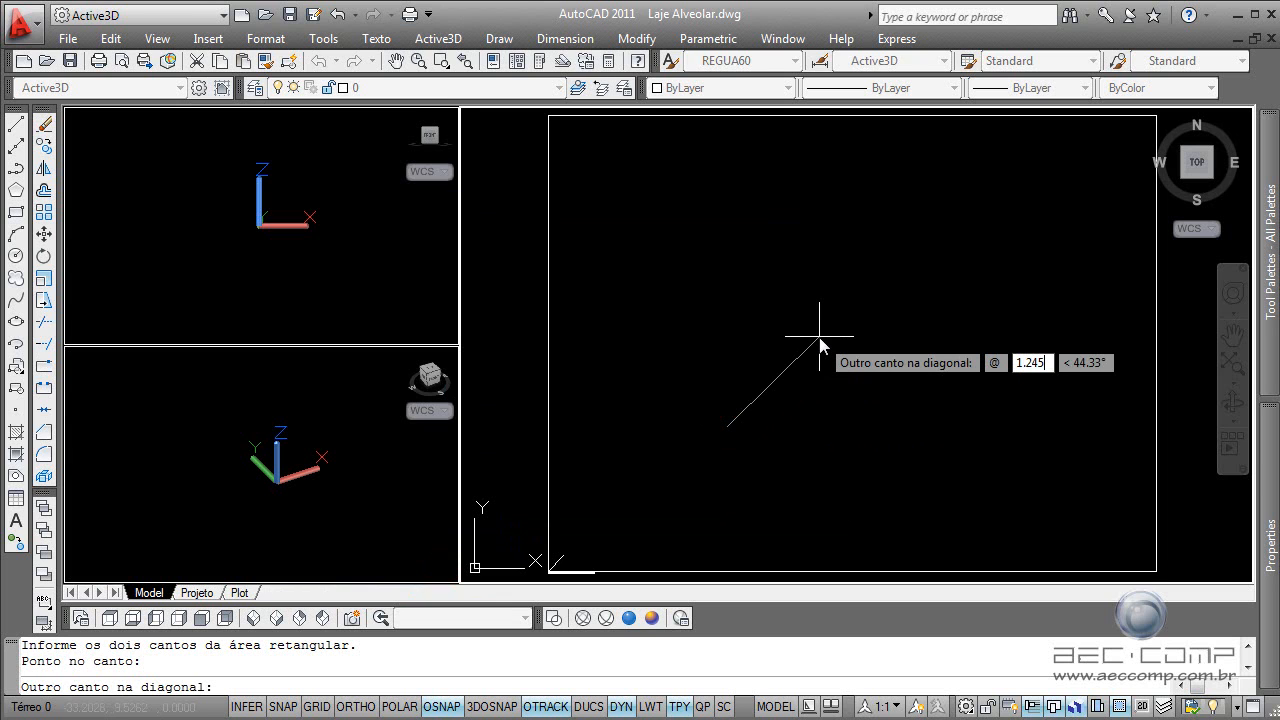
pyautogui.press('Tab')
pyautogui.write('3')
pyautogui.press('Return')
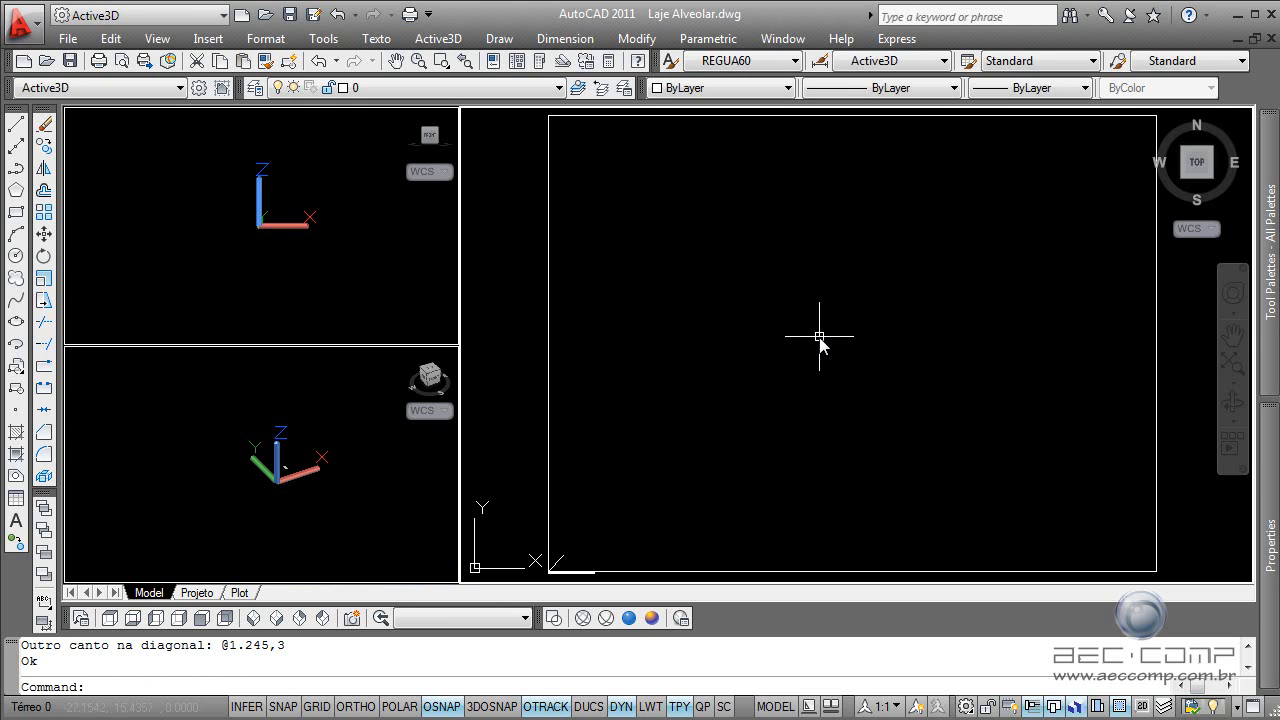
# Step: Select the slab in the 3D view and set its 2D display for the Corte view type to Borda+Hachura+Vista
pyautogui.click(296, 494)
pyautogui.scroll(5, 294, 470)
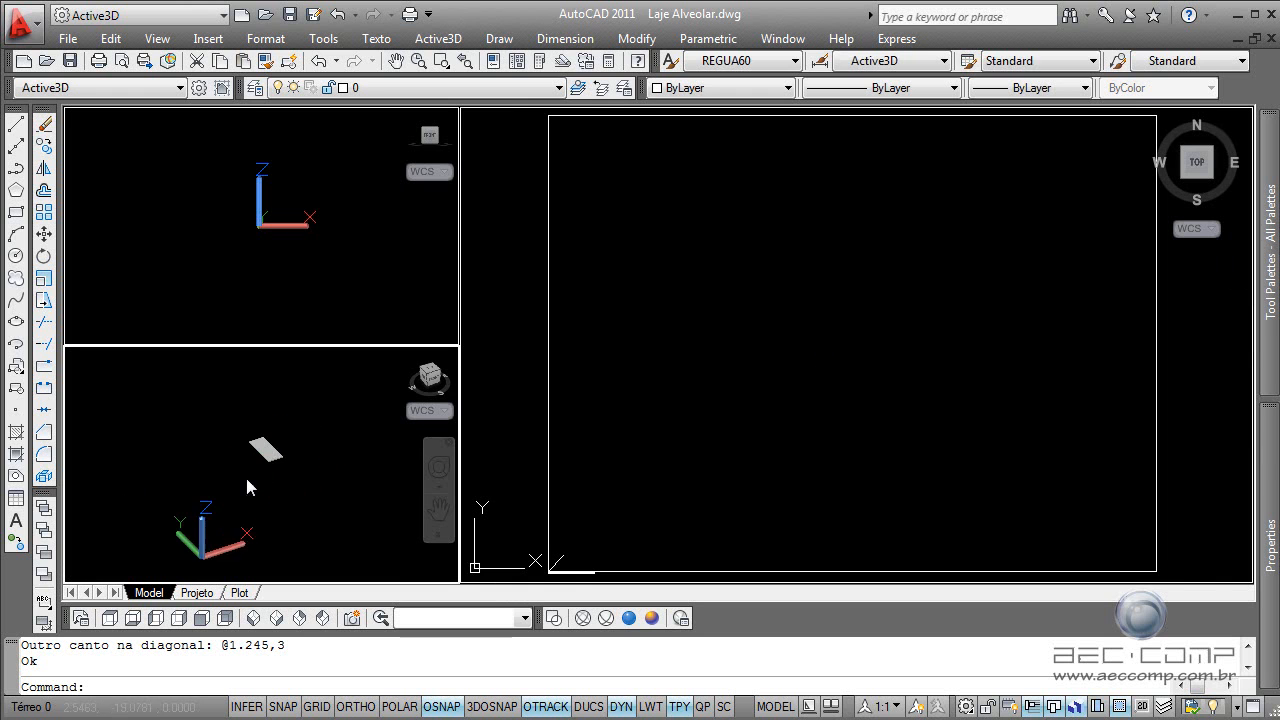
pyautogui.scroll(3, 247, 487)
pyautogui.moveTo(286, 434); pyautogui.dragTo(288, 522, button='middle')
pyautogui.scroll(2, 288, 522)
pyautogui.click(297, 479)
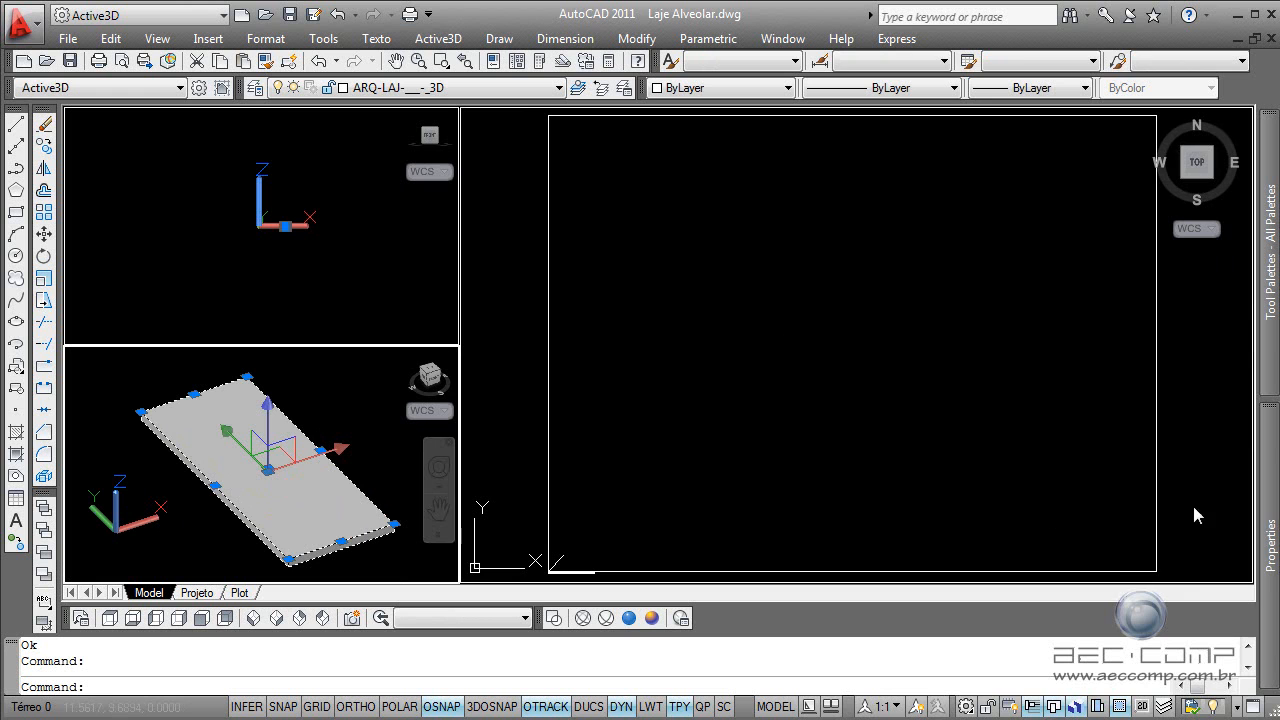
pyautogui.moveTo(1270, 545)
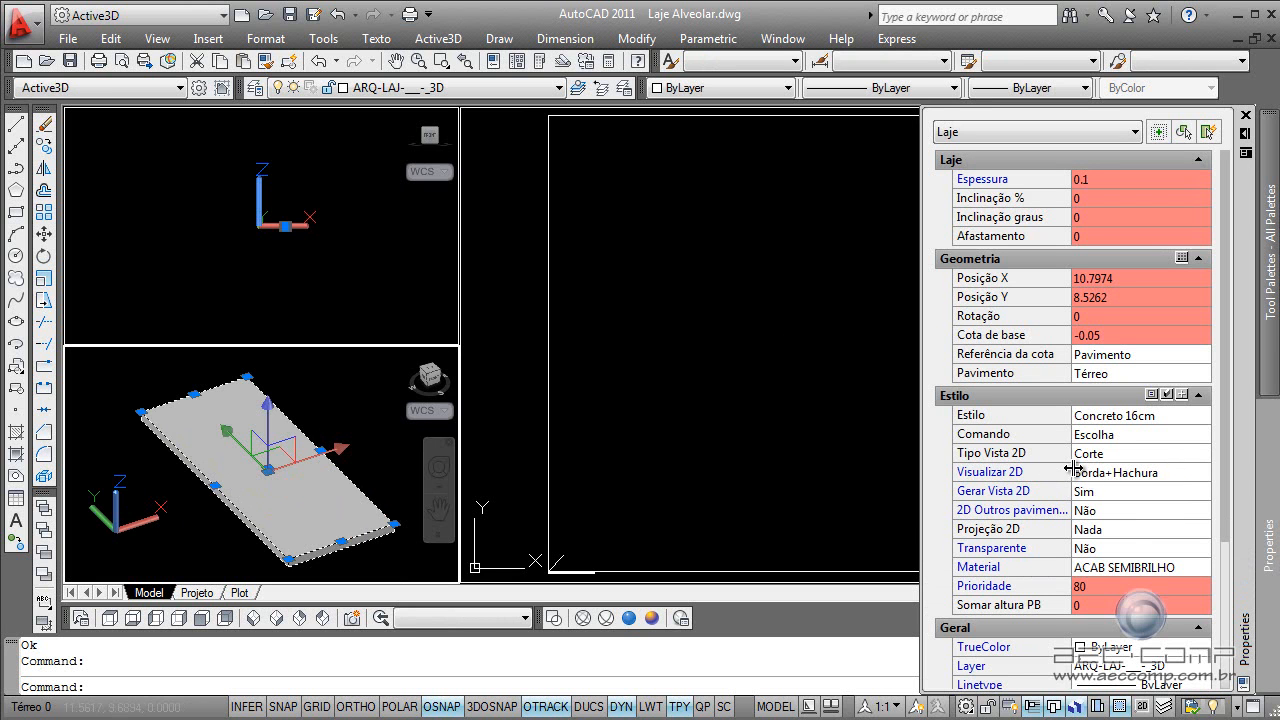
pyautogui.click(990, 453)
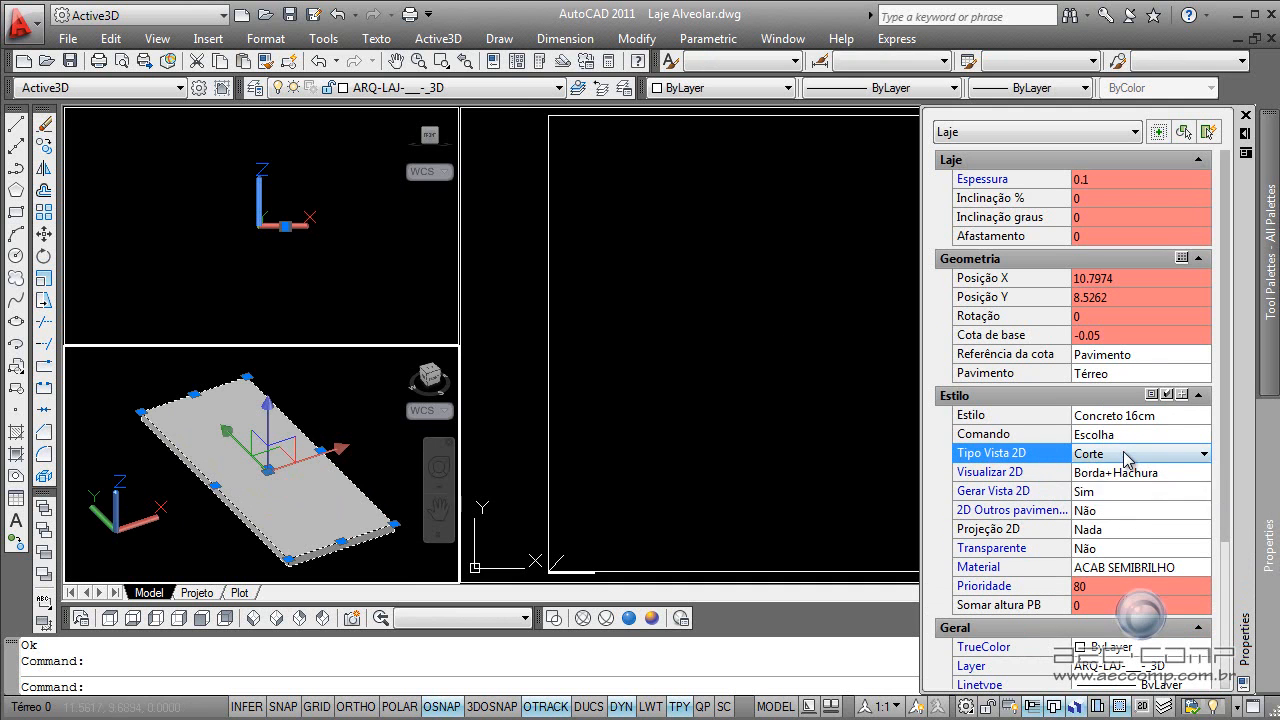
pyautogui.click(1115, 455)
pyautogui.click(1100, 474)
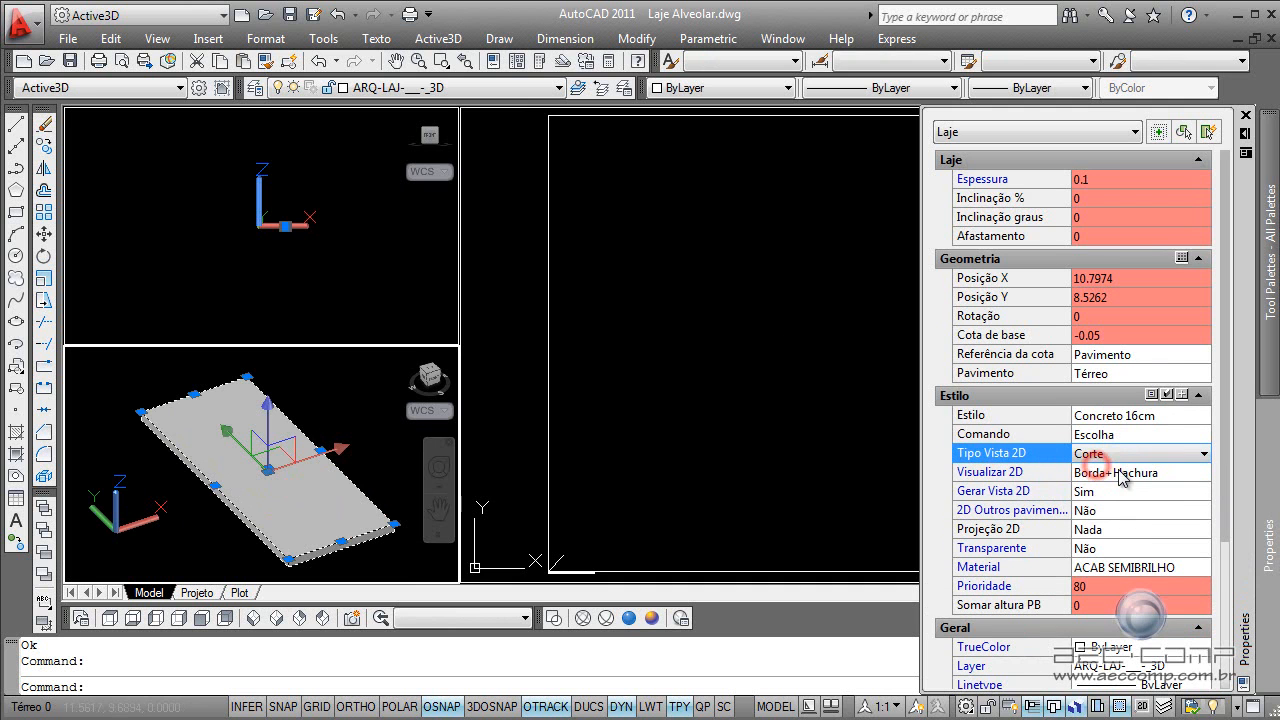
pyautogui.click(1018, 474)
pyautogui.click(1118, 474)
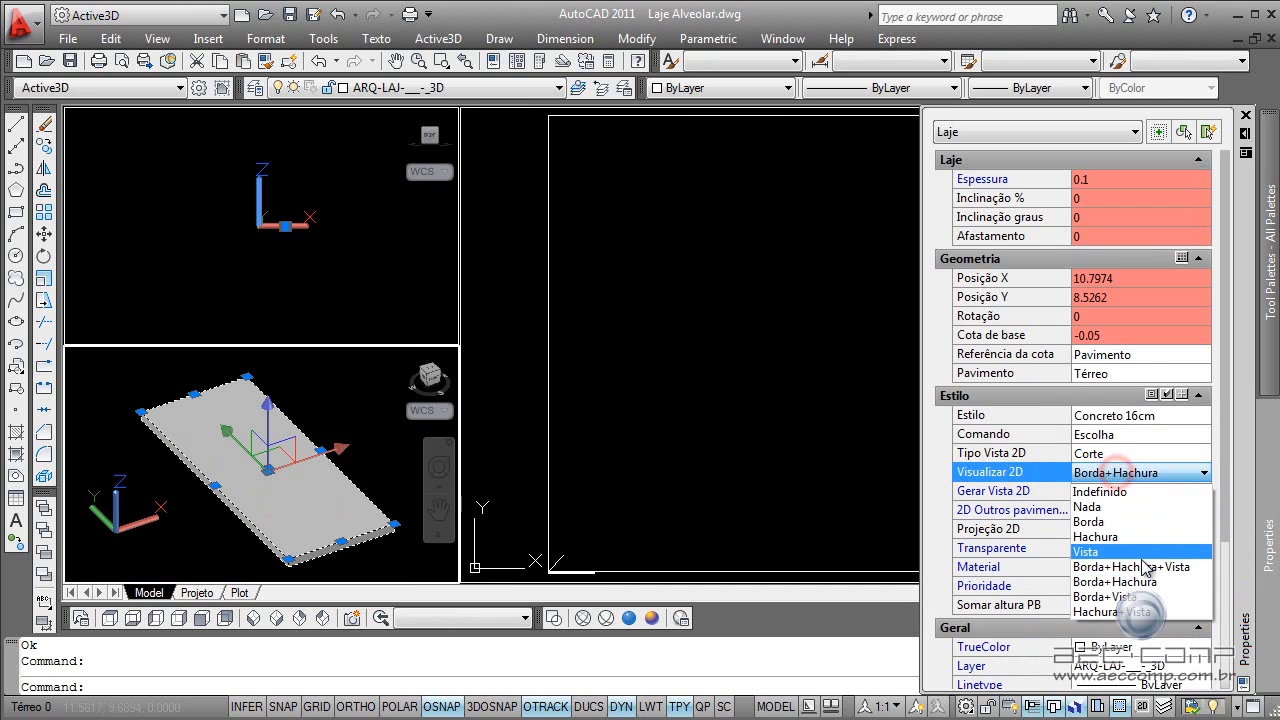
pyautogui.click(1141, 566)
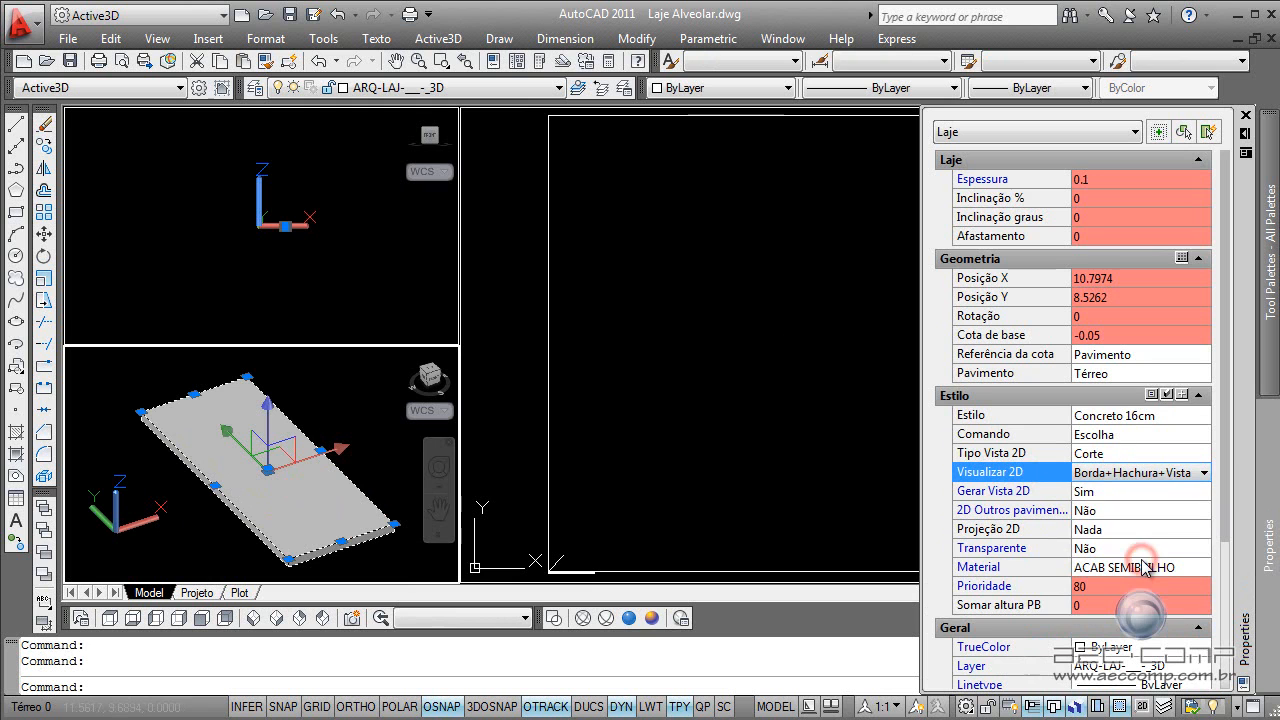
# Step: Set the slab's 2D display for the Planta view type to Borda+Hachura+Vista and deselect the slab
pyautogui.click(1044, 455)
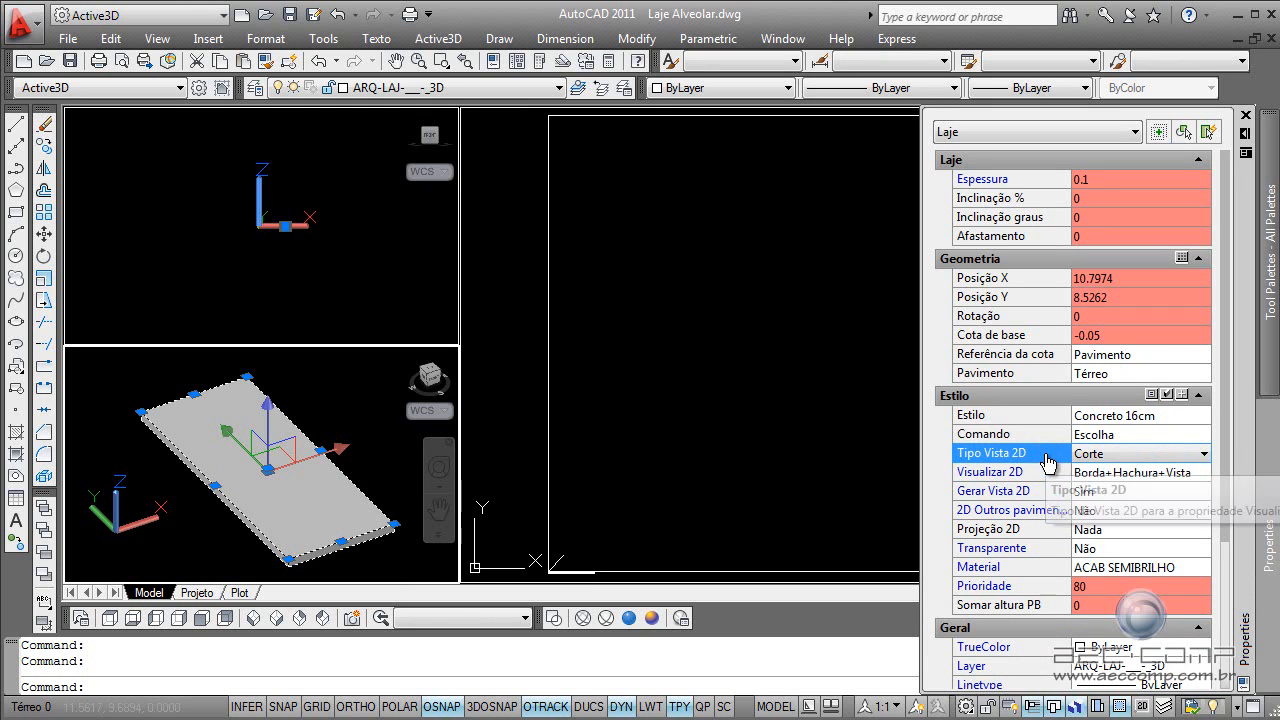
pyautogui.click(1120, 455)
pyautogui.click(1085, 488)
pyautogui.click(1015, 471)
pyautogui.click(1133, 476)
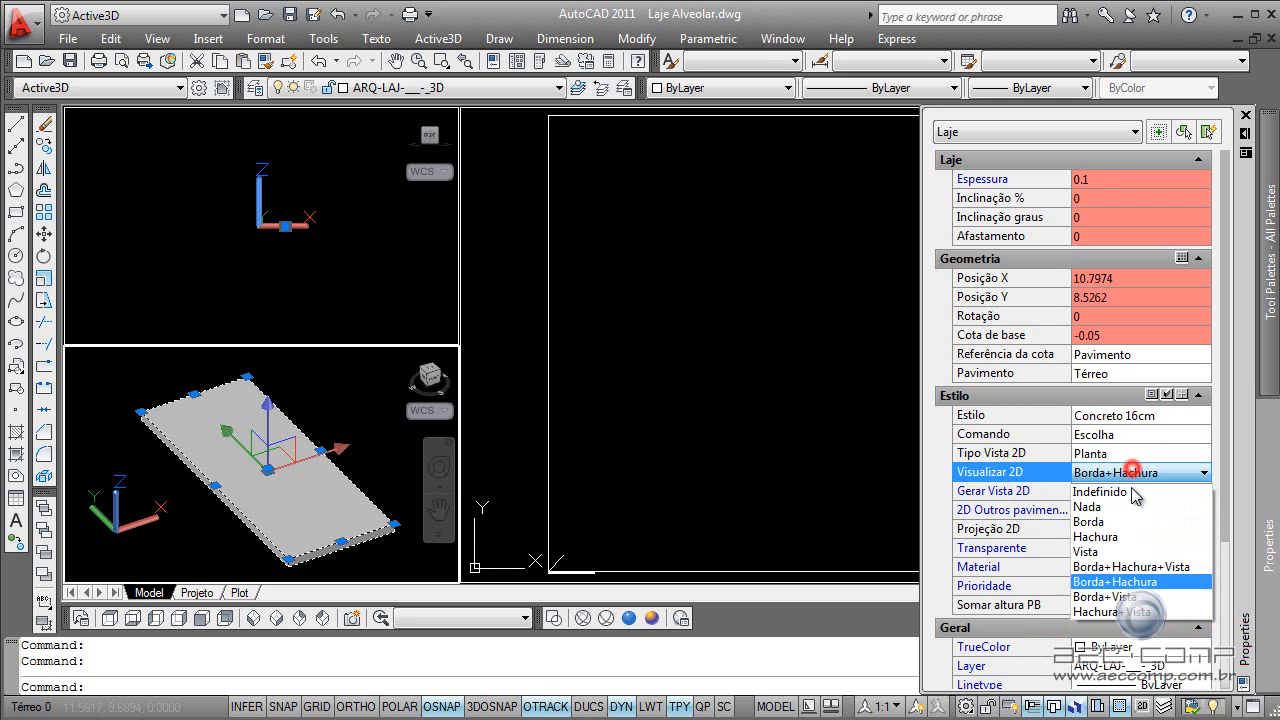
pyautogui.click(1128, 564)
pyautogui.press('Escape')
pyautogui.press('Escape')
# Step: Examine the slab's outline in plan and the label at the corner of the ground-floor plan frame
pyautogui.scroll(5, 711, 400)
pyautogui.moveTo(823, 437); pyautogui.dragTo(825, 283, button='middle')
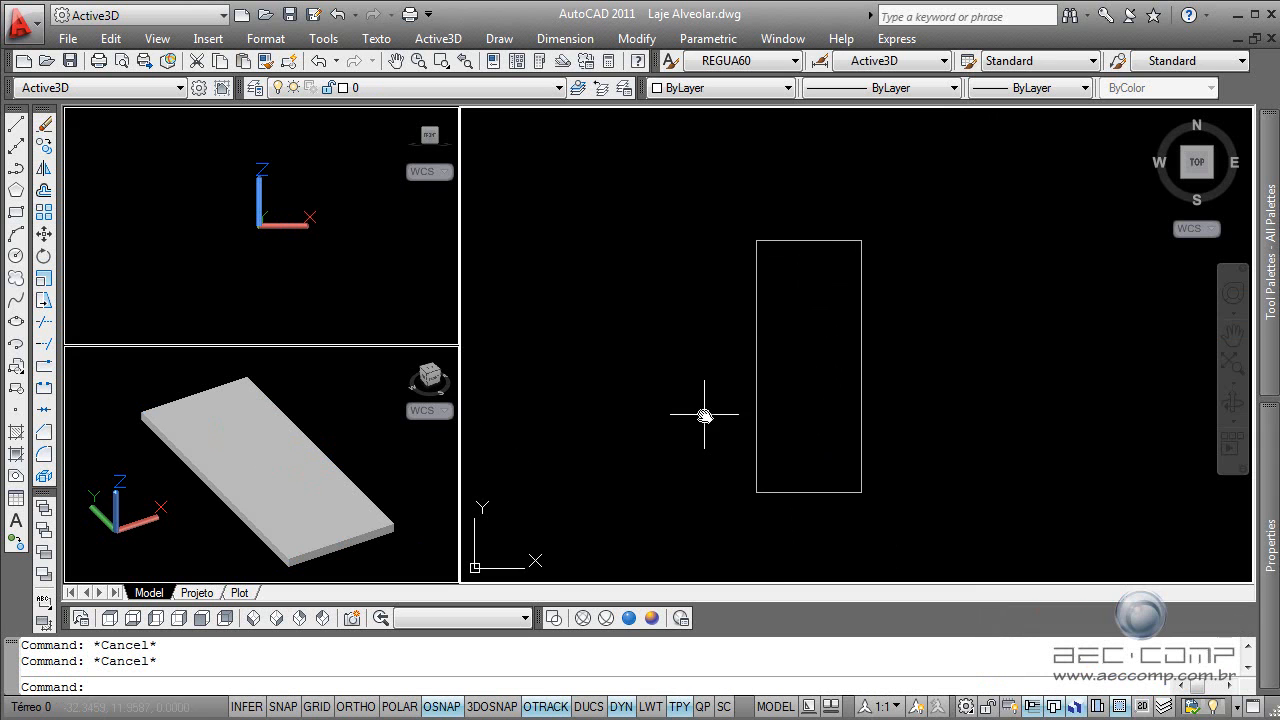
pyautogui.scroll(-5, 811, 374)
pyautogui.moveTo(702, 475); pyautogui.dragTo(752, 218, button='middle')
pyautogui.scroll(5, 590, 398)
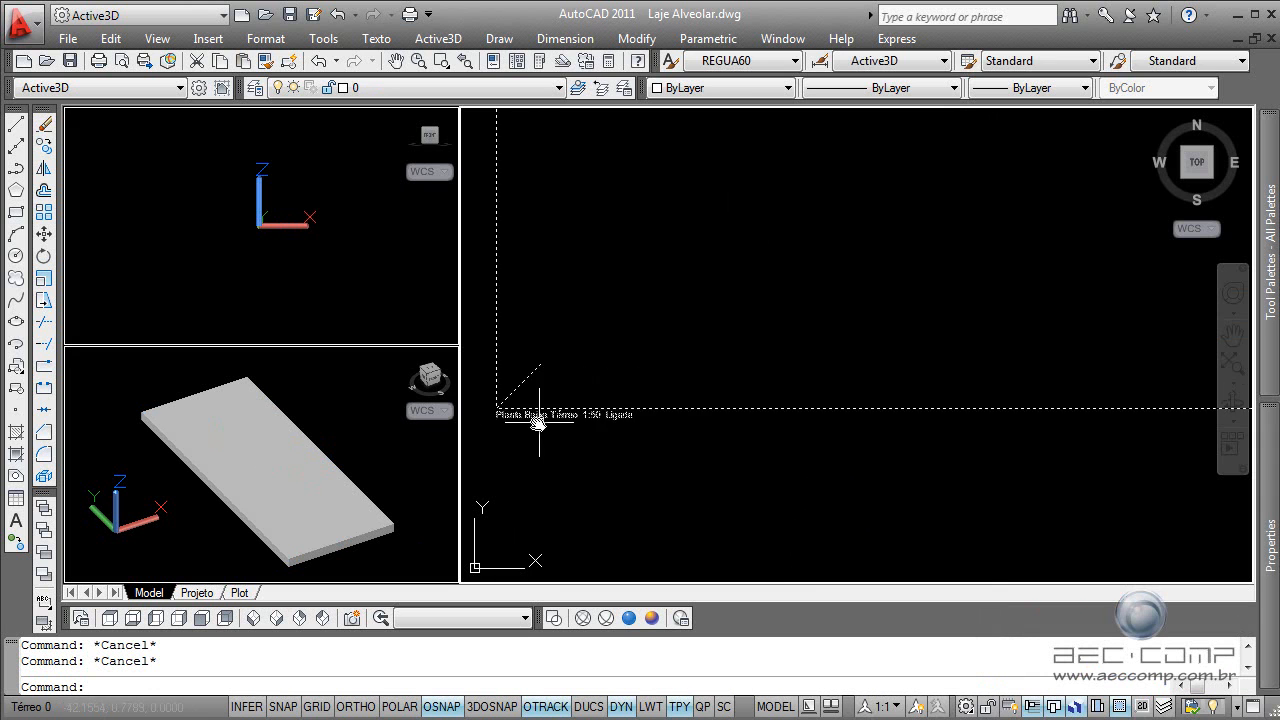
pyautogui.moveTo(568, 426); pyautogui.dragTo(627, 437, button='middle')
pyautogui.scroll(-2, 635, 420)
pyautogui.scroll(-4, 748, 350)
pyautogui.moveTo(903, 249); pyautogui.dragTo(787, 414, button='middle')
pyautogui.scroll(5, 804, 341)
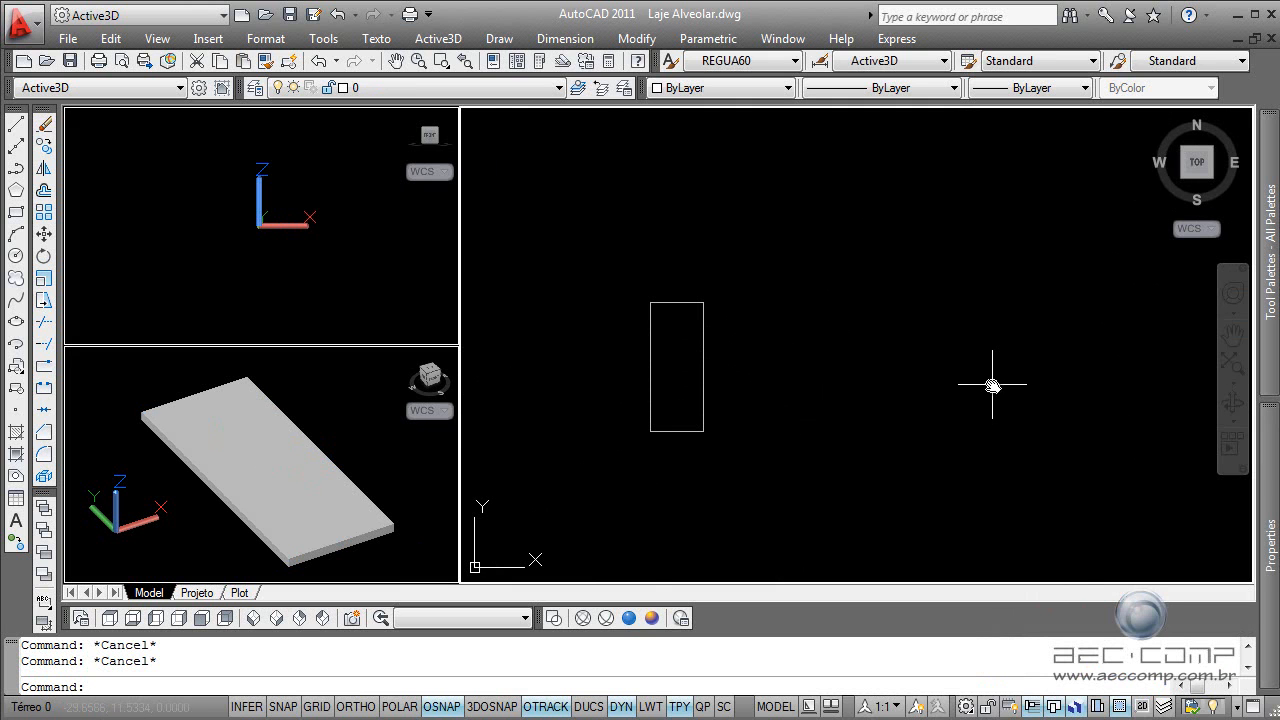
# Step: Generate 2D section view A from a horizontal cut line across the slab, with Ortho on and the view directed upward in plan
pyautogui.click(438, 38)
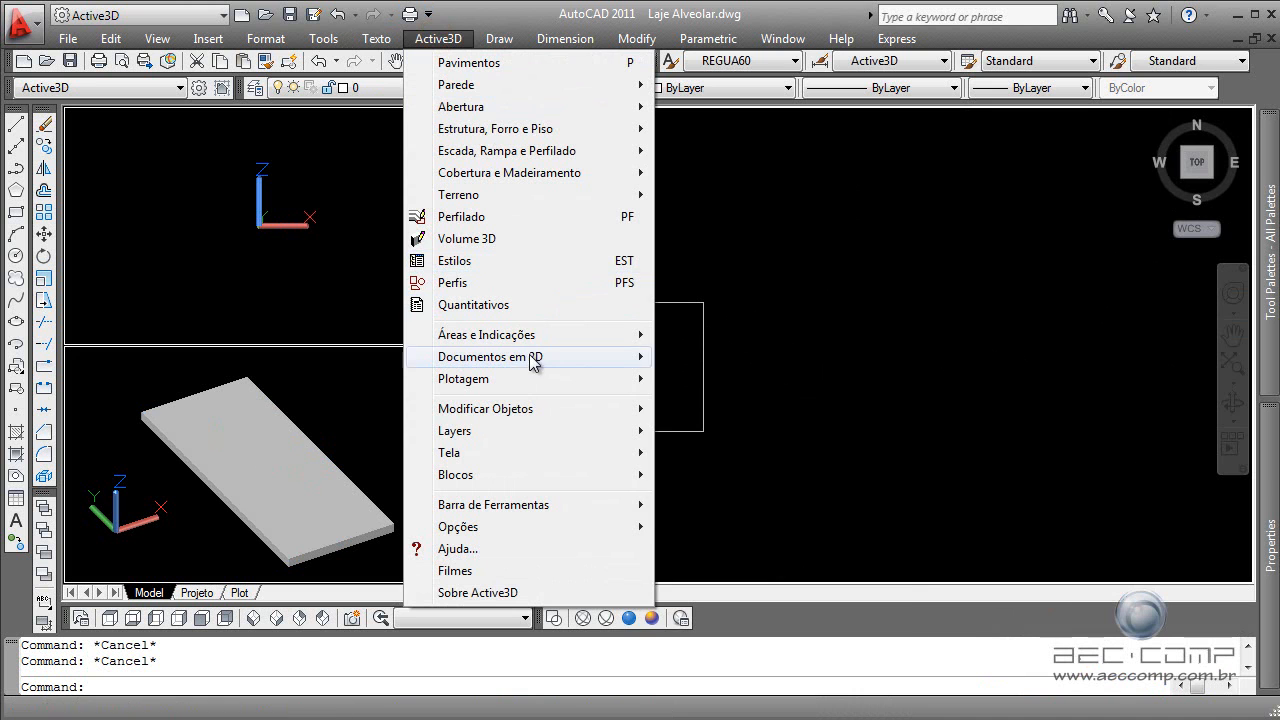
pyautogui.moveTo(533, 360)
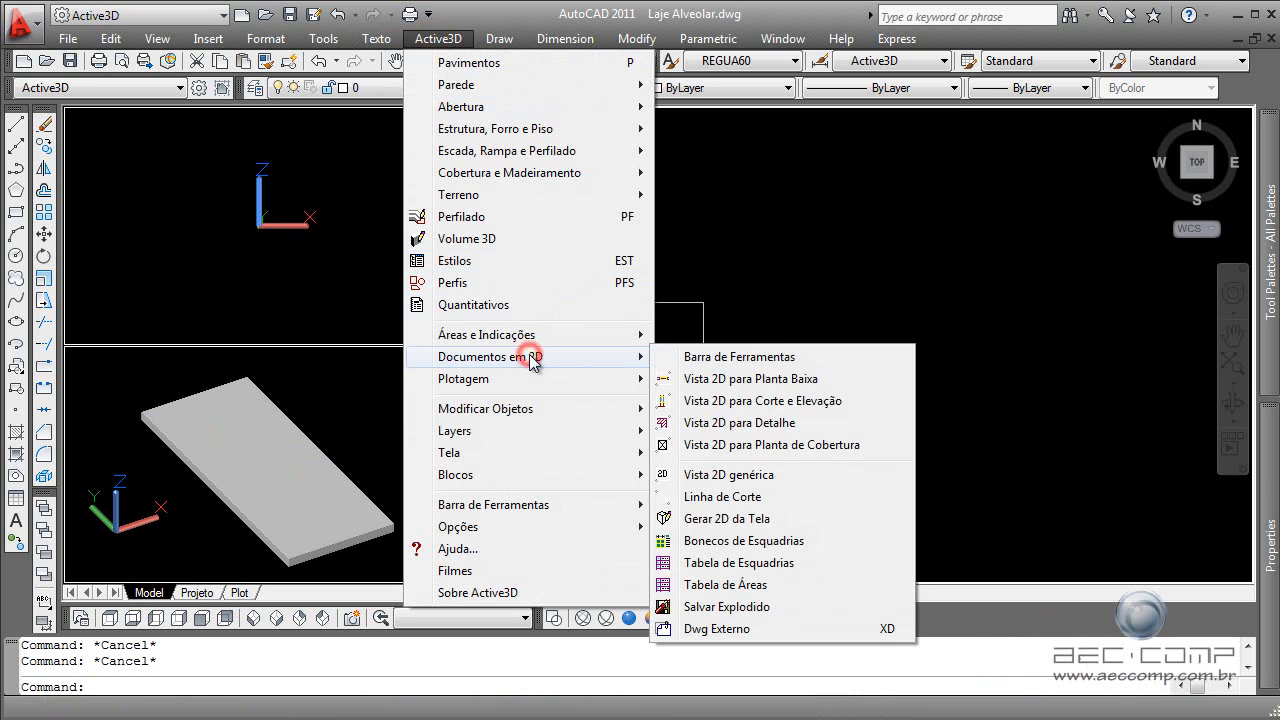
pyautogui.click(783, 402)
pyautogui.click(723, 414)
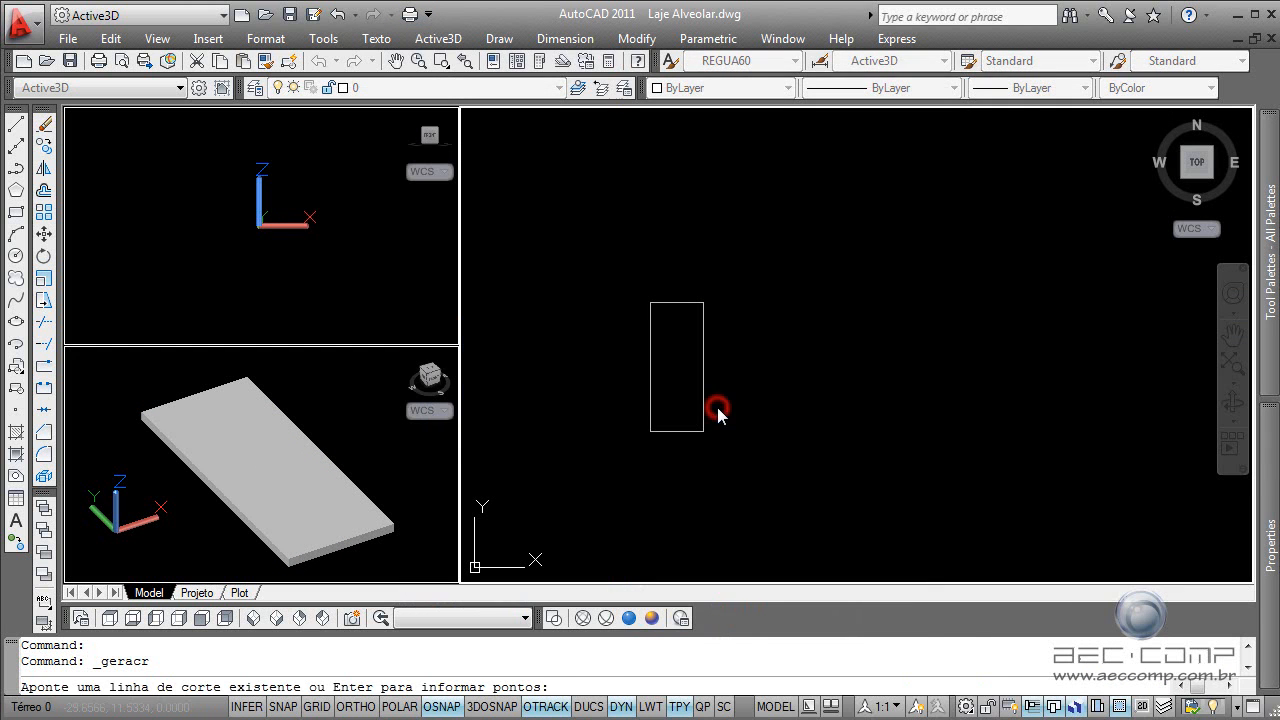
pyautogui.press('Return')
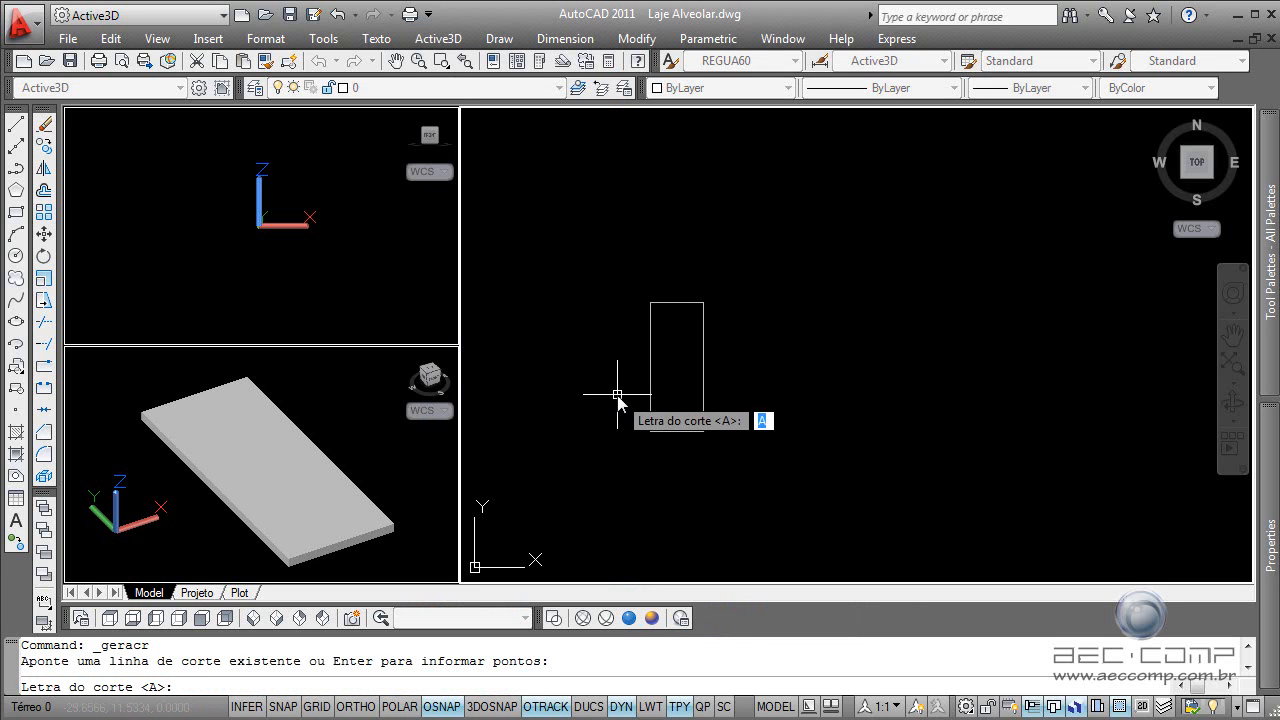
pyautogui.press('Return')
pyautogui.click(617, 394)
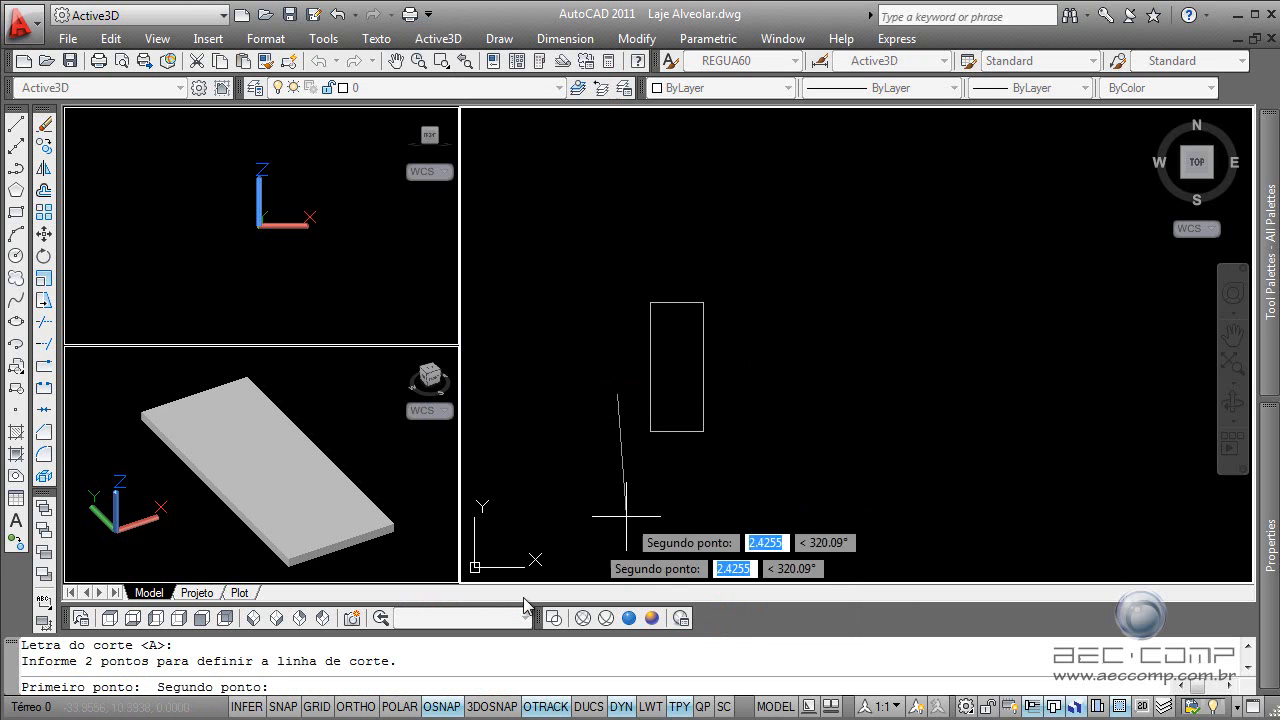
pyautogui.click(360, 707)
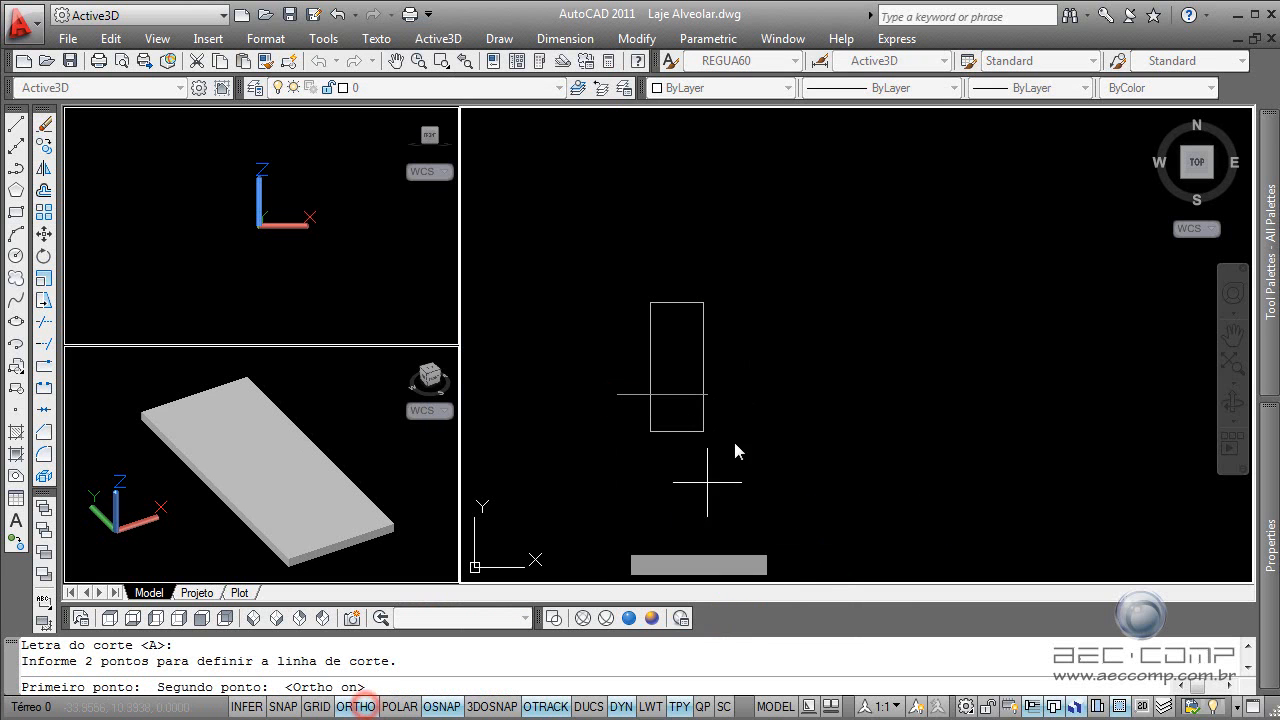
pyautogui.click(753, 396)
pyautogui.click(690, 330)
# Step: Set the thickness (Espessura) of the slab to 0.16 from its section view and deselect it
pyautogui.scroll(5, 740, 340)
pyautogui.scroll(2, 770, 400)
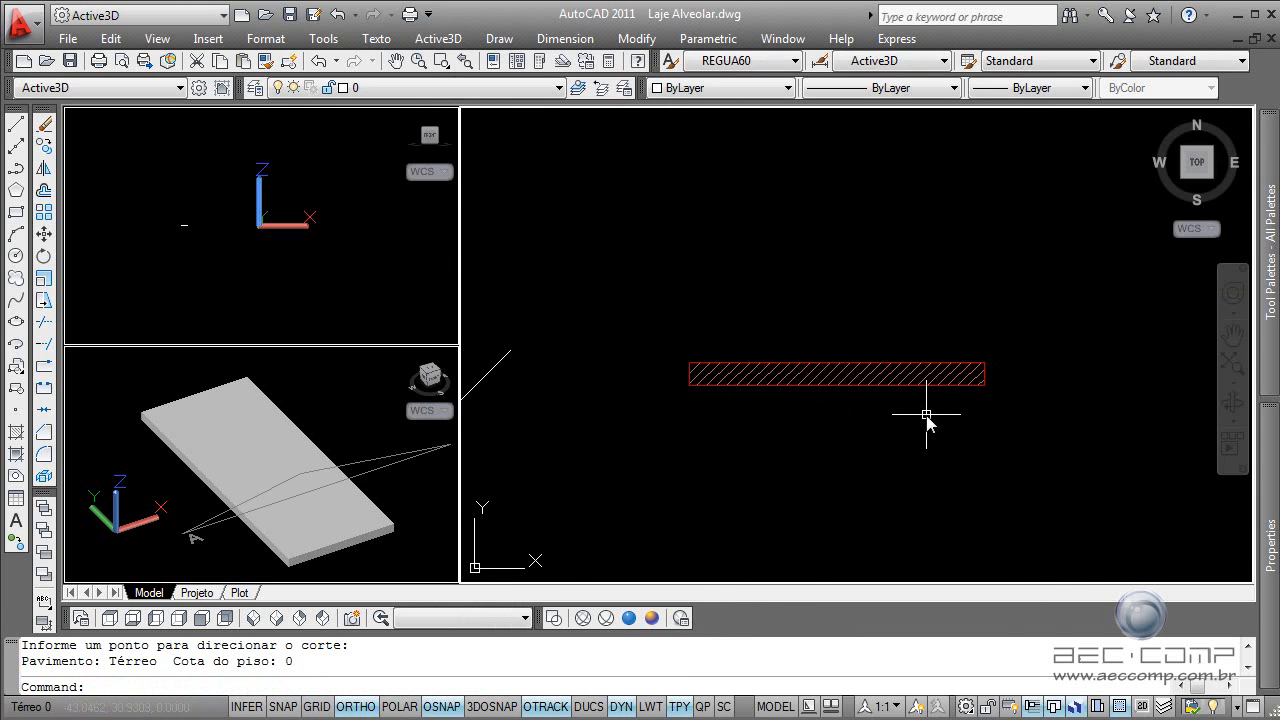
pyautogui.moveTo(927, 420); pyautogui.dragTo(793, 412, button='middle')
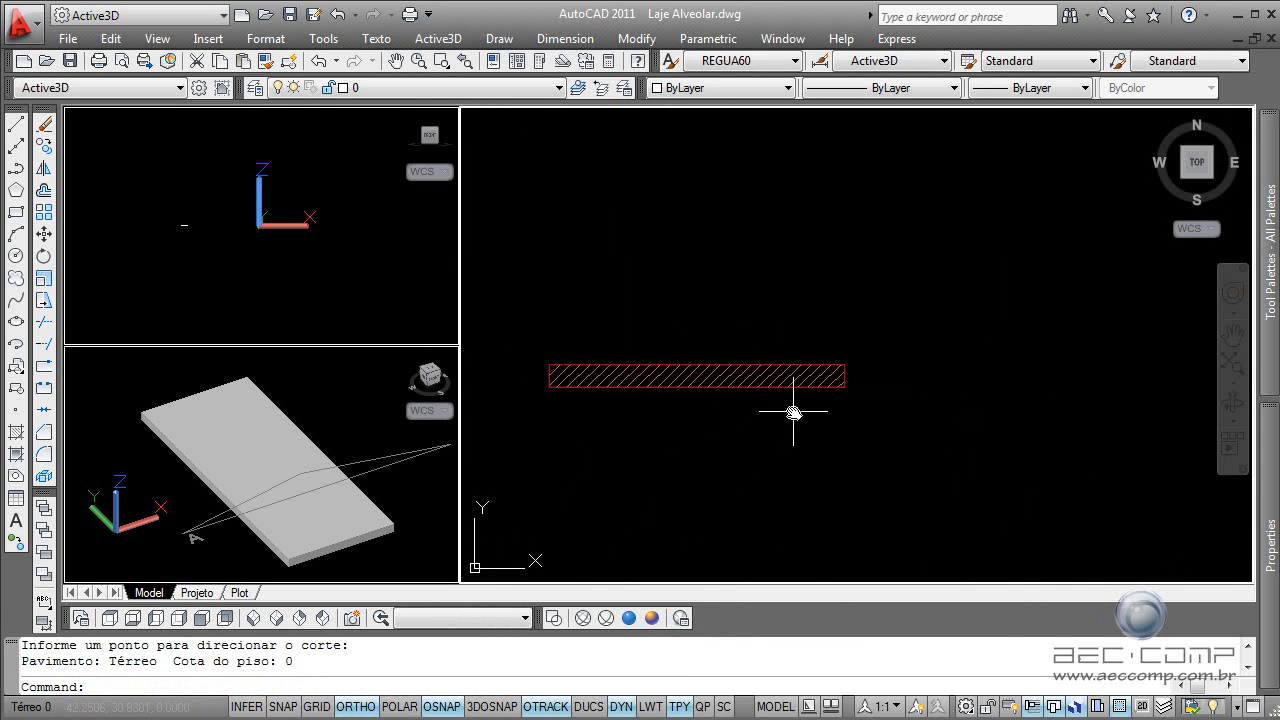
pyautogui.click(780, 385)
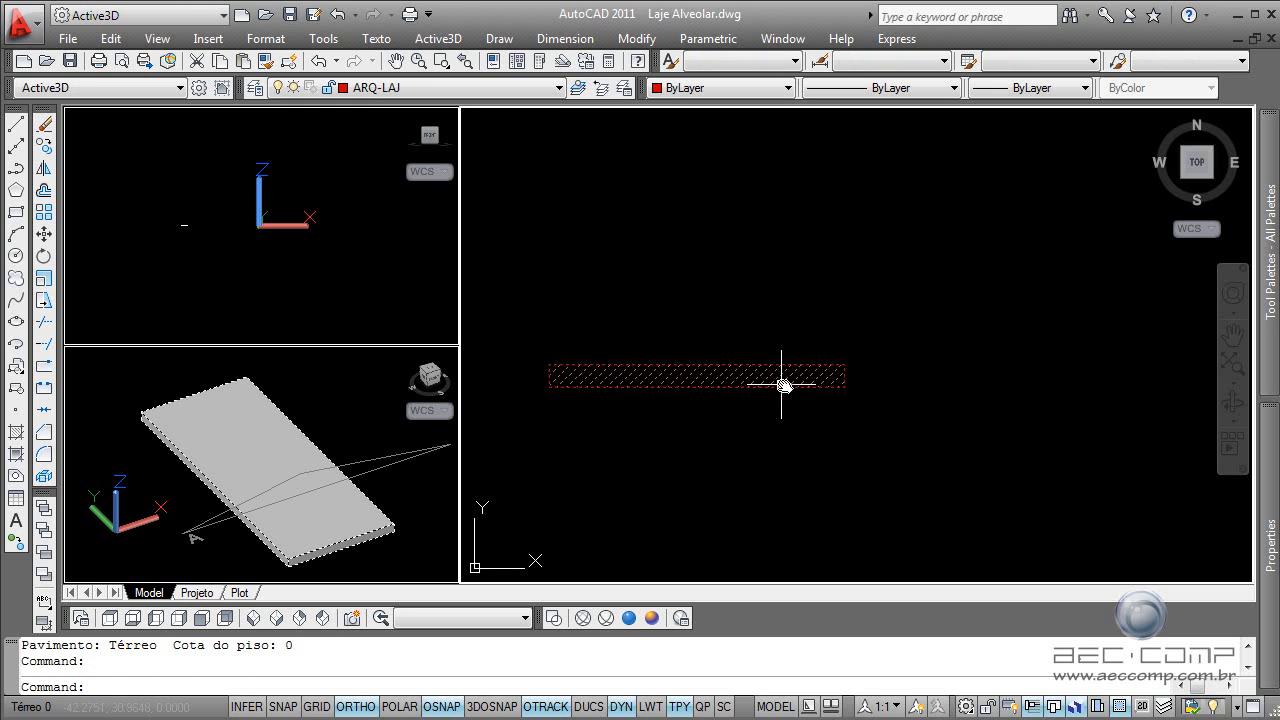
pyautogui.moveTo(1270, 545)
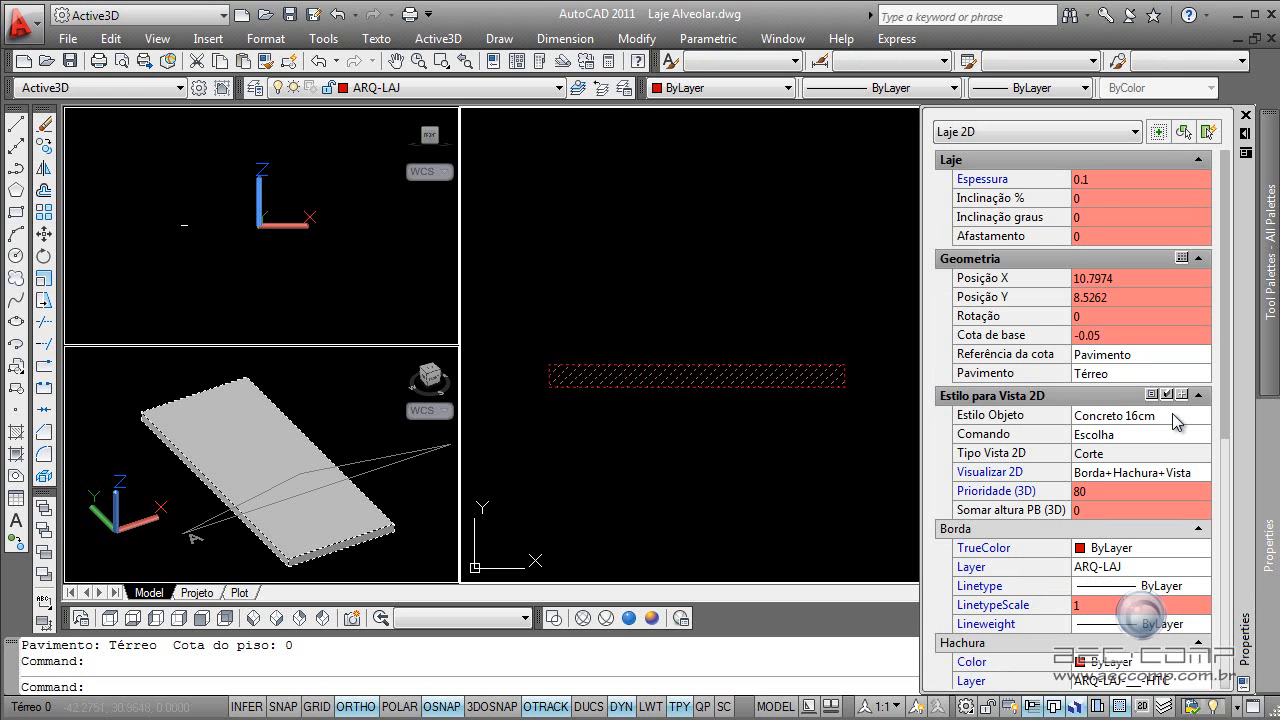
pyautogui.click(1000, 180)
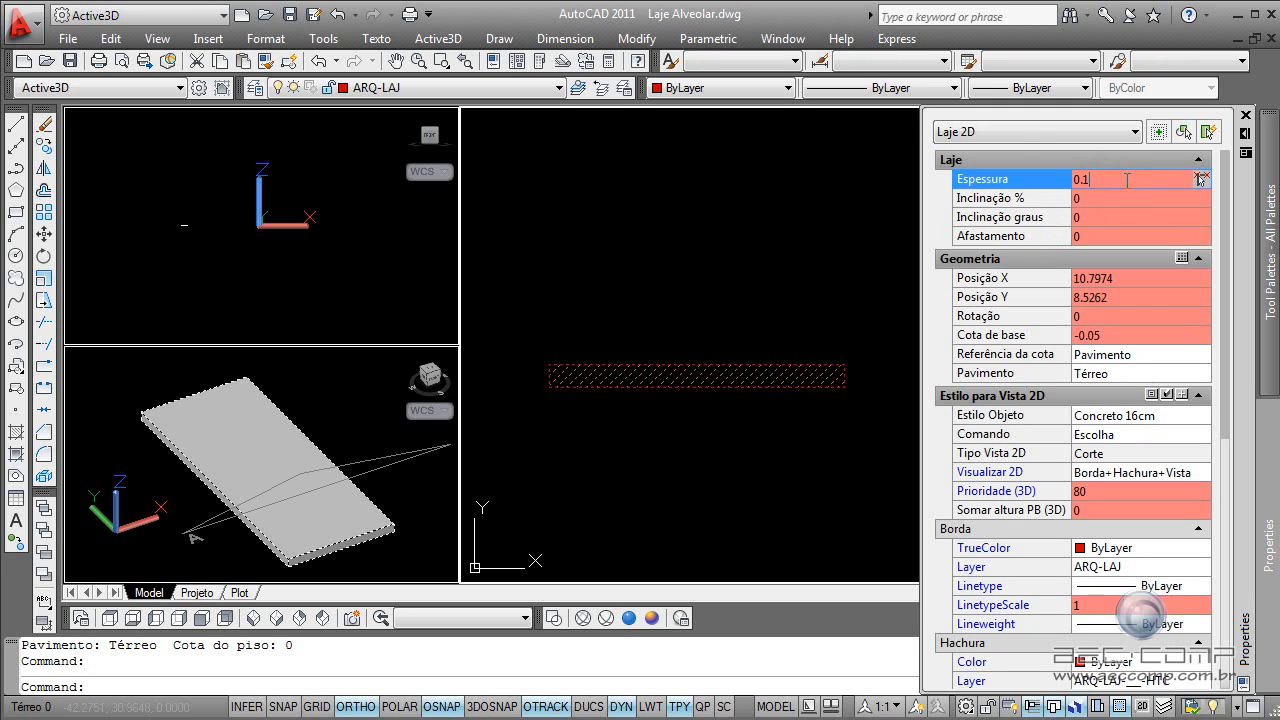
pyautogui.write('6')
pyautogui.press('Tab')
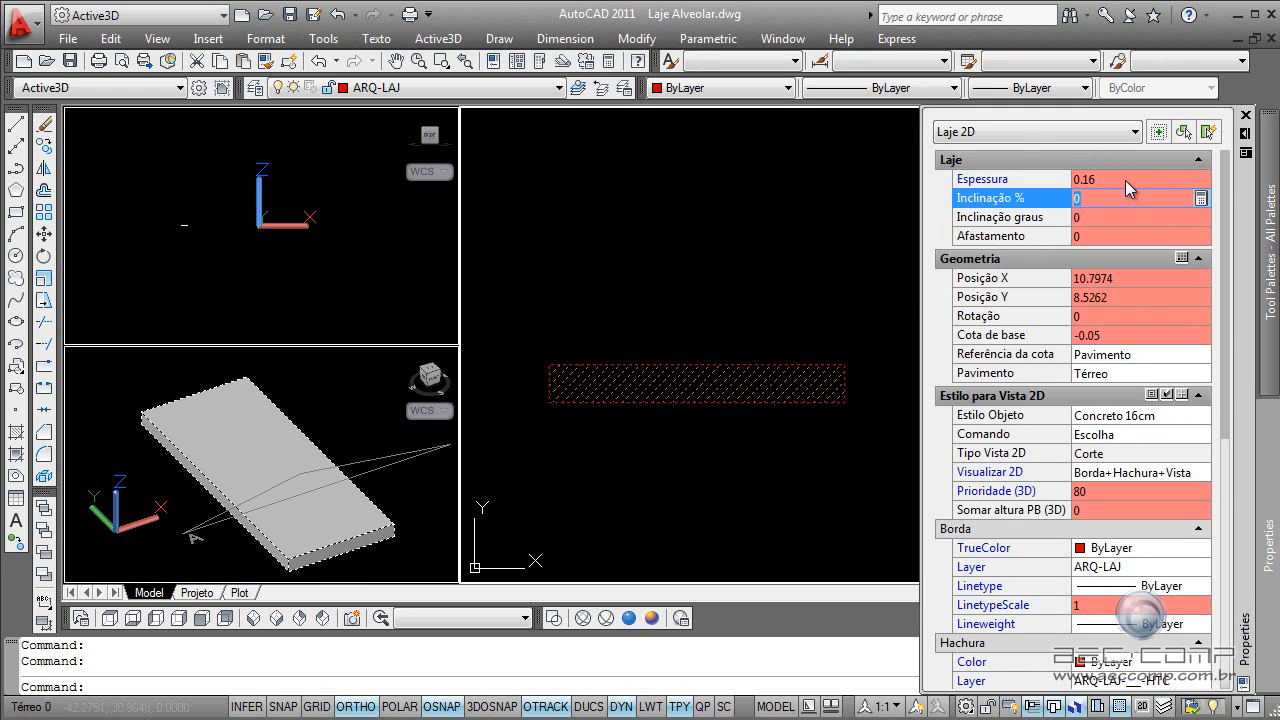
pyautogui.press('Escape')
pyautogui.press('Escape')
pyautogui.moveTo(737, 377); pyautogui.dragTo(808, 381, button='middle')
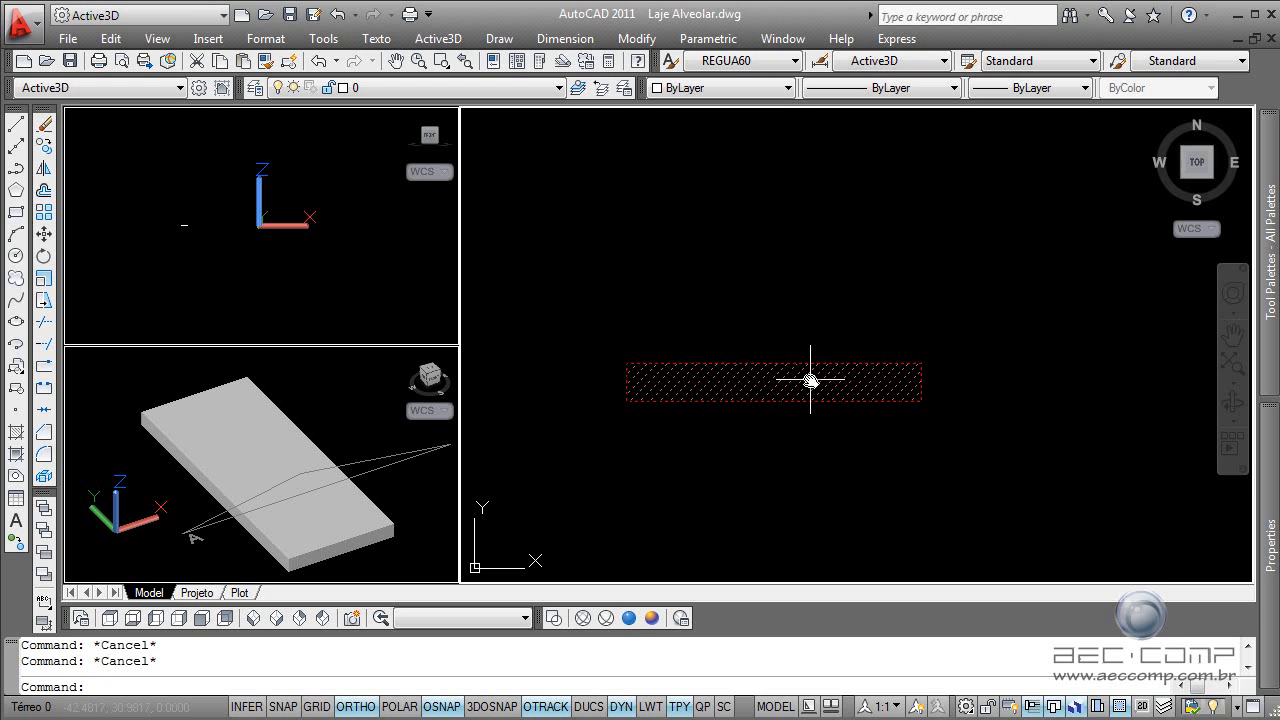
# Step: Start modifying the slab's array (ma) and choose the Circular 1x1 profile for the extruded objects
pyautogui.click(810, 380)
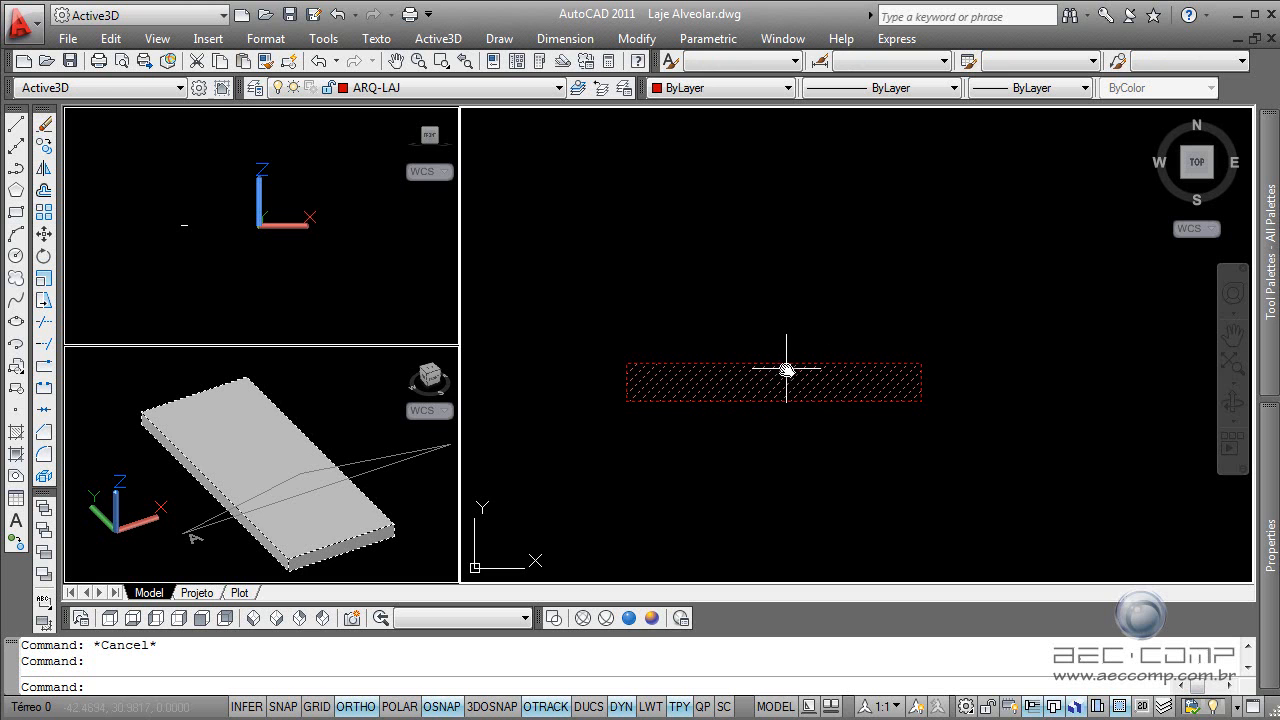
pyautogui.write('ma')
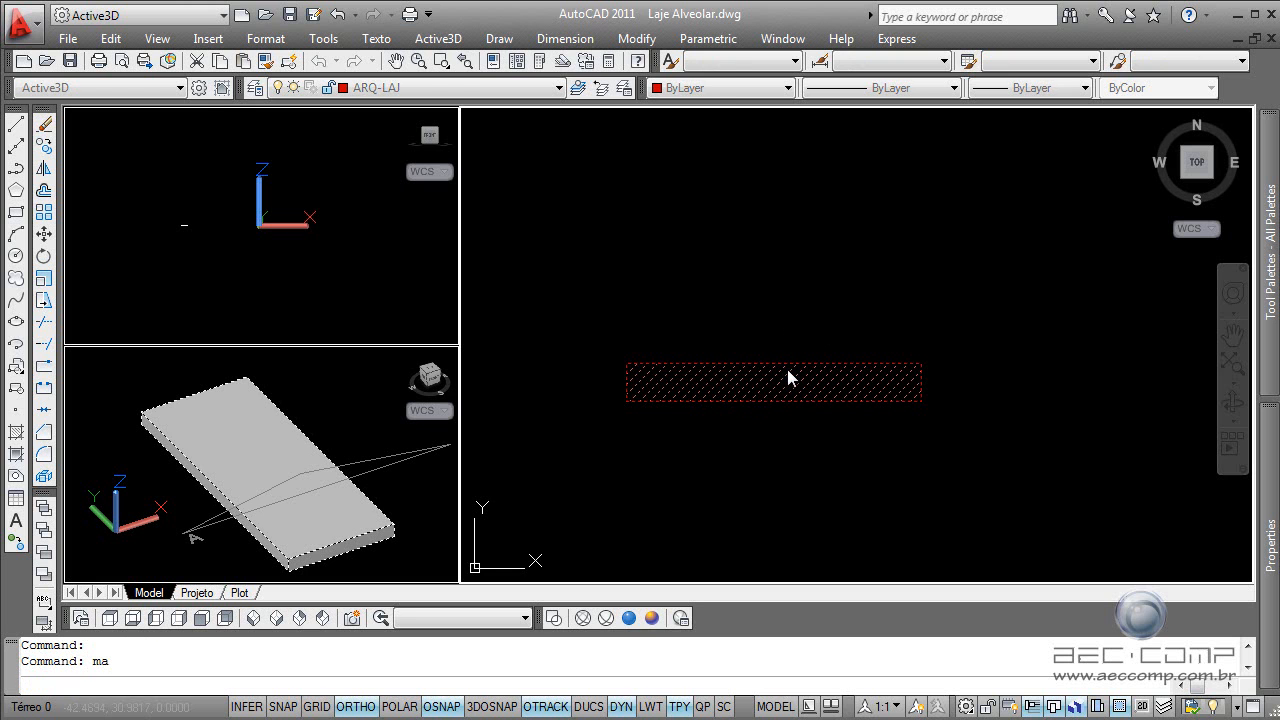
pyautogui.press('Return')
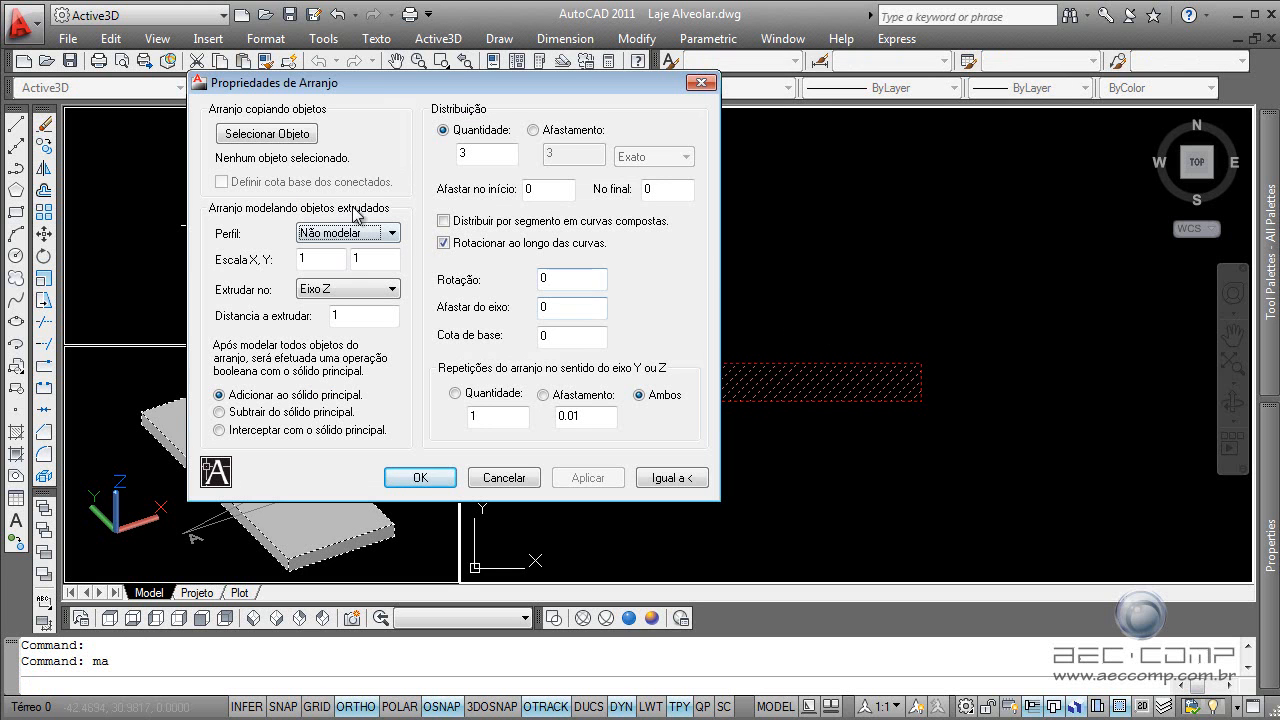
pyautogui.click(350, 233)
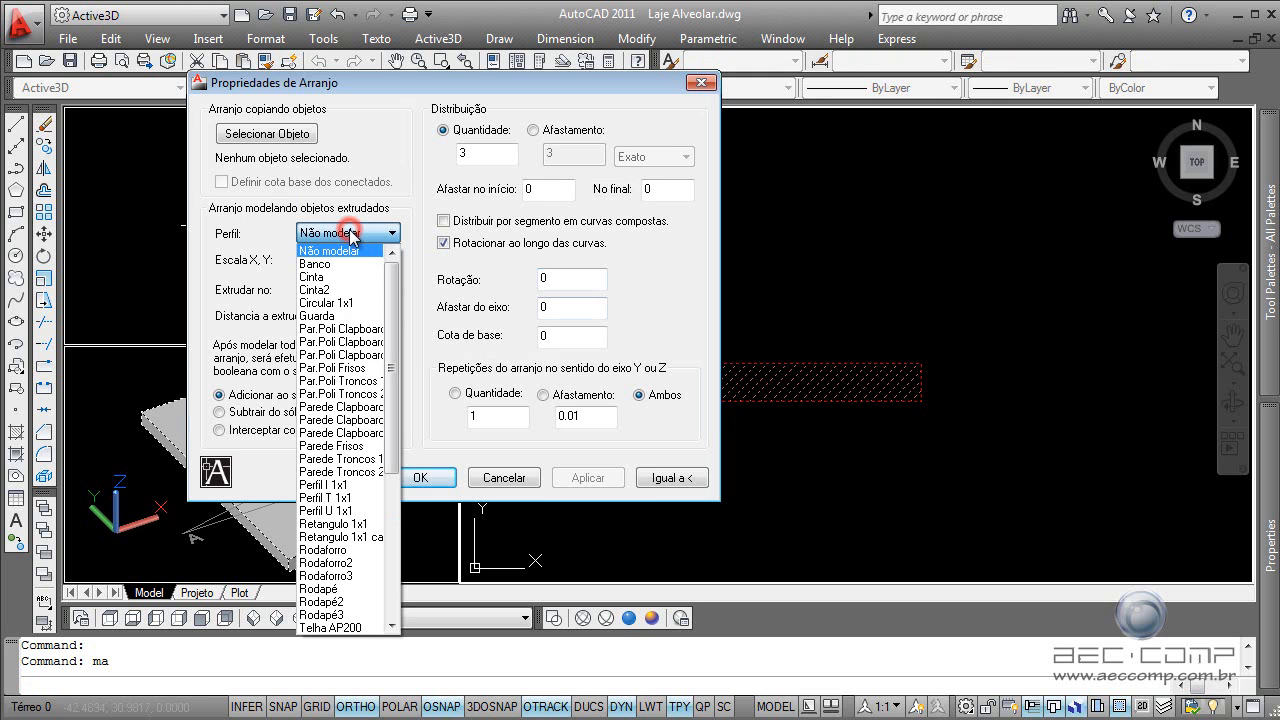
pyautogui.click(350, 303)
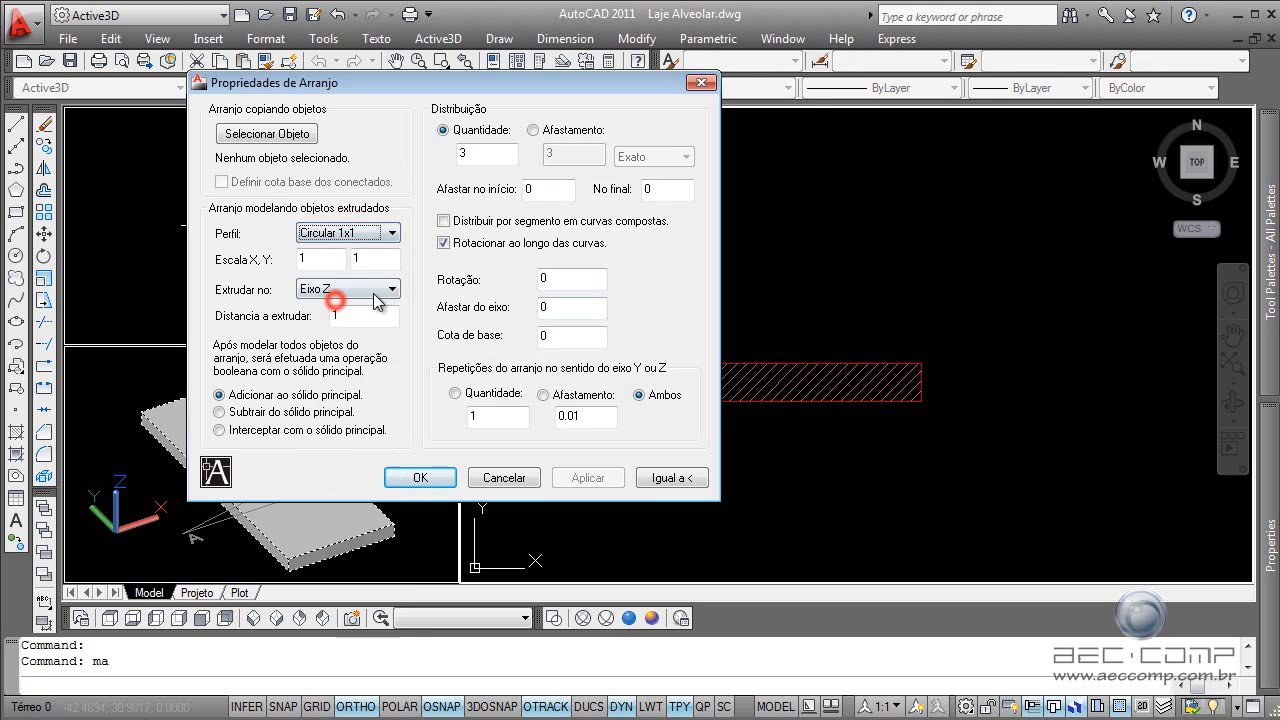
# Step: Check the hole diameter in the Laje Alveolar_Dimensoes image and set the profile's X and Y scale to 0.12
pyautogui.hotkey('alt', 'Tab')
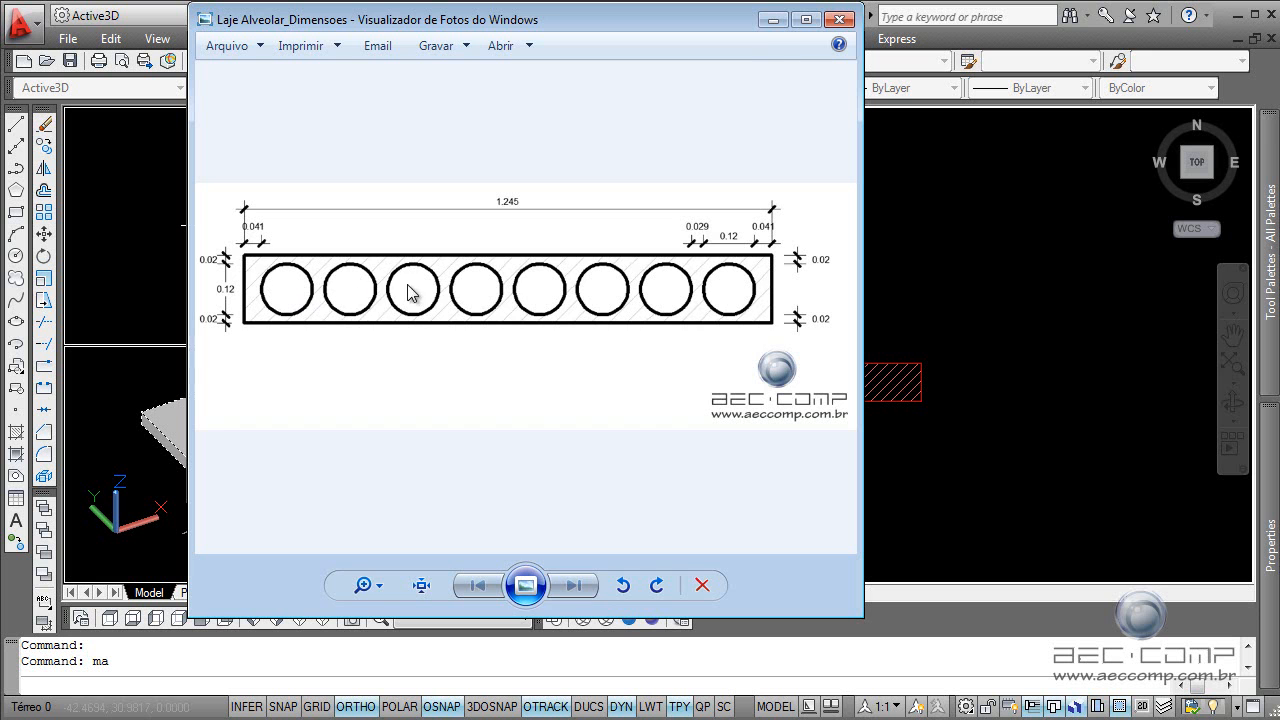
pyautogui.click(767, 22)
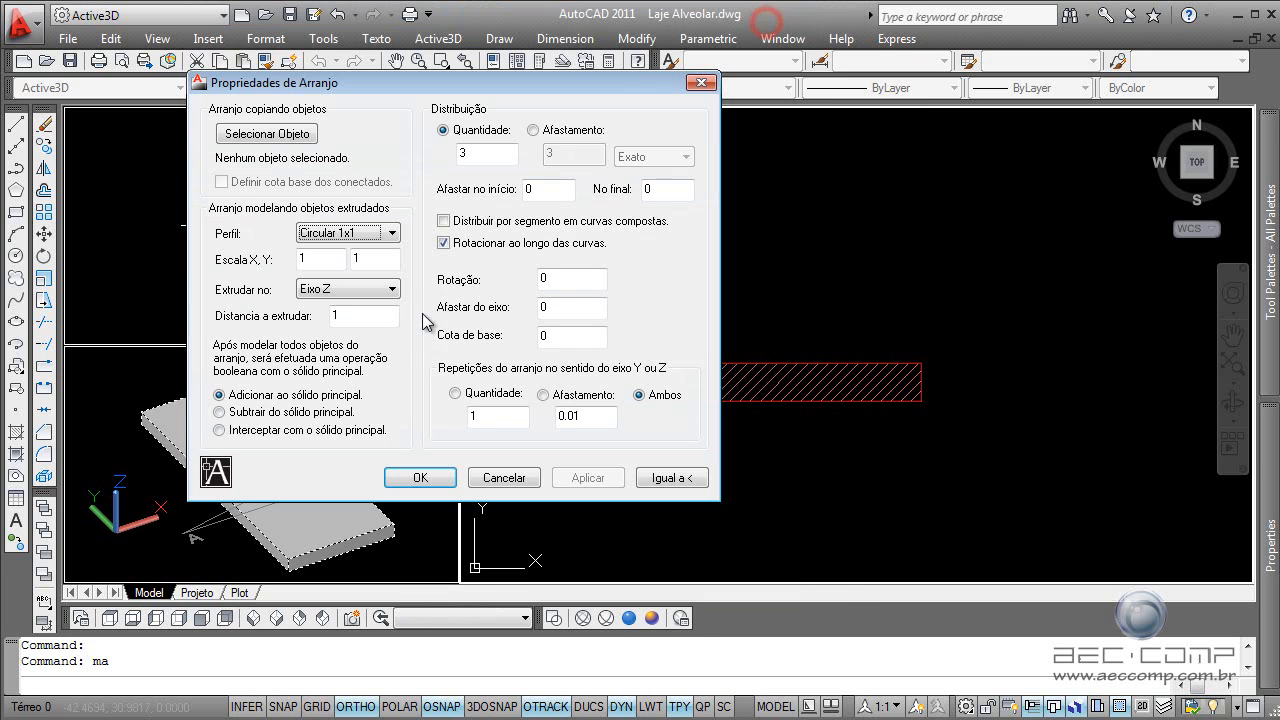
pyautogui.doubleClick(322, 258)
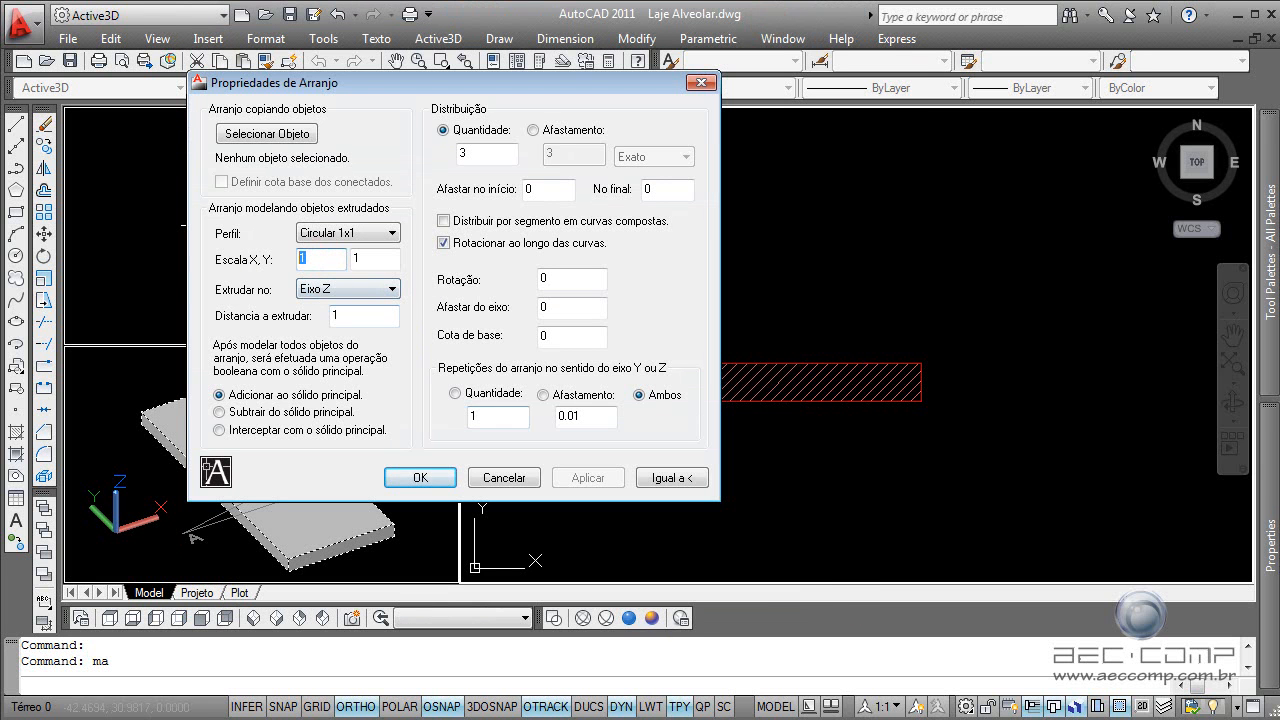
pyautogui.click(668, 694)
pyautogui.press('Tab')
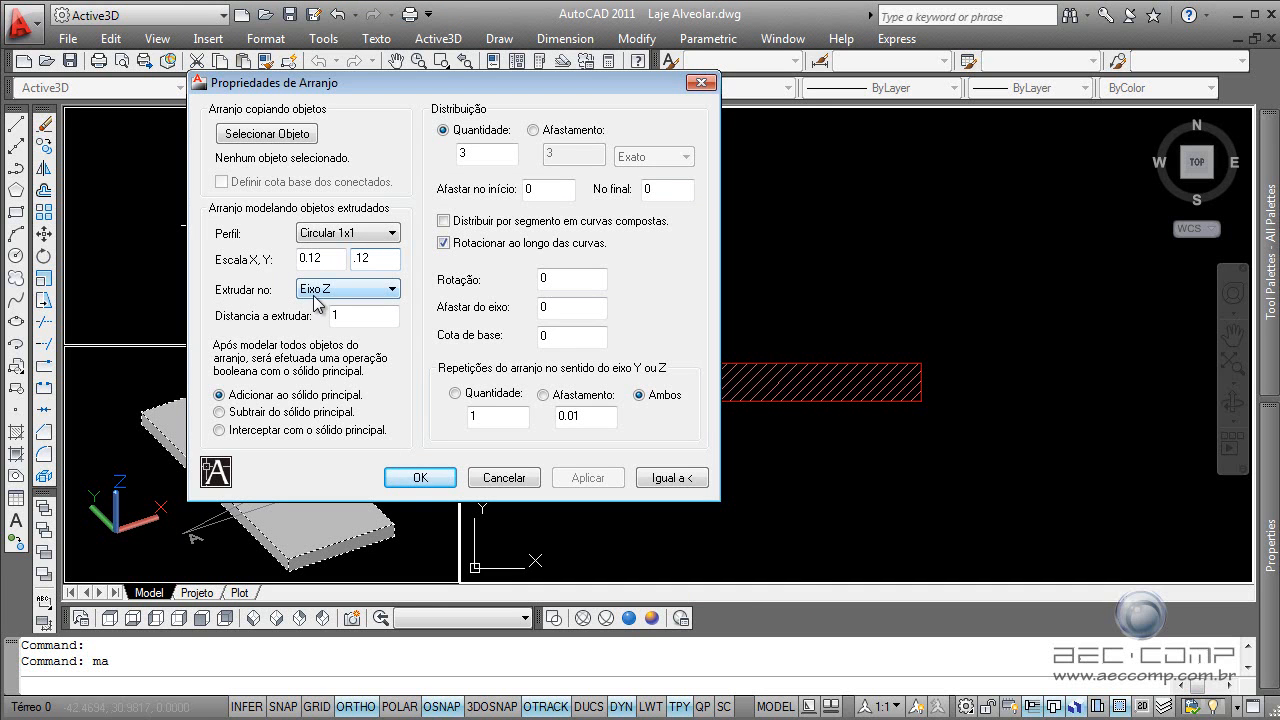
# Step: Extrude the array's circular profiles along Eixo Y over a distance of 6 and accept the array
pyautogui.click(314, 297)
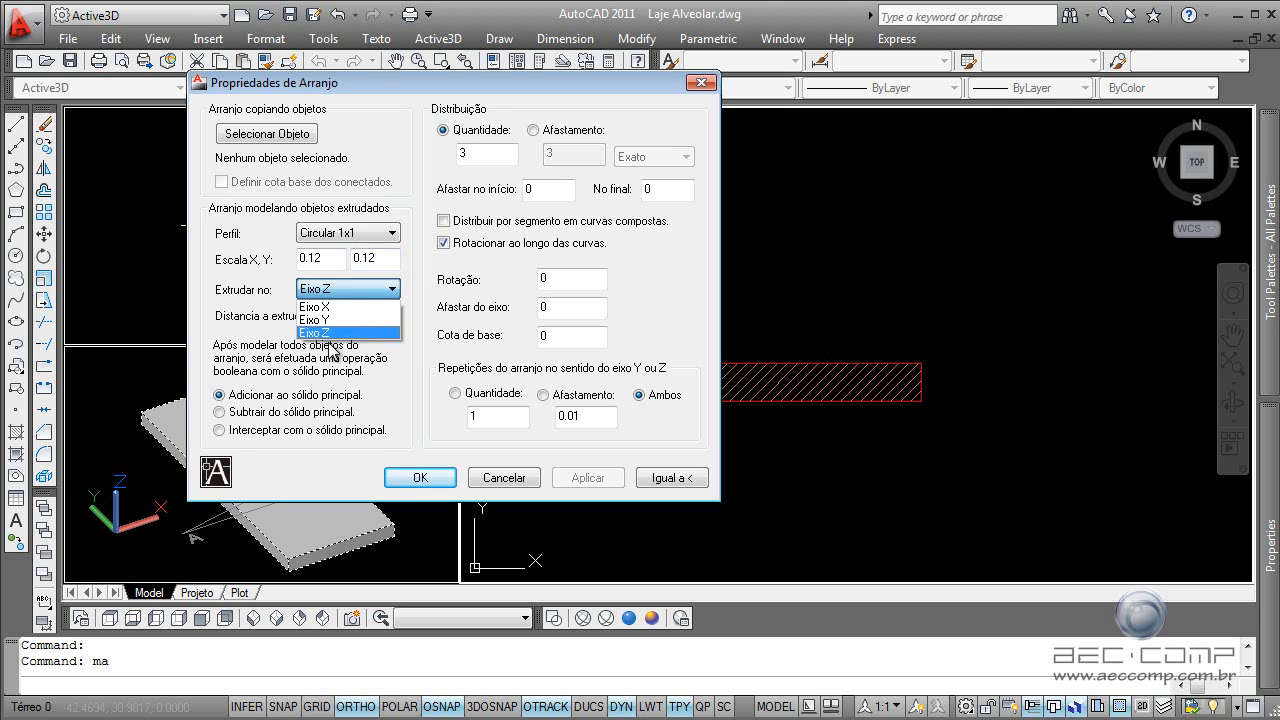
pyautogui.click(410, 95)
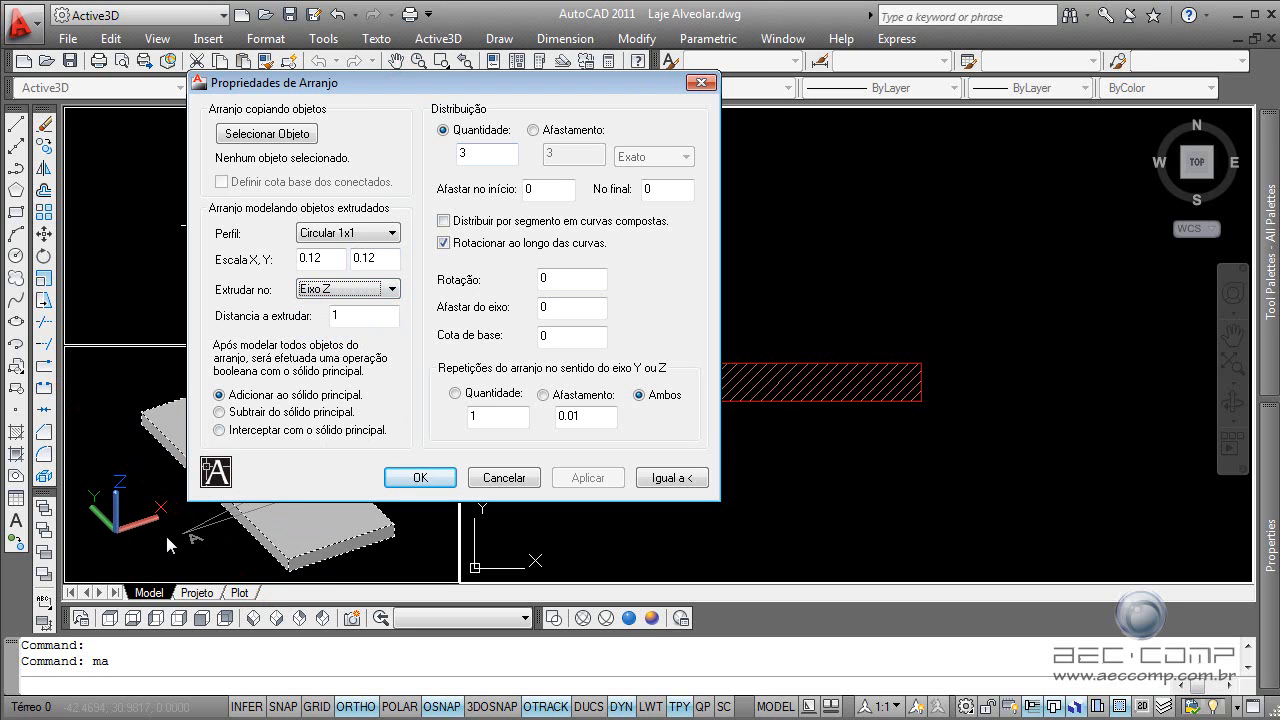
pyautogui.click(340, 289)
pyautogui.click(338, 317)
pyautogui.doubleClick(338, 317)
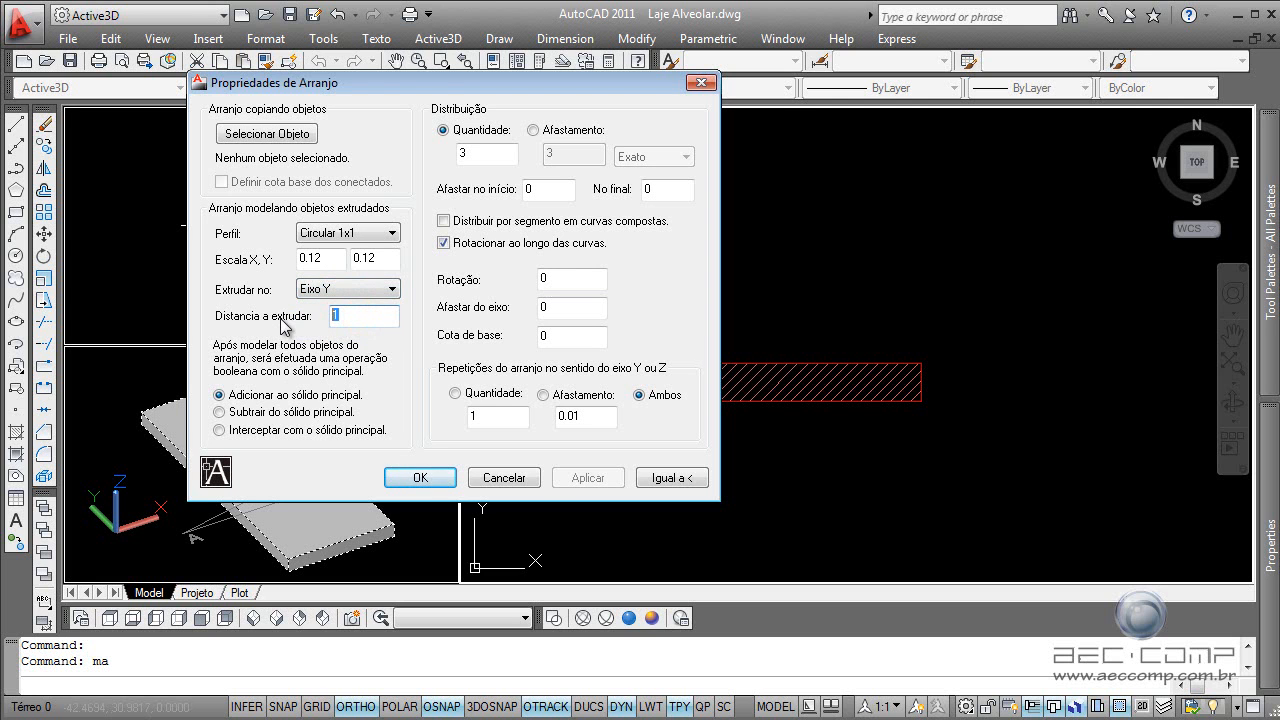
pyautogui.write('6')
pyautogui.click(420, 478)
# Step: Examine the extruded cylinders along the slab from several angles in the 3D view
pyautogui.scroll(-3, 737, 363)
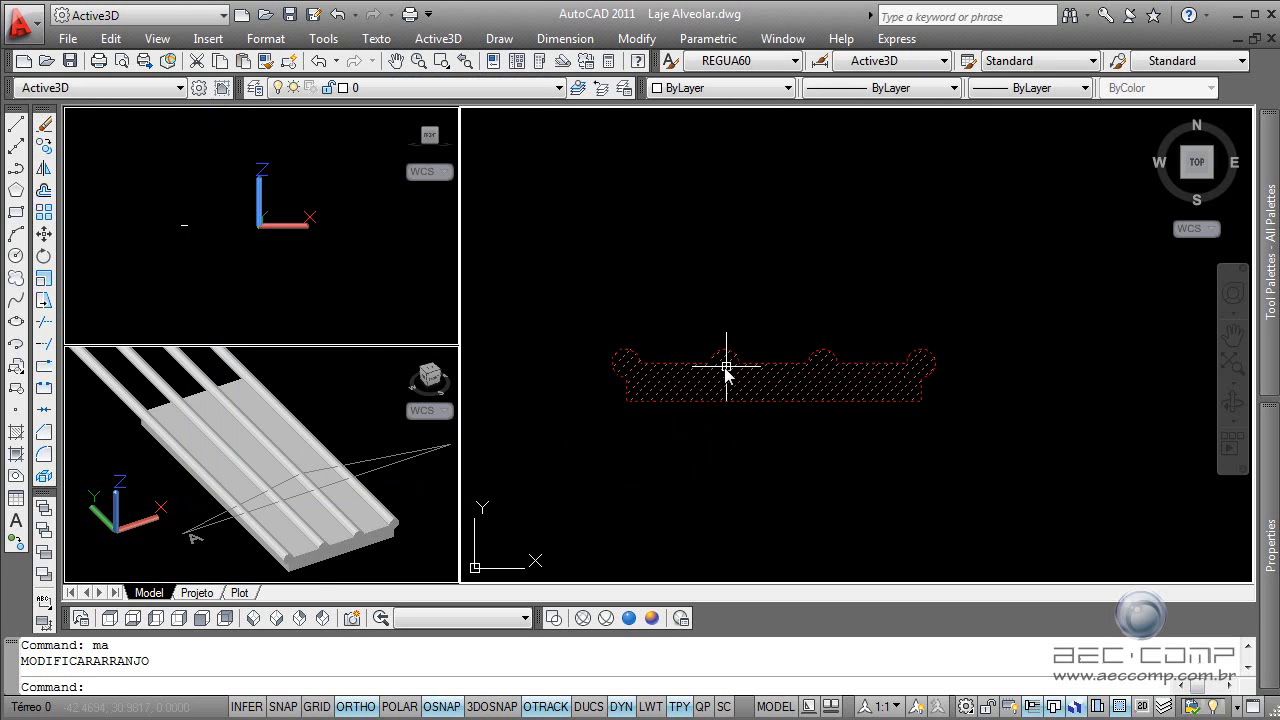
pyautogui.keyDown('shift'); pyautogui.moveTo(249, 477); pyautogui.dragTo(215, 463, button='middle'); pyautogui.keyUp('shift')
pyautogui.keyDown('shift'); pyautogui.moveTo(249, 415); pyautogui.dragTo(217, 402, button='middle'); pyautogui.keyUp('shift')
pyautogui.scroll(4, 281, 480)
pyautogui.scroll(3, 222, 412)
pyautogui.keyDown('shift'); pyautogui.moveTo(240, 450); pyautogui.dragTo(229, 480, button='middle'); pyautogui.keyUp('shift')
pyautogui.keyDown('shift'); pyautogui.moveTo(309, 458); pyautogui.dragTo(257, 475, button='middle'); pyautogui.keyUp('shift')
# Step: Reopen the slab's array properties from the section view and distribute the array by Afastamento
pyautogui.click(726, 388)
pyautogui.scroll(3, 780, 386)
pyautogui.click(777, 385)
pyautogui.write('ma')
pyautogui.press('Return')
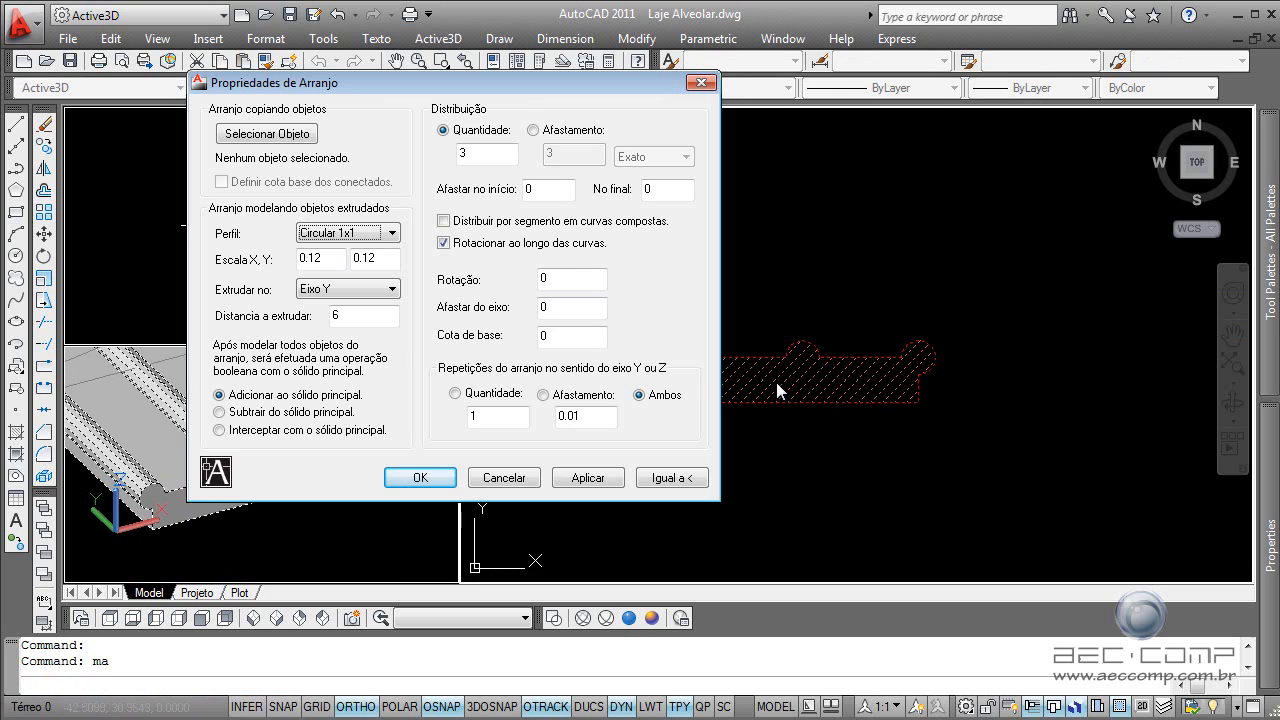
pyautogui.click(538, 130)
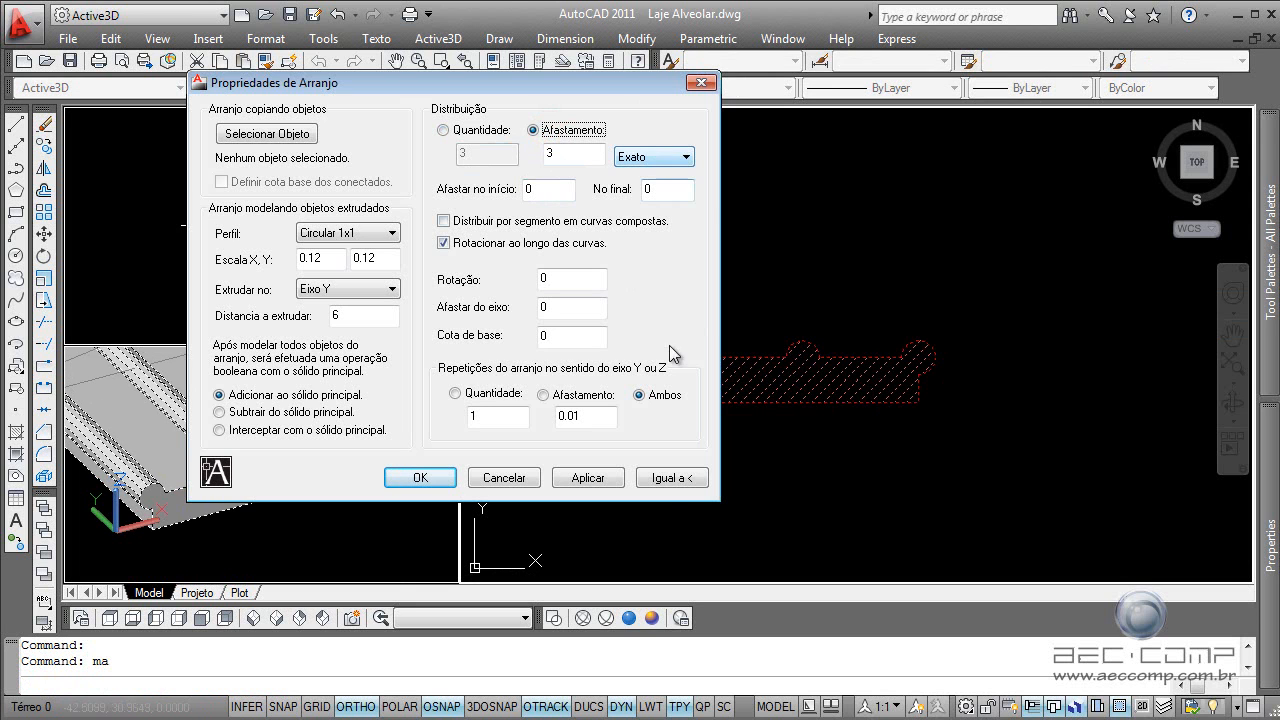
# Step: Check the hole spacing in the dimensions image, set the array's Afastamento to 0.149 and apply it
pyautogui.hotkey('alt', 'Tab')
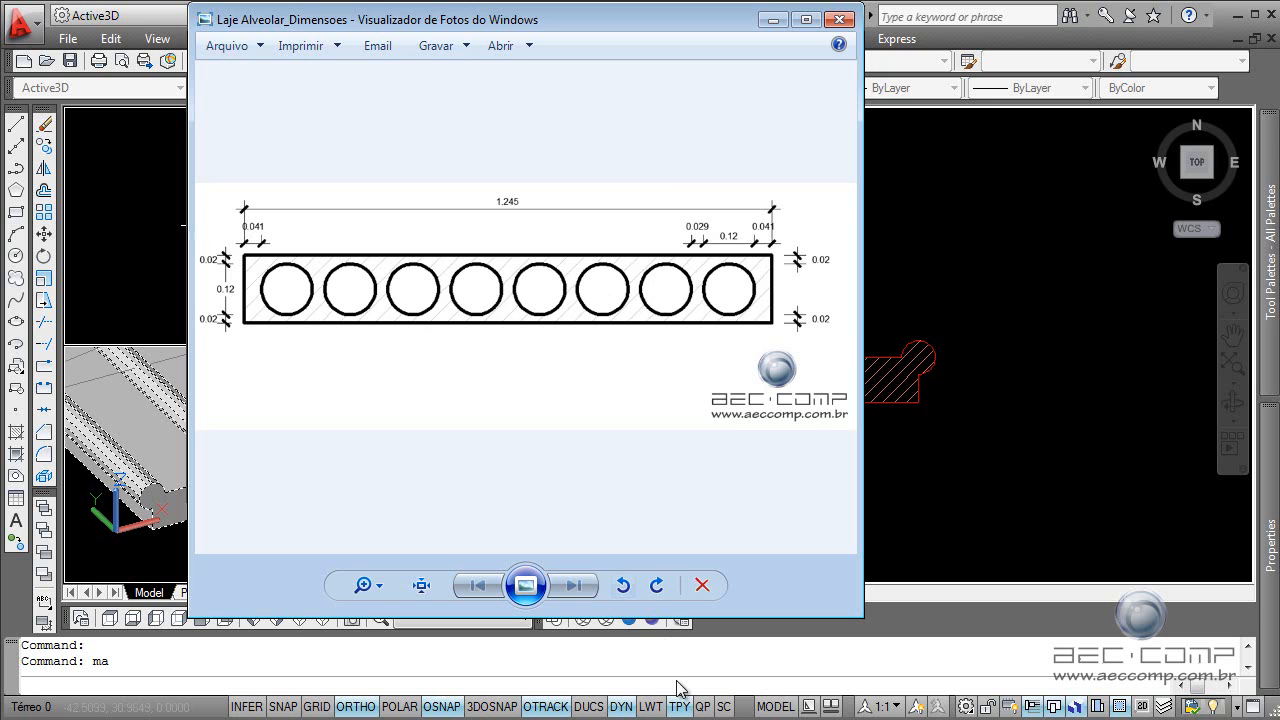
pyautogui.click(480, 718)
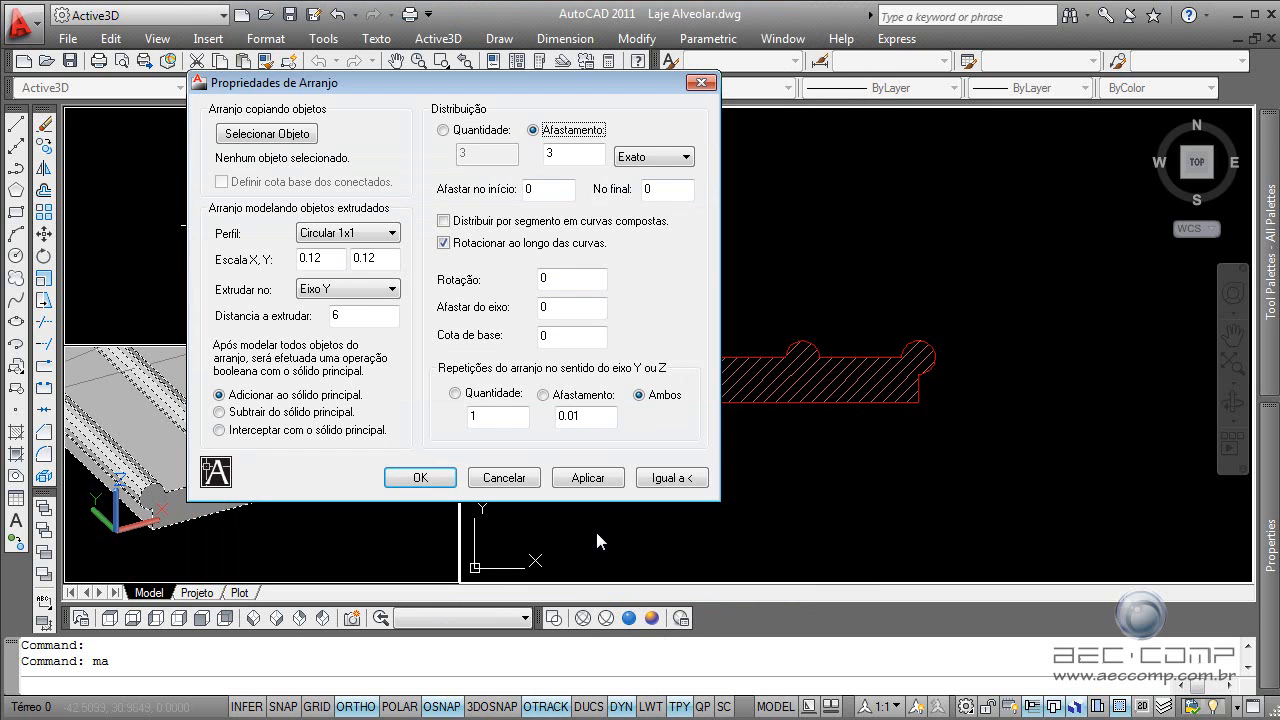
pyautogui.click(480, 718)
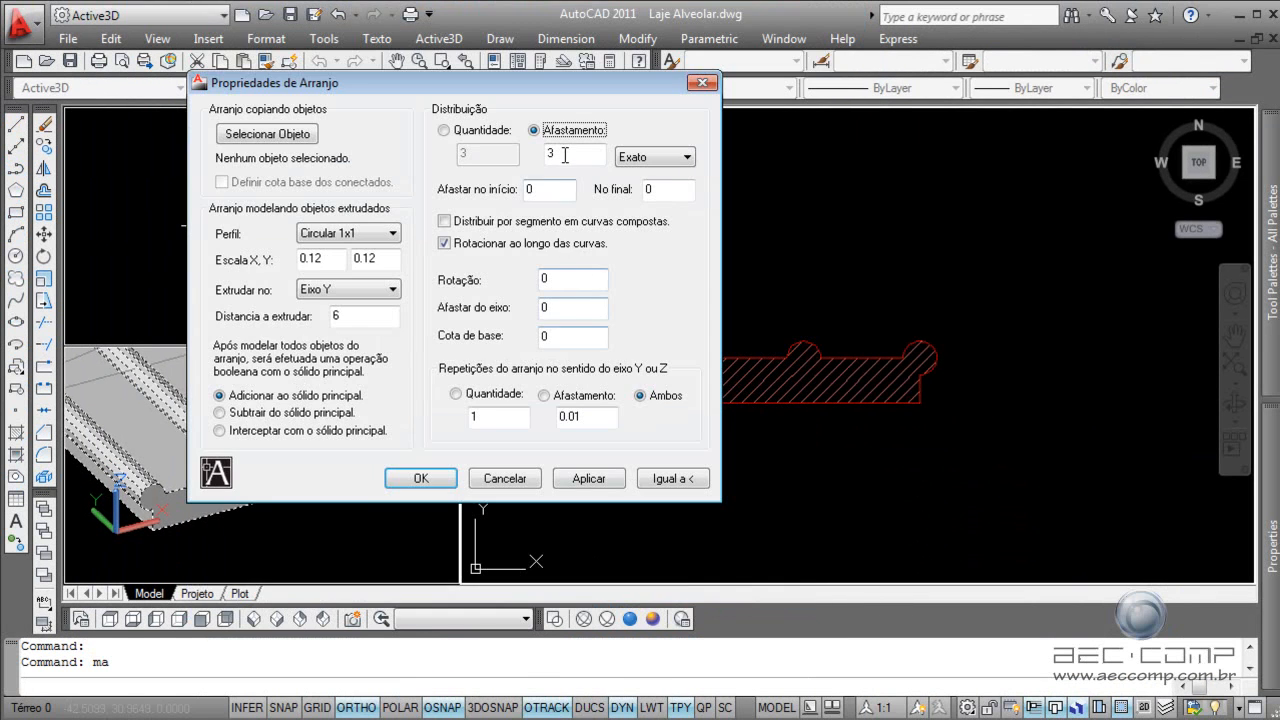
pyautogui.doubleClick(567, 155)
pyautogui.write('.')
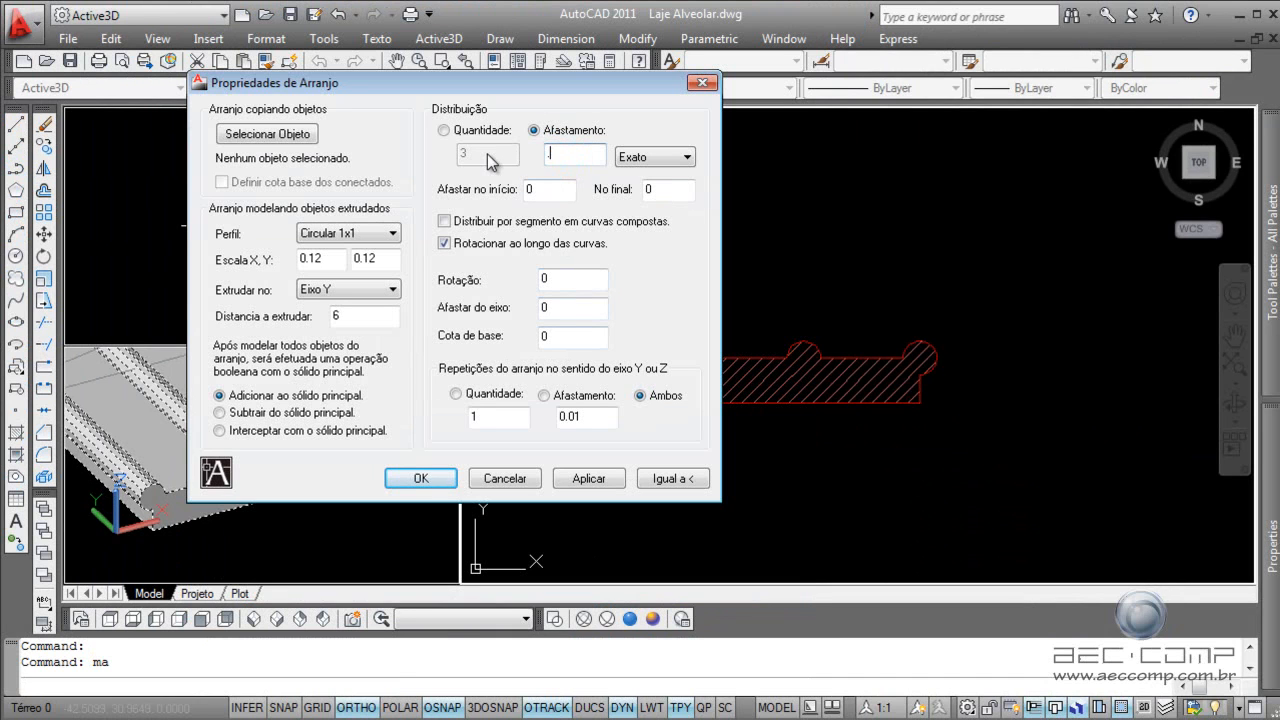
pyautogui.write('149')
pyautogui.click(588, 478)
pyautogui.click(421, 478)
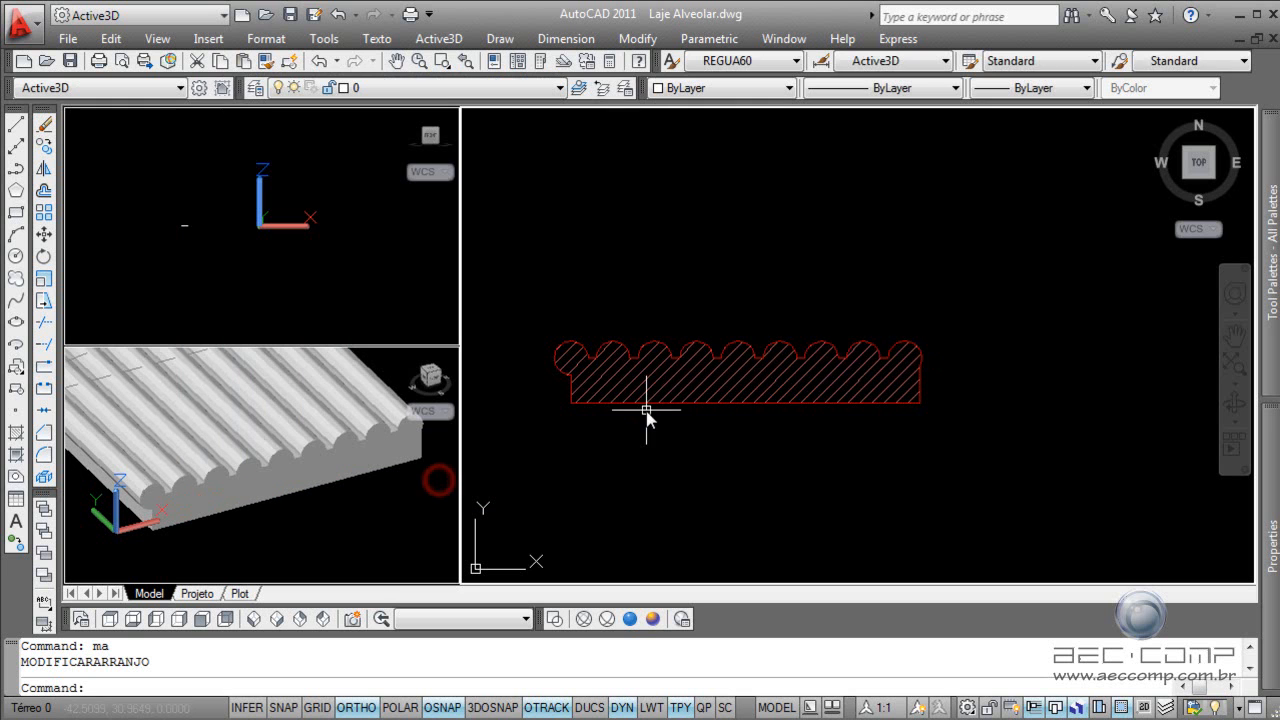
# Step: Measure the gap between two neighbouring circles in the section view with the DIST command
pyautogui.scroll(2, 674, 368)
pyautogui.write('d')
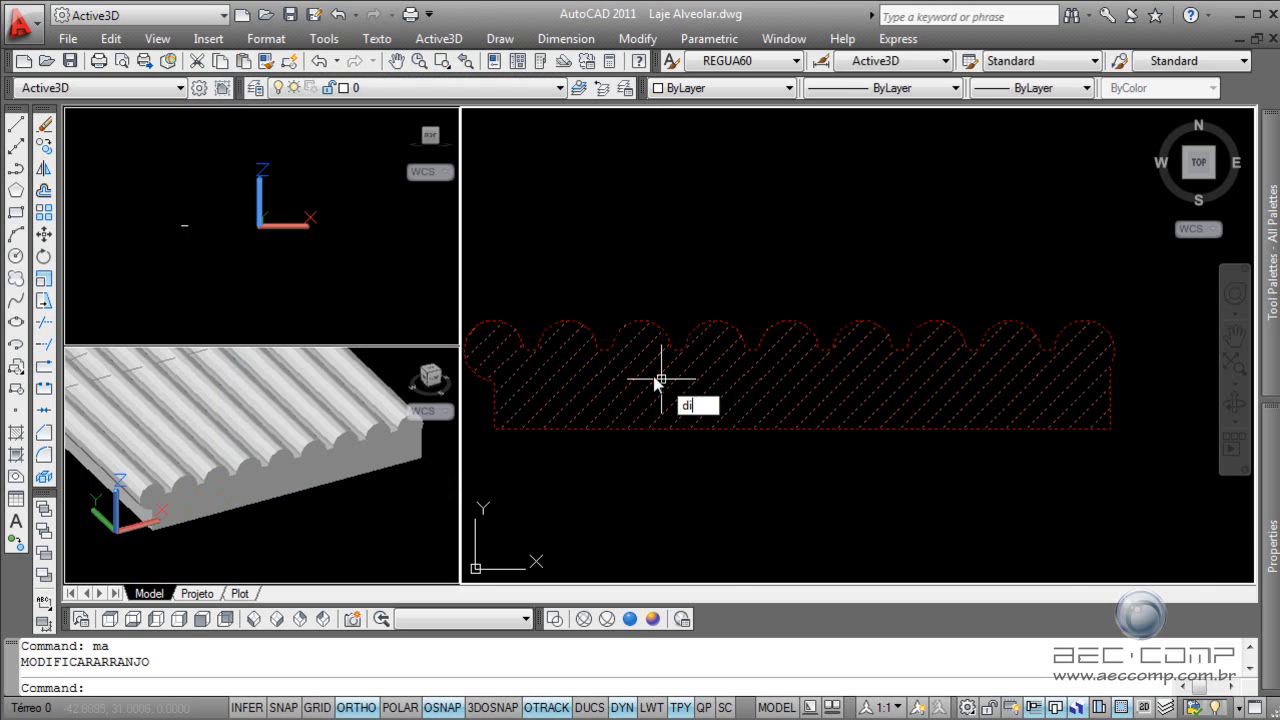
pyautogui.write('i')
pyautogui.press('Return')
pyautogui.scroll(4, 611, 354)
pyautogui.click(611, 346)
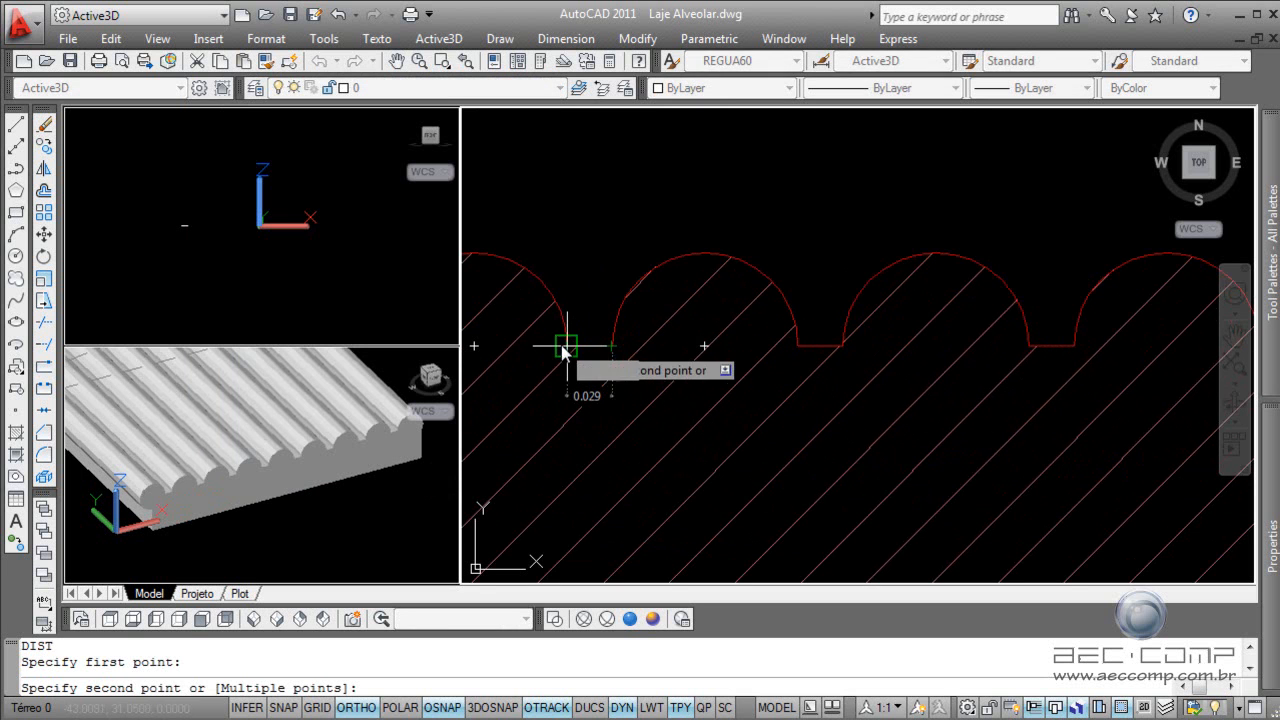
pyautogui.click(565, 347)
pyautogui.scroll(-6, 700, 400)
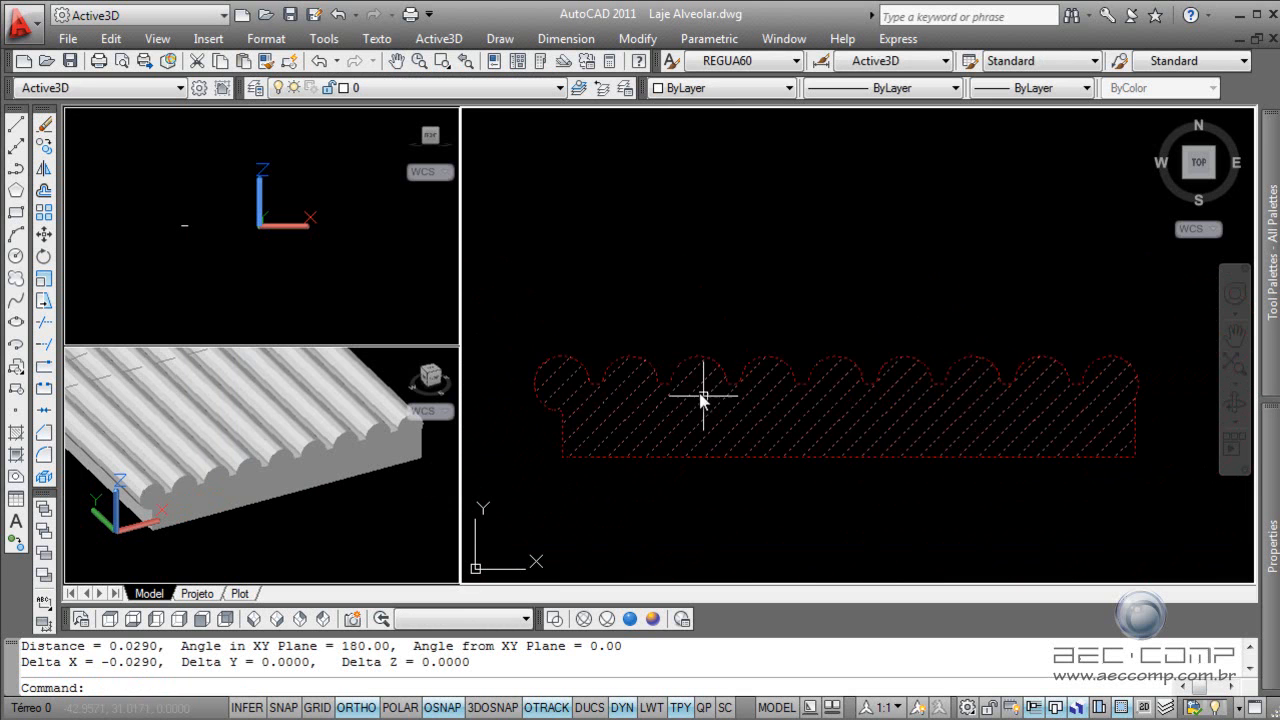
# Step: Change the array's boolean operation to Subtrair do sólido principal and apply it to the slab
pyautogui.click(653, 427)
pyautogui.write('ma')
pyautogui.press('Return')
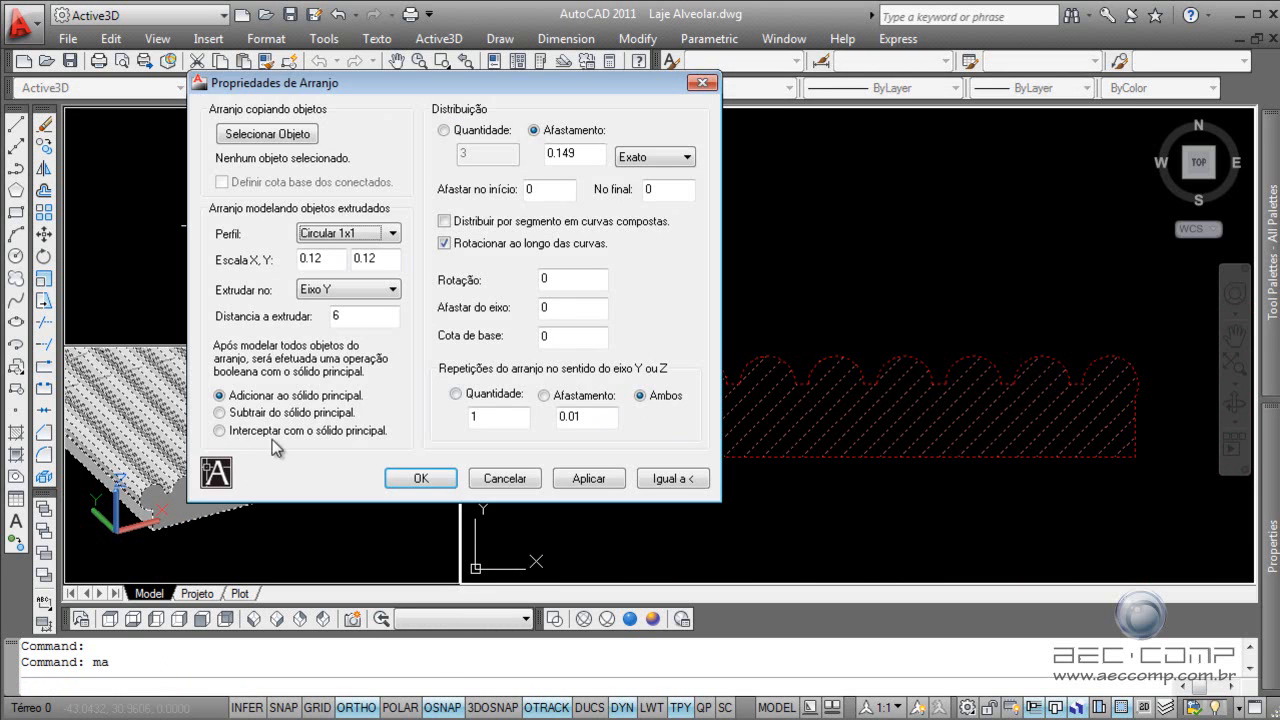
pyautogui.click(222, 412)
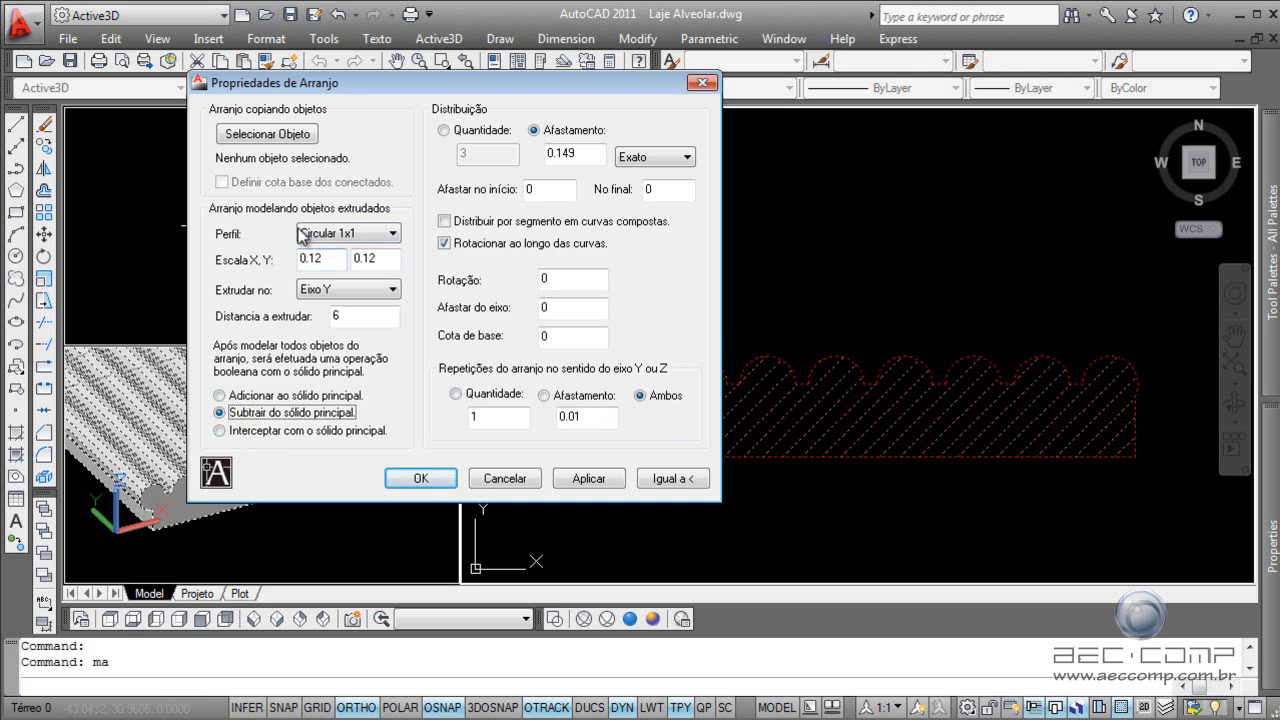
pyautogui.click(590, 478)
pyautogui.click(421, 478)
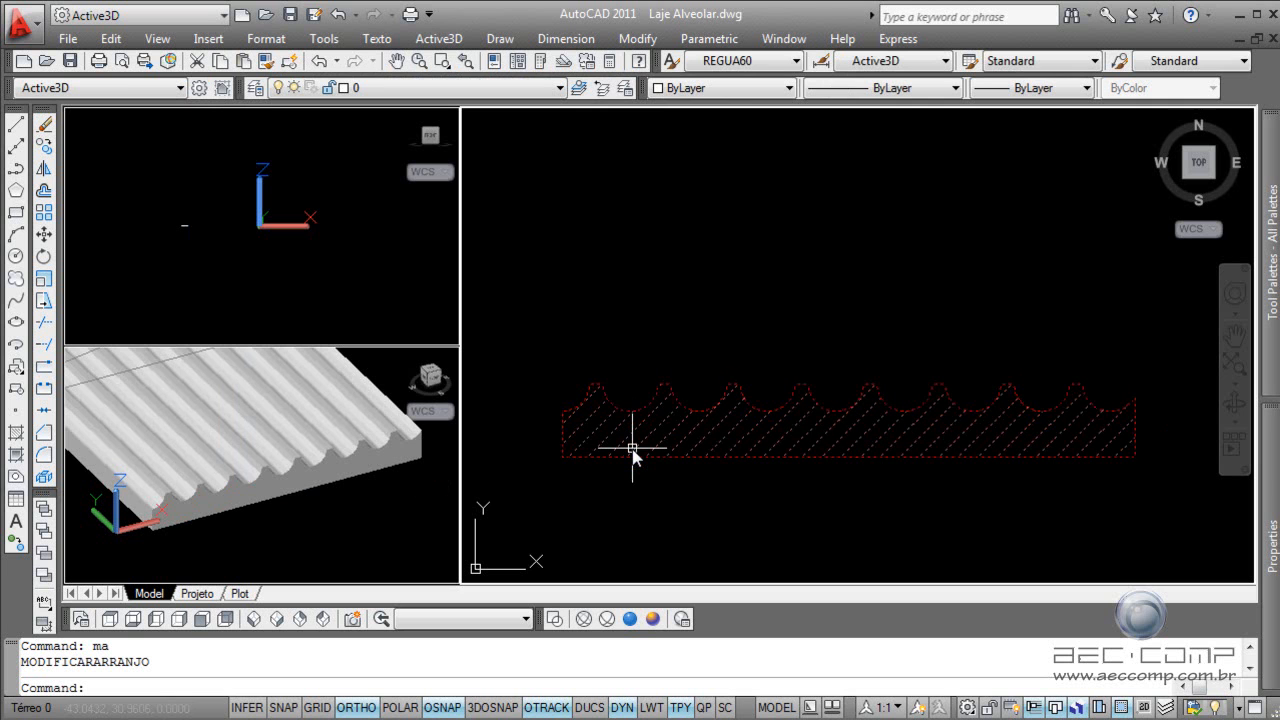
# Step: Measure the slab's thickness in the section view with the DIST command
pyautogui.write('di')
pyautogui.press('Return')
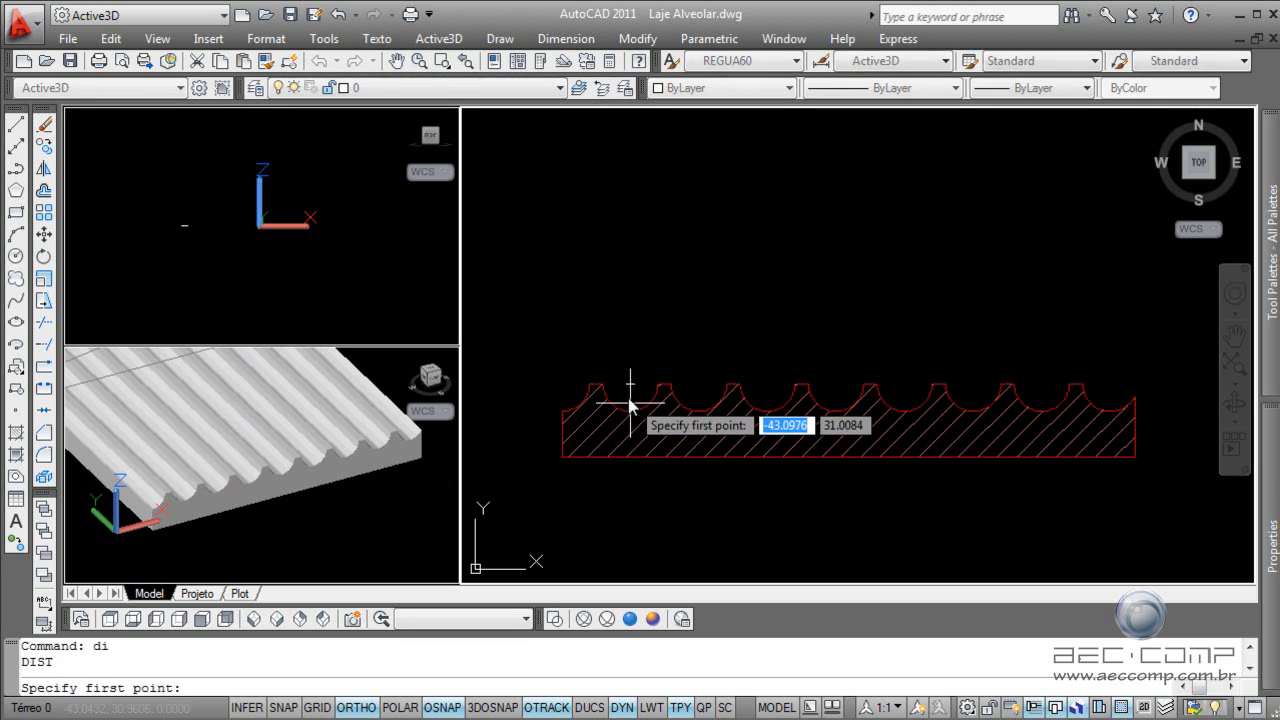
pyautogui.click(630, 384)
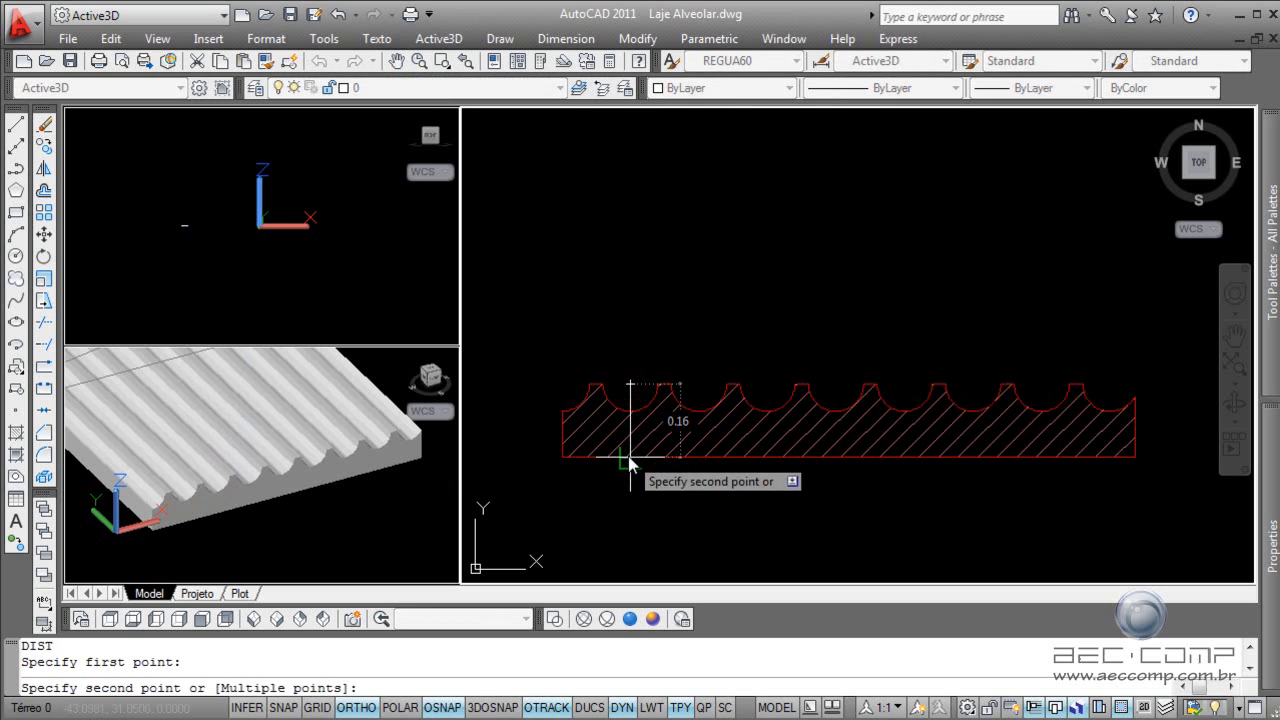
pyautogui.click(628, 456)
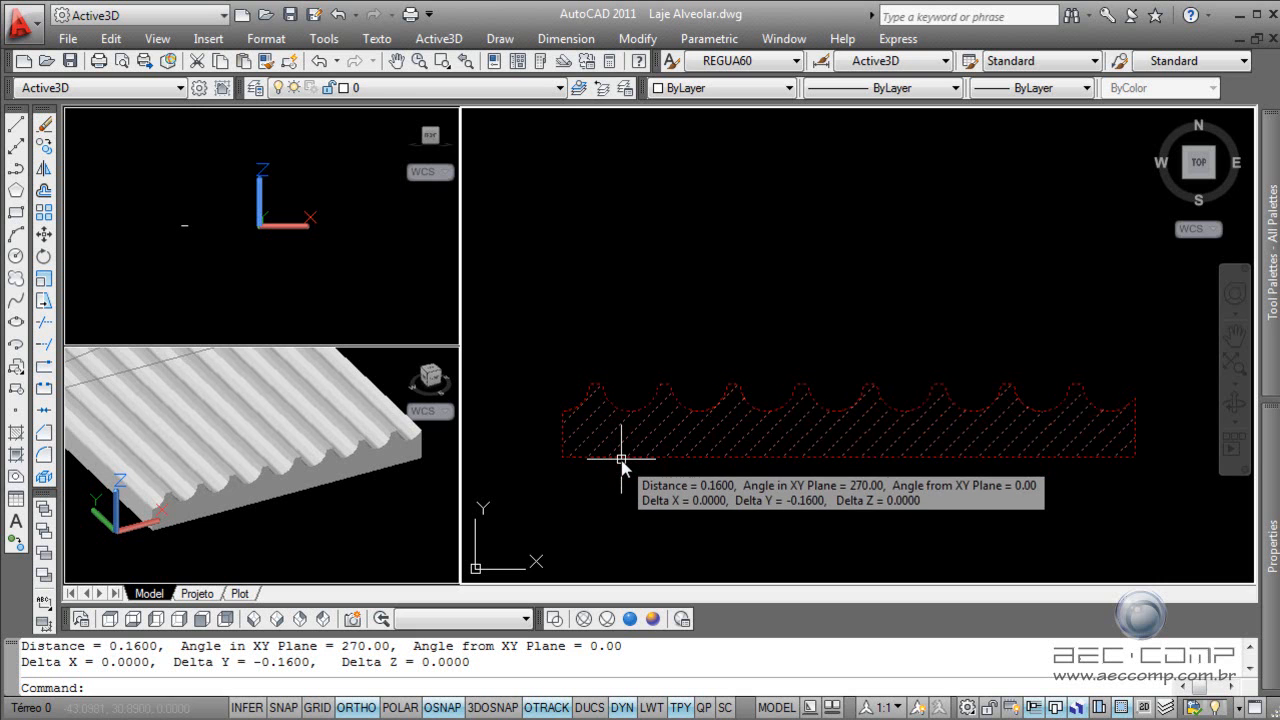
# Step: Check the slab's dimensions image, then set the array's Cota de base to -0.08 and apply it to the slab
pyautogui.click(621, 459)
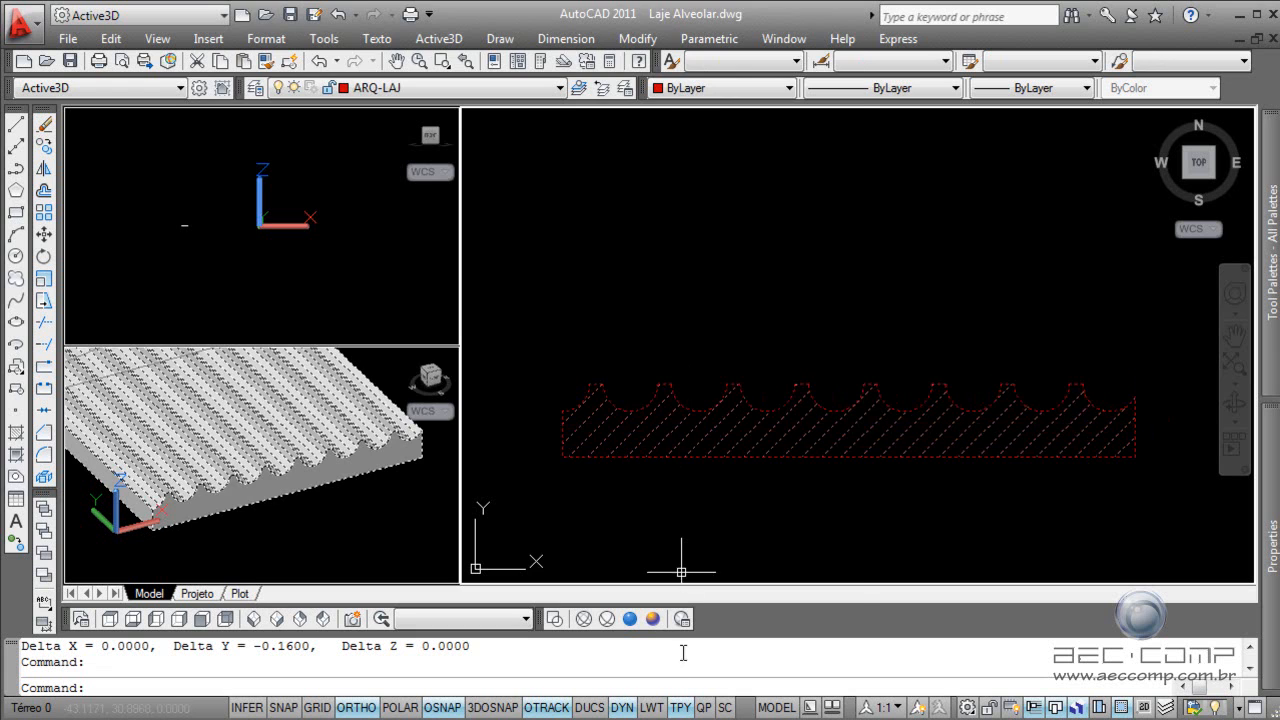
pyautogui.click(681, 719)
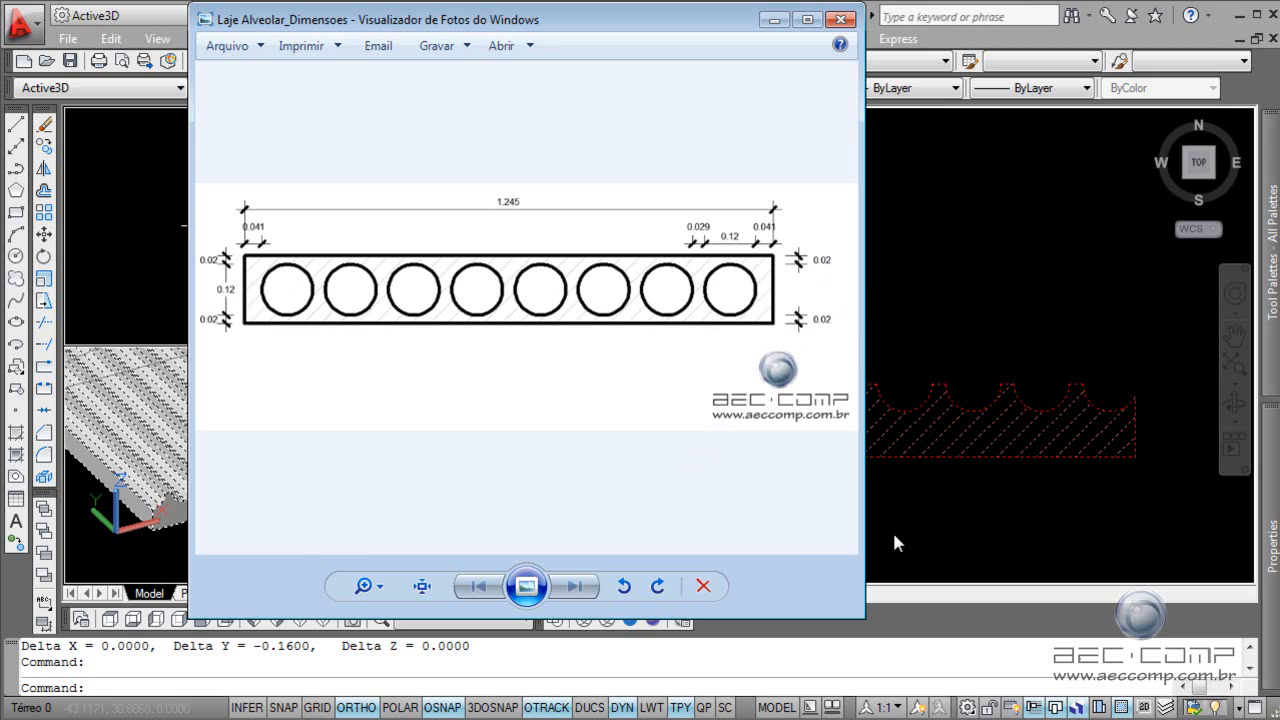
pyautogui.click(942, 525)
pyautogui.write('ma')
pyautogui.press('Return')
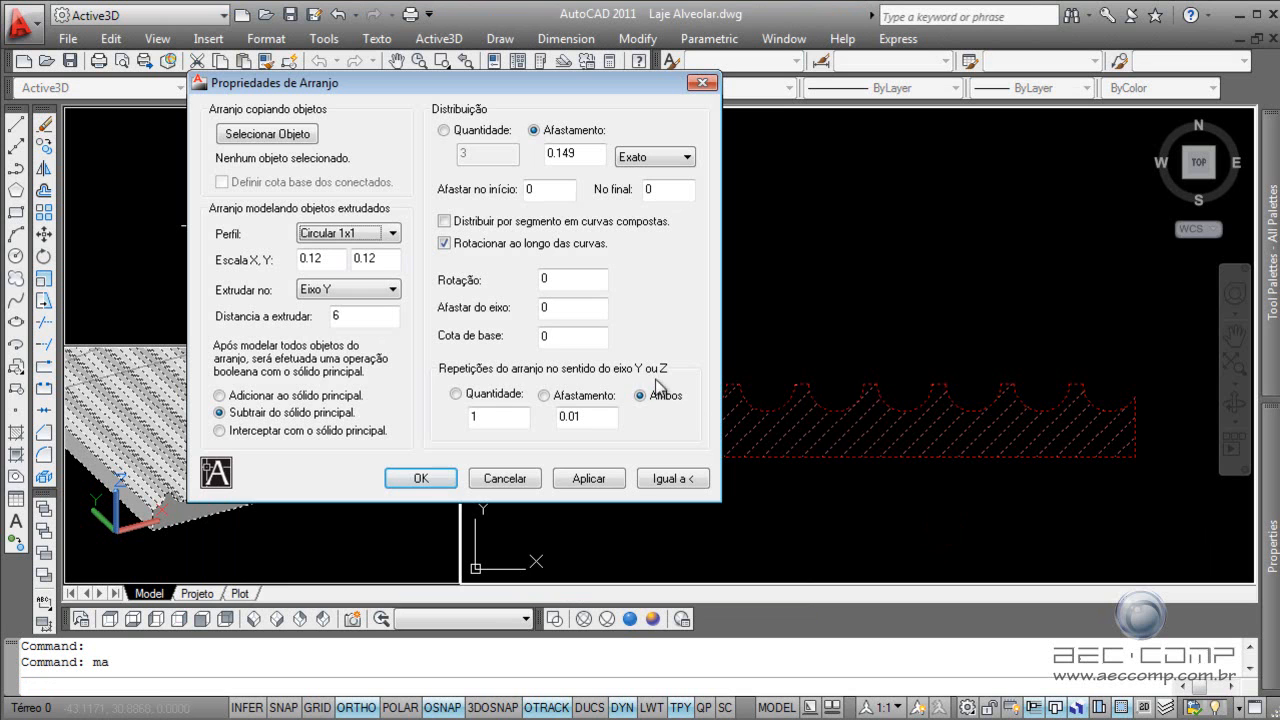
pyautogui.doubleClick(571, 308)
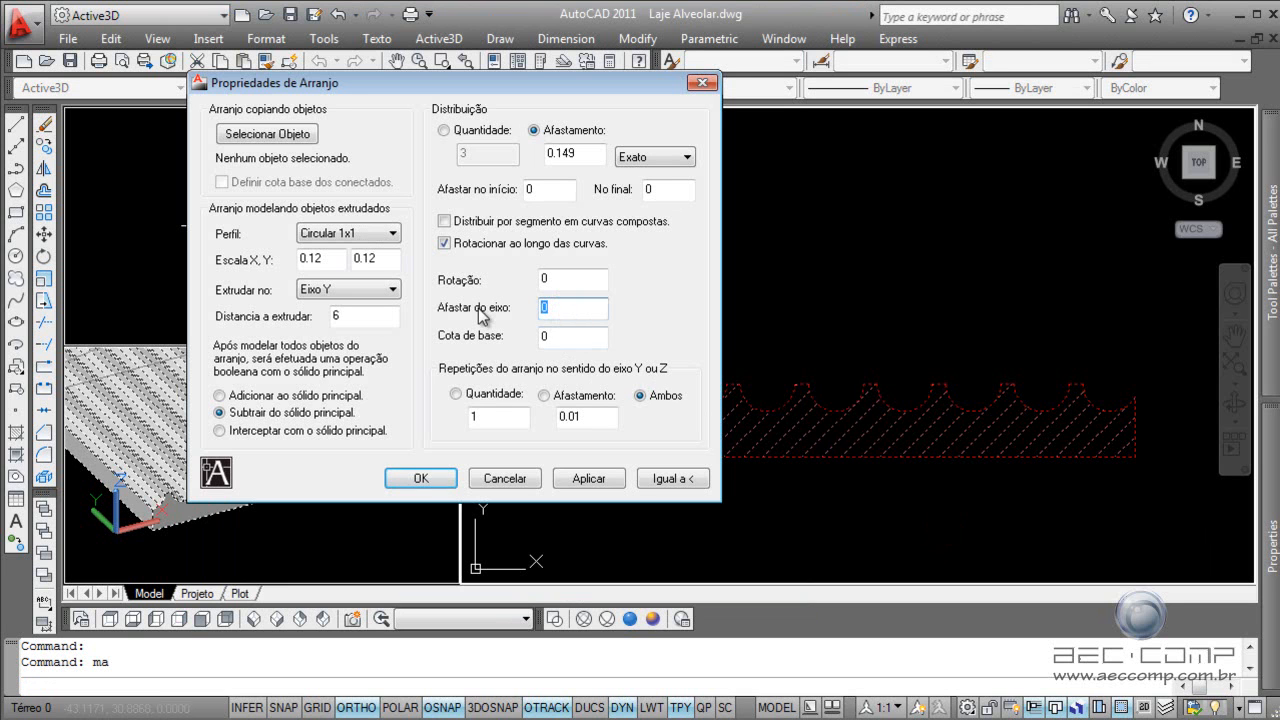
pyautogui.doubleClick(582, 337)
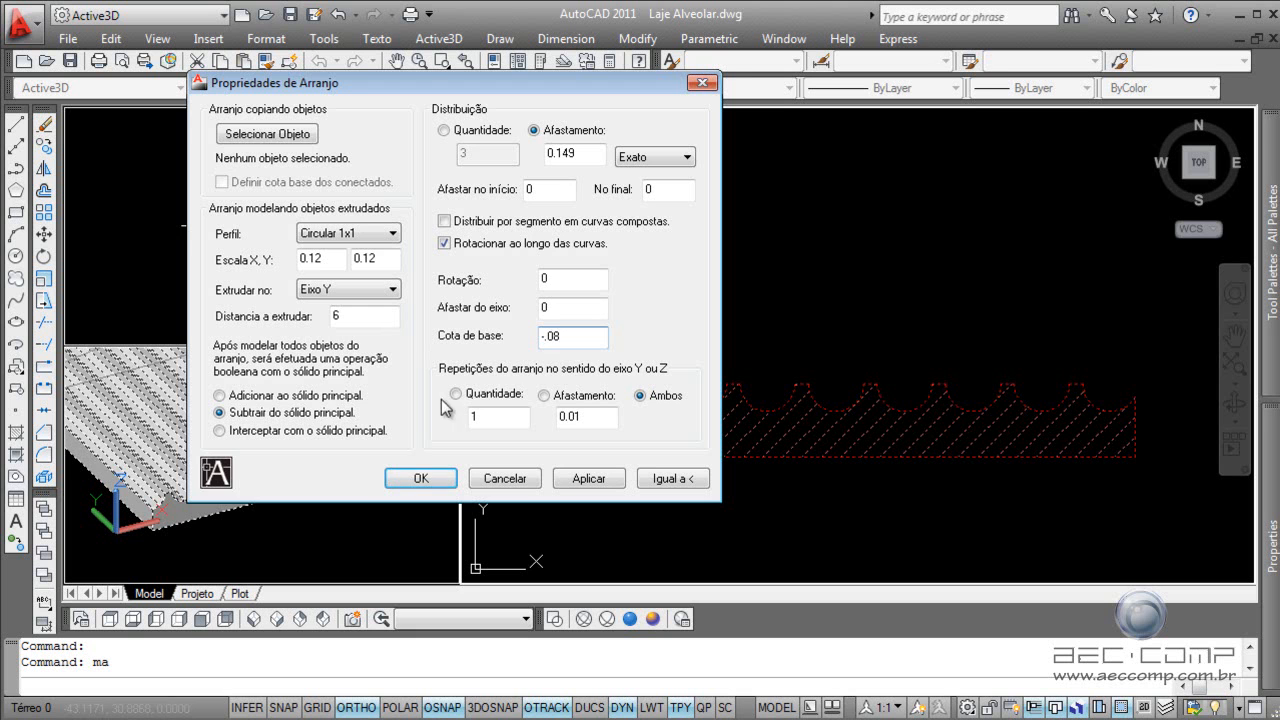
pyautogui.click(581, 479)
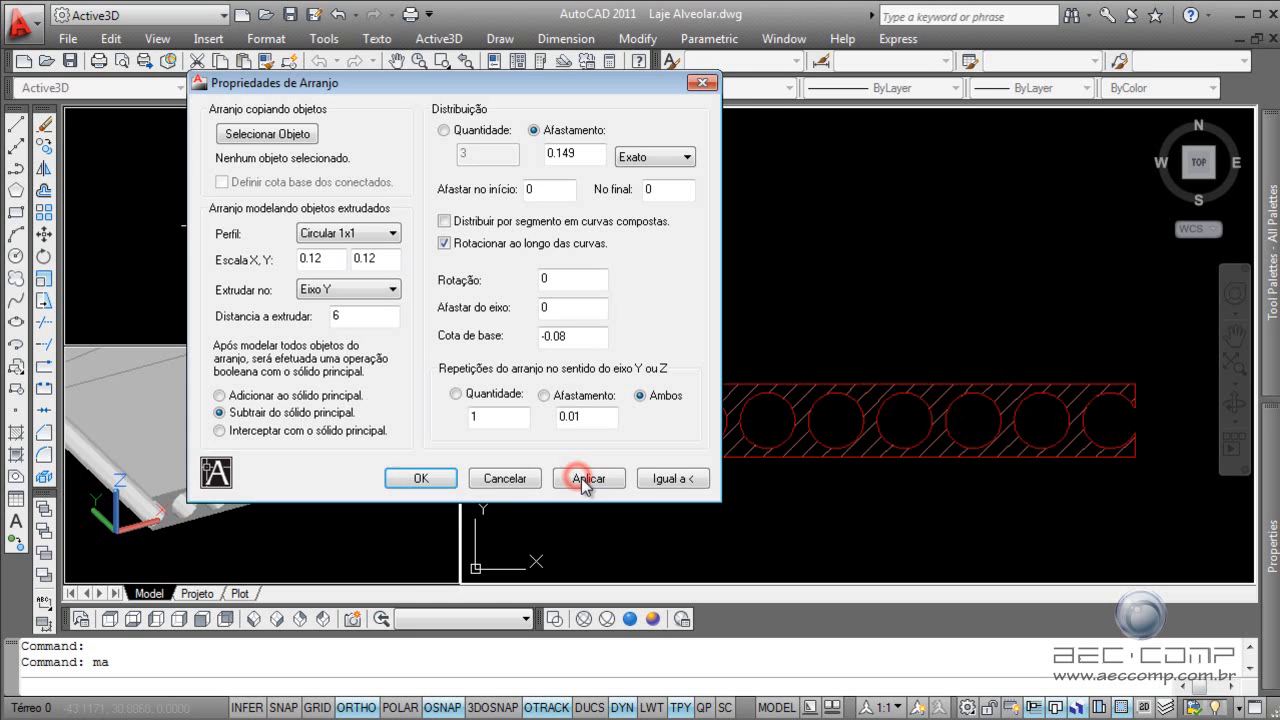
pyautogui.click(425, 478)
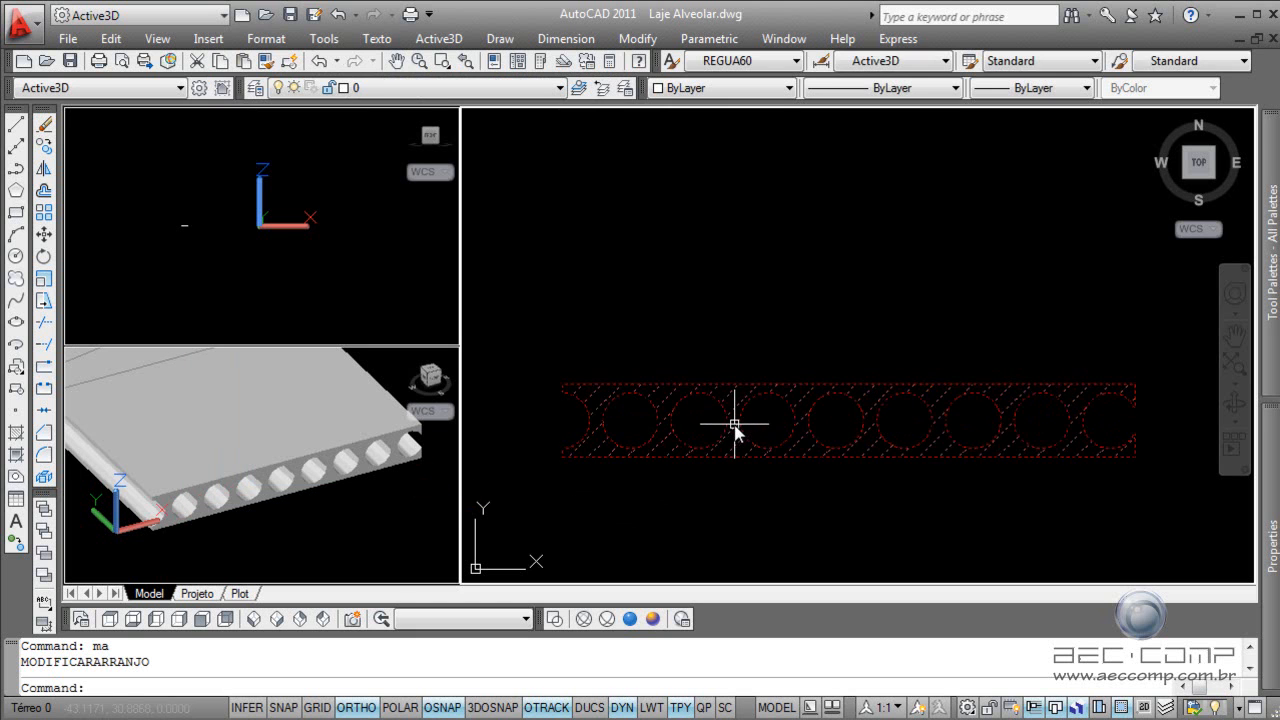
# Step: Measure the concrete cover above and below one circular hole in the section view with DIST
pyautogui.press('Return')
pyautogui.scroll(5, 640, 392)
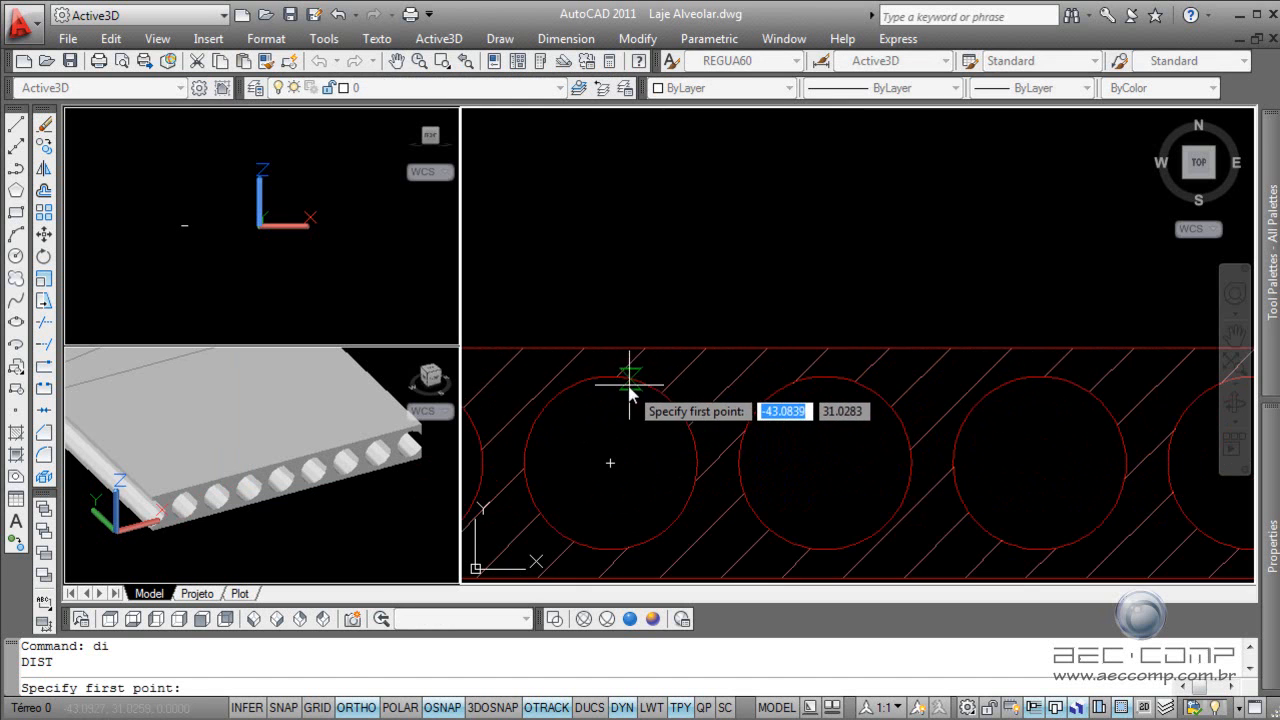
pyautogui.click(612, 369)
pyautogui.click(609, 325)
pyautogui.scroll(-3, 609, 325)
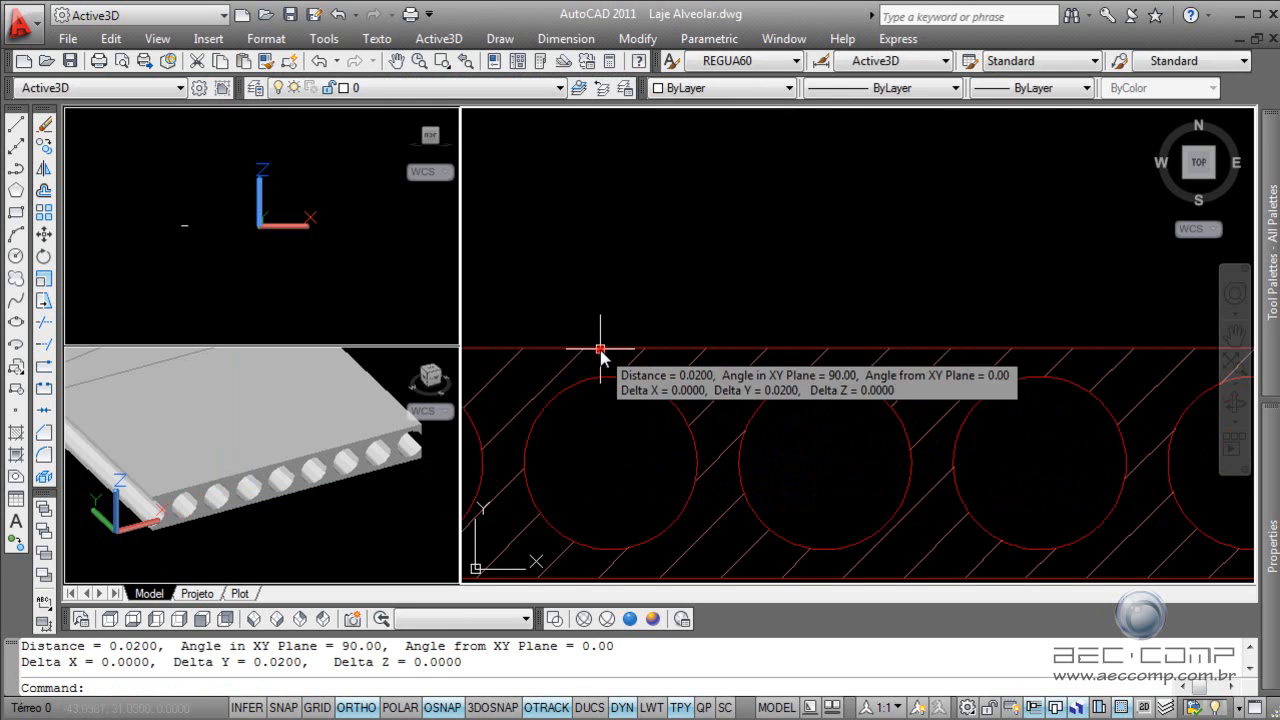
pyautogui.click(610, 437)
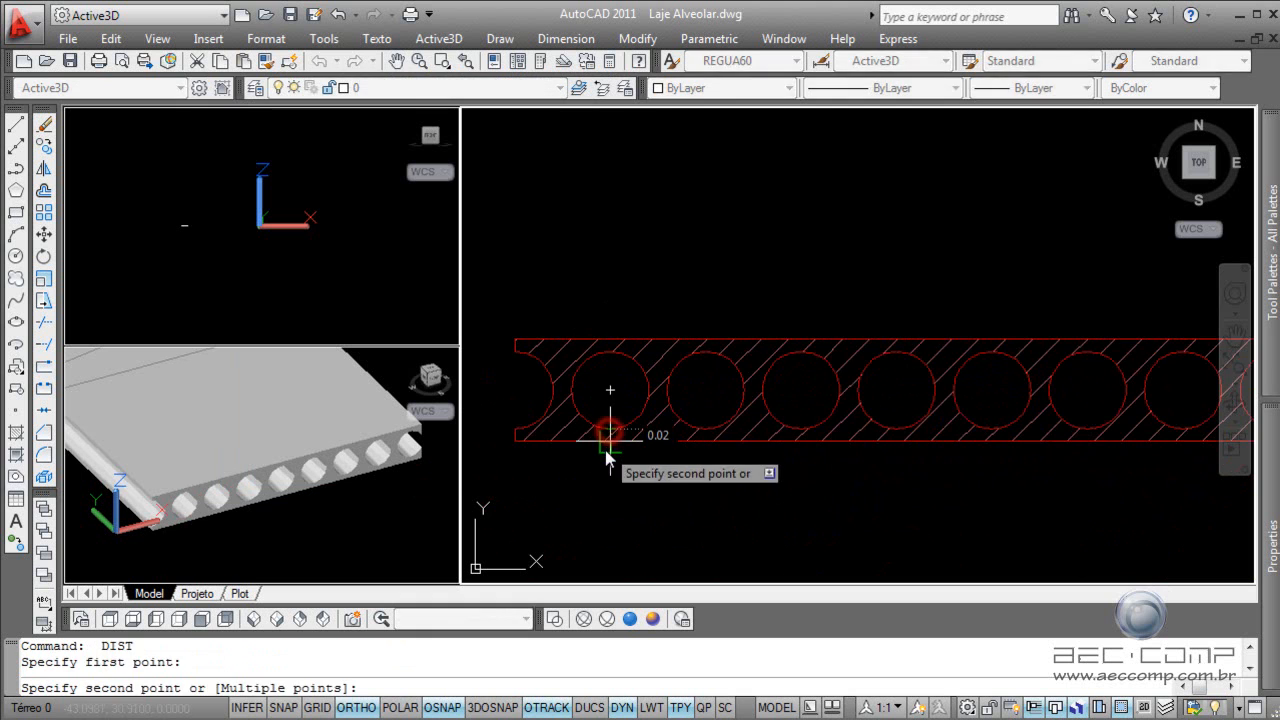
pyautogui.click(608, 440)
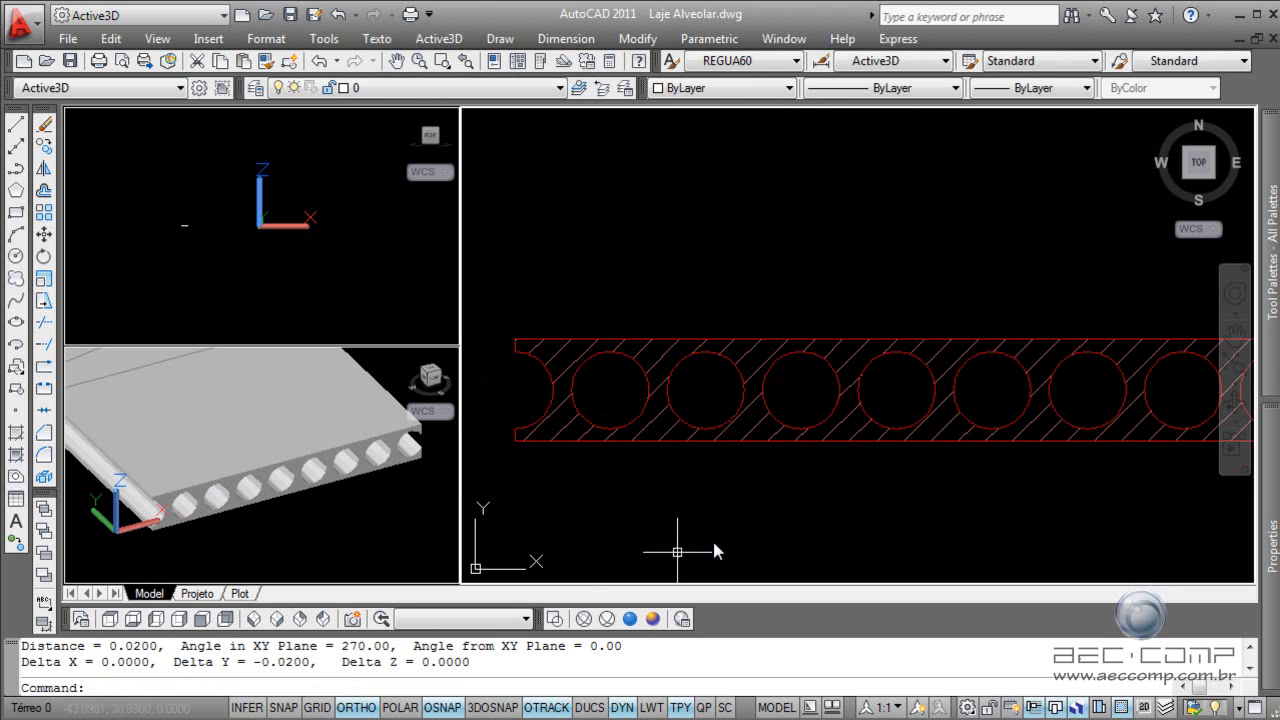
# Step: Consult the dimensions image for the distance between the end holes and the slab's side edges, then return to the drawing
pyautogui.scroll(-3, 710, 418)
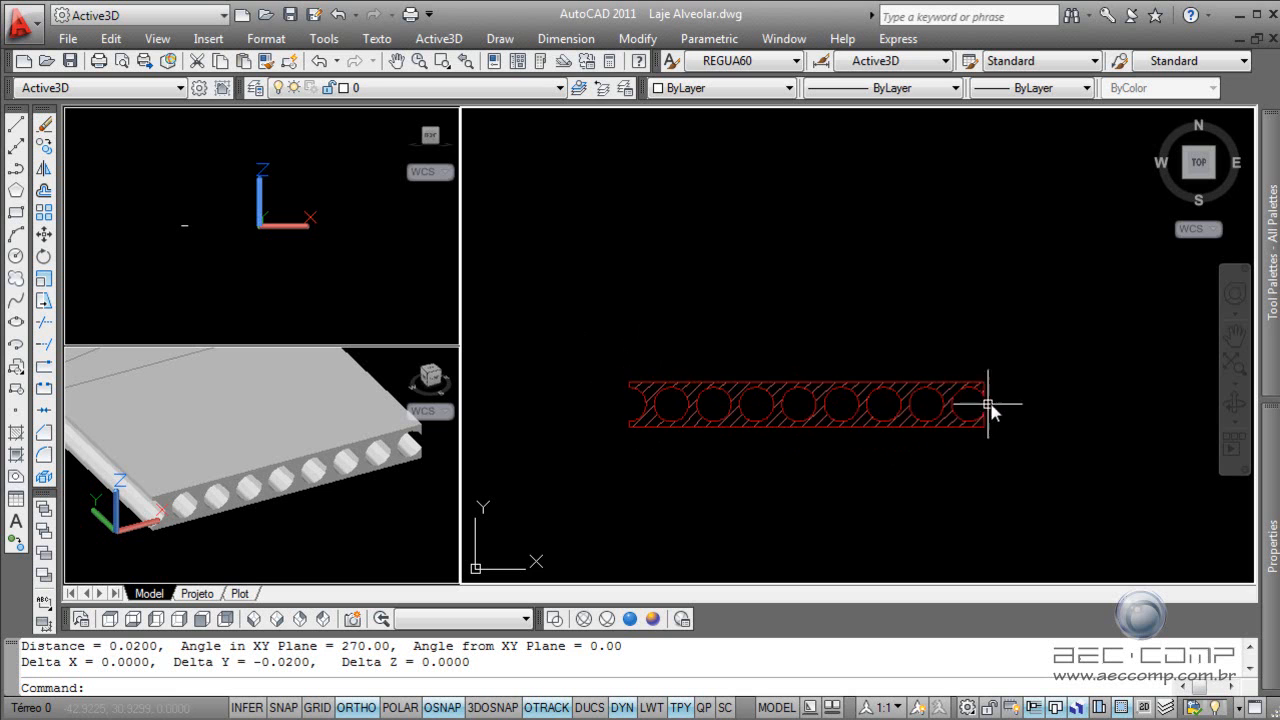
pyautogui.hotkey('alt', 'Tab')
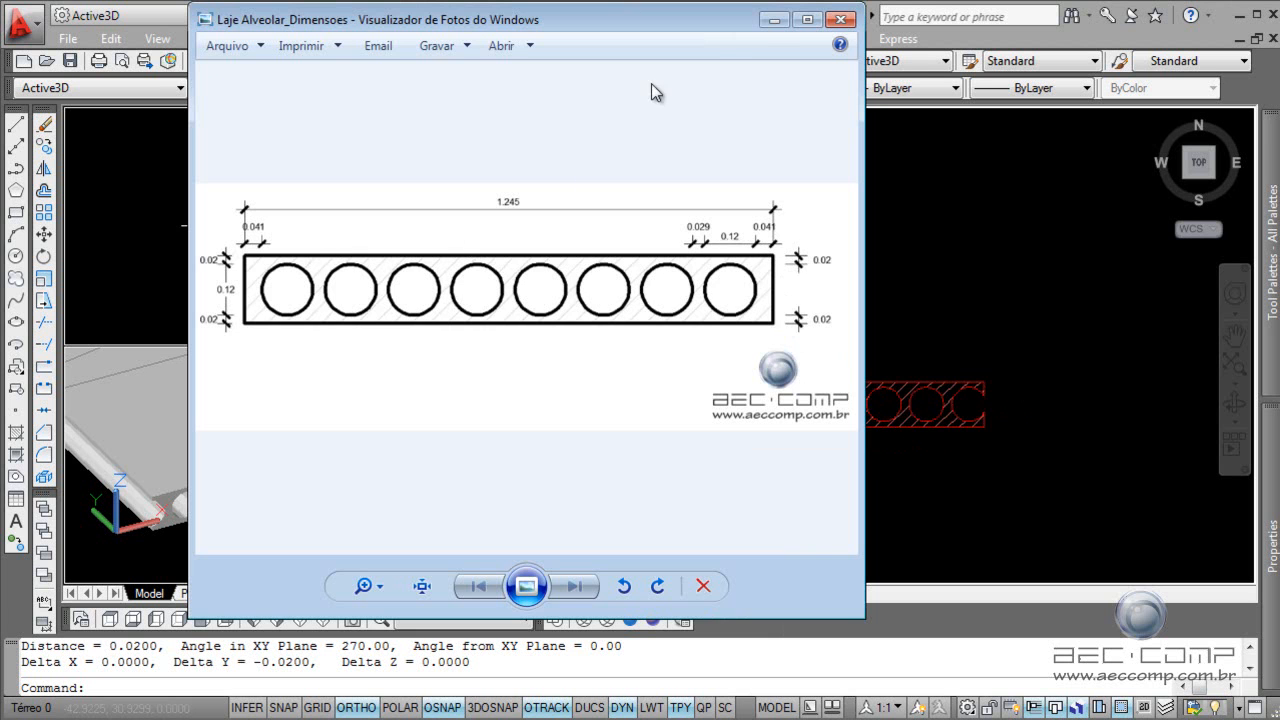
pyautogui.click(765, 20)
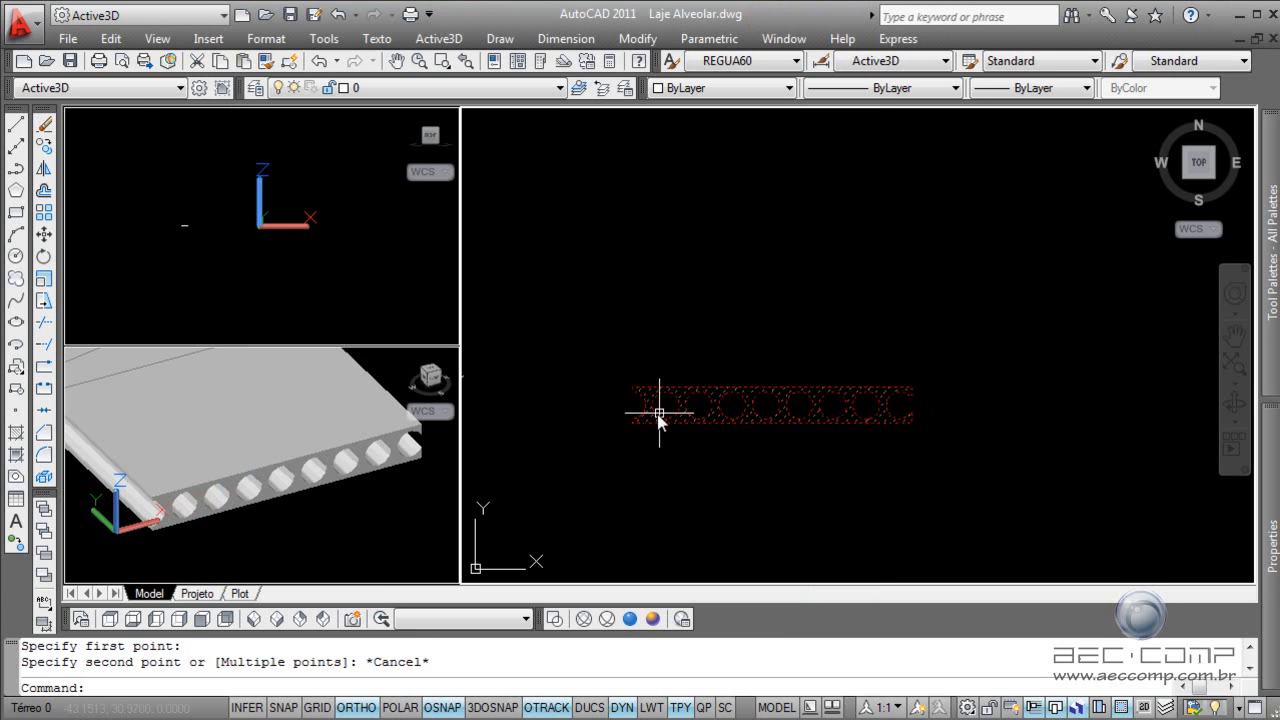
# Step: Measure the half hole at the slab's left end from the side edge to its outermost point with DIST
pyautogui.scroll(6, 640, 405)
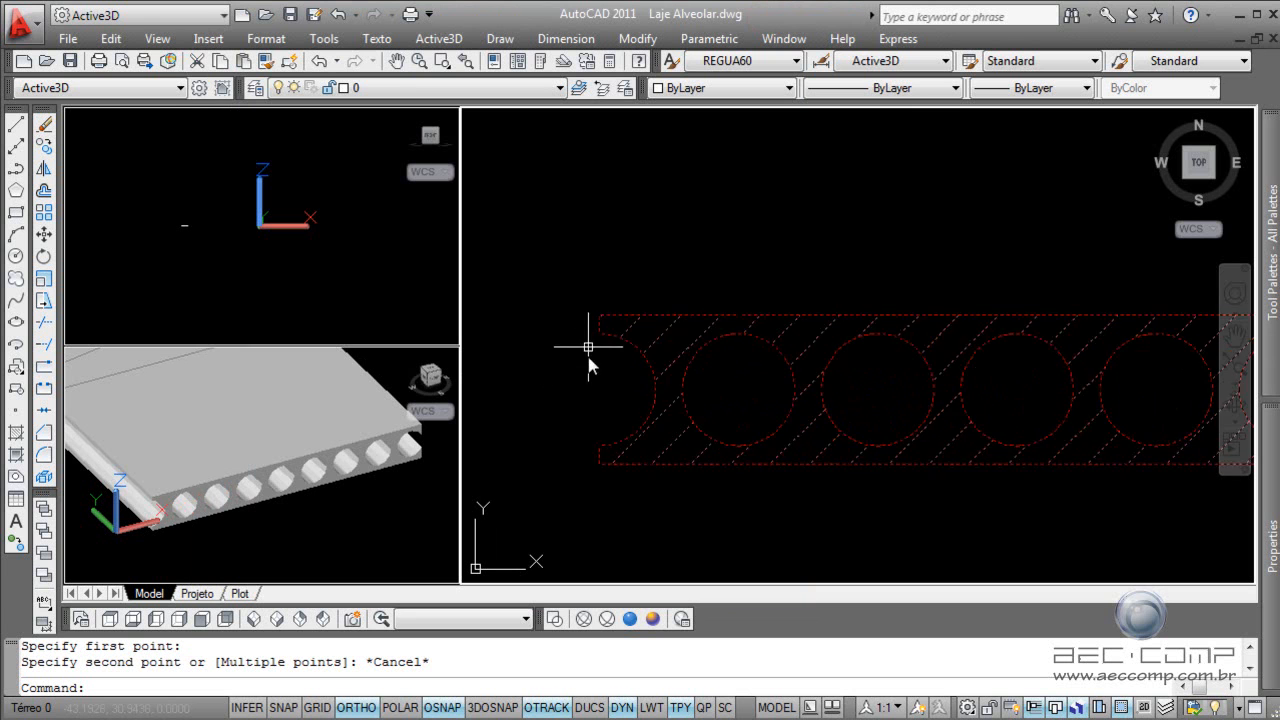
pyautogui.write('i')
pyautogui.press('Return')
pyautogui.click(599, 389)
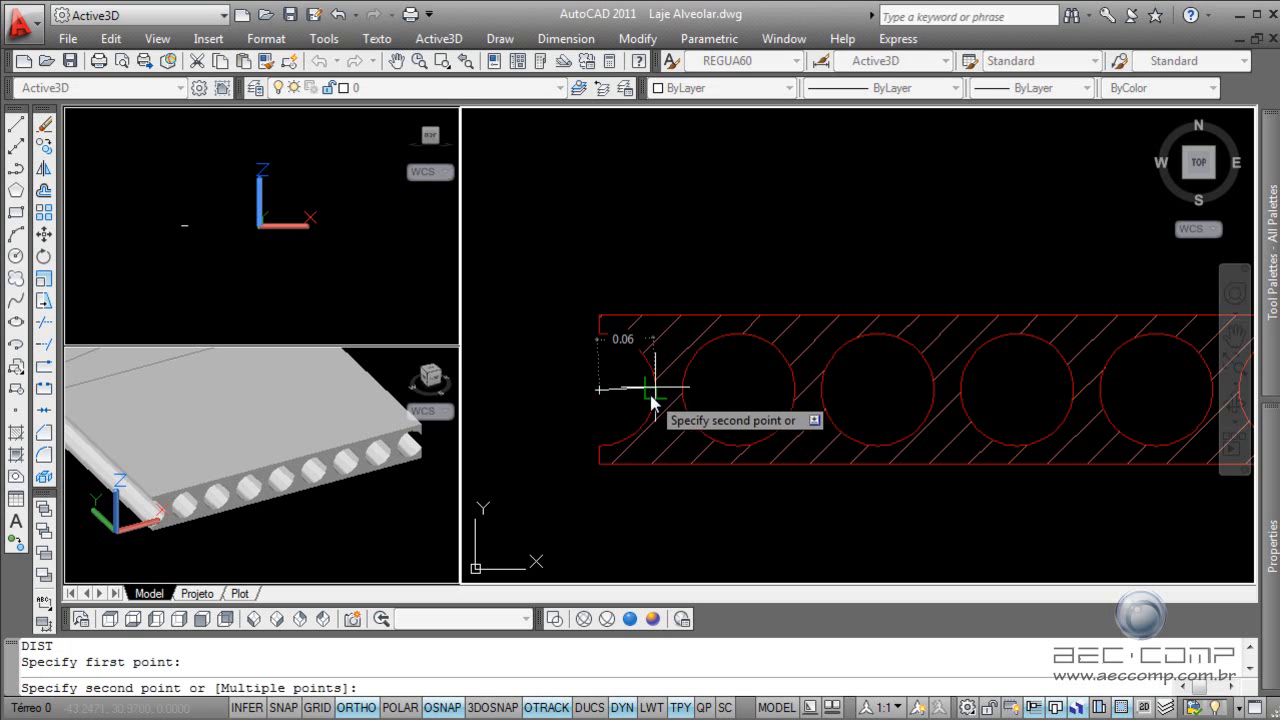
pyautogui.scroll(3, 644, 392)
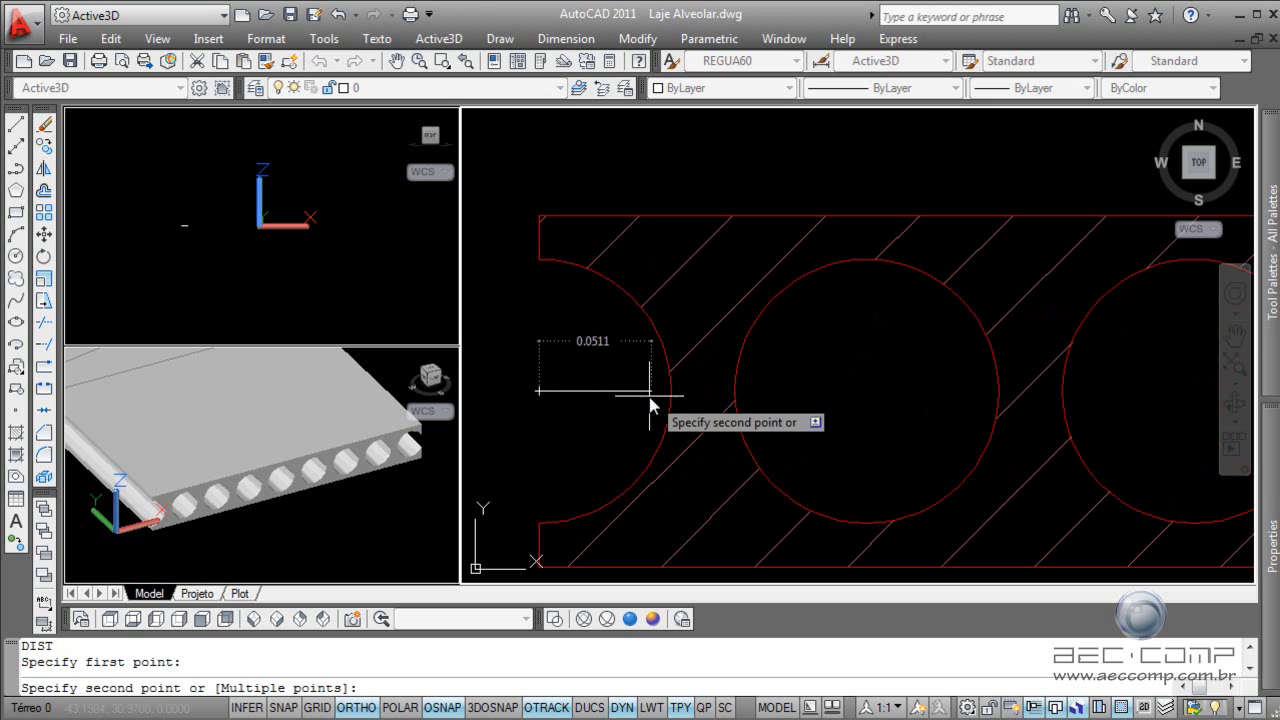
pyautogui.click(667, 389)
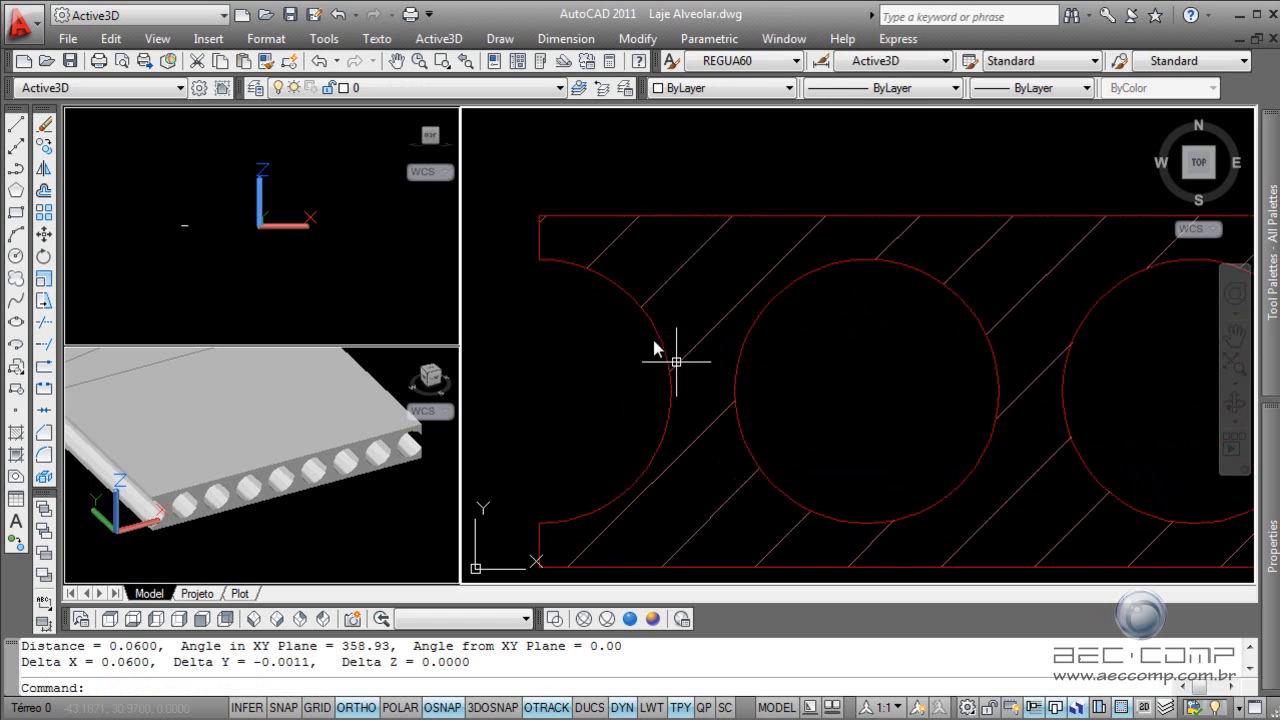
# Step: Set the slab array's Afastar no início to 0.06 and apply the change
pyautogui.scroll(-3, 629, 367)
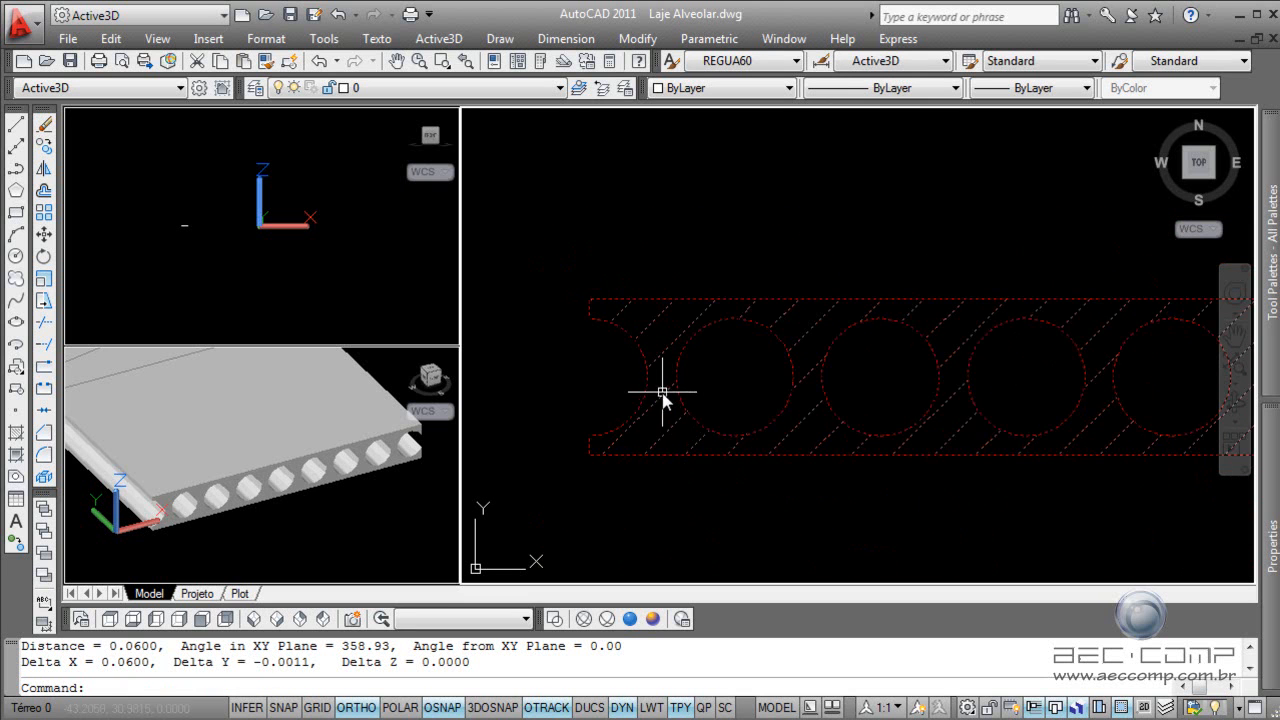
pyautogui.click(662, 433)
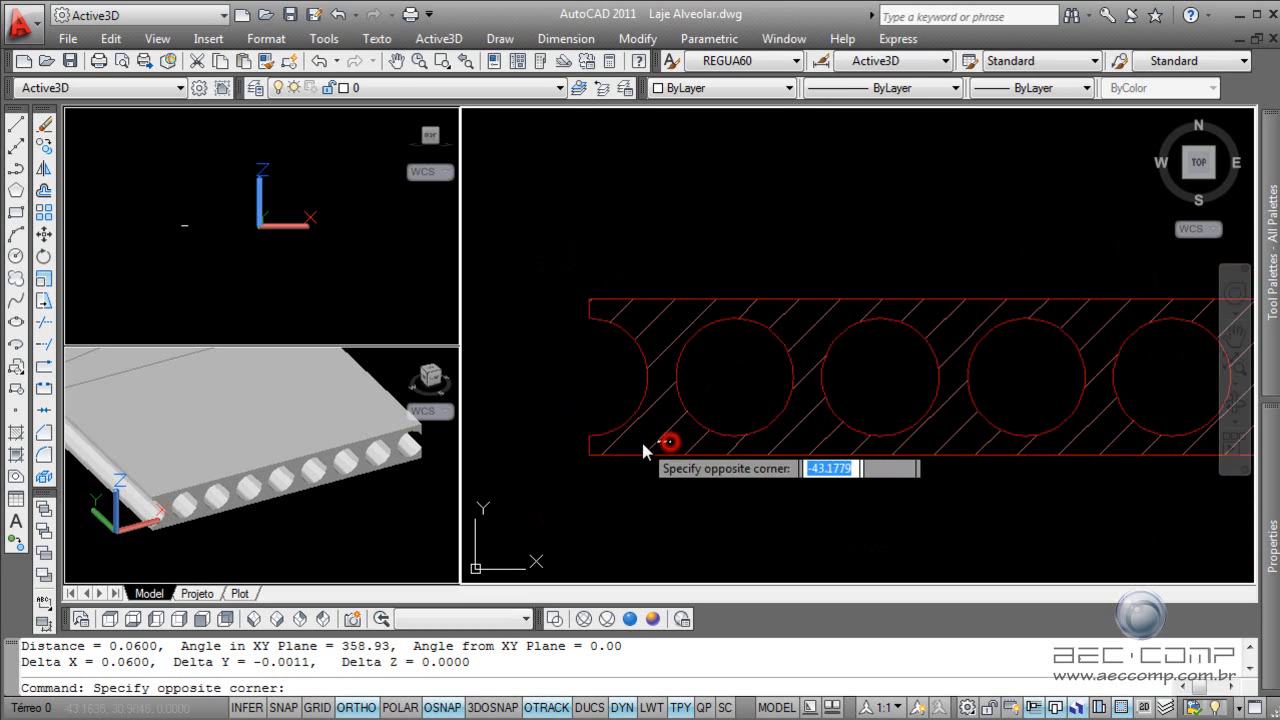
pyautogui.click(642, 445)
pyautogui.write('ma')
pyautogui.press('Return')
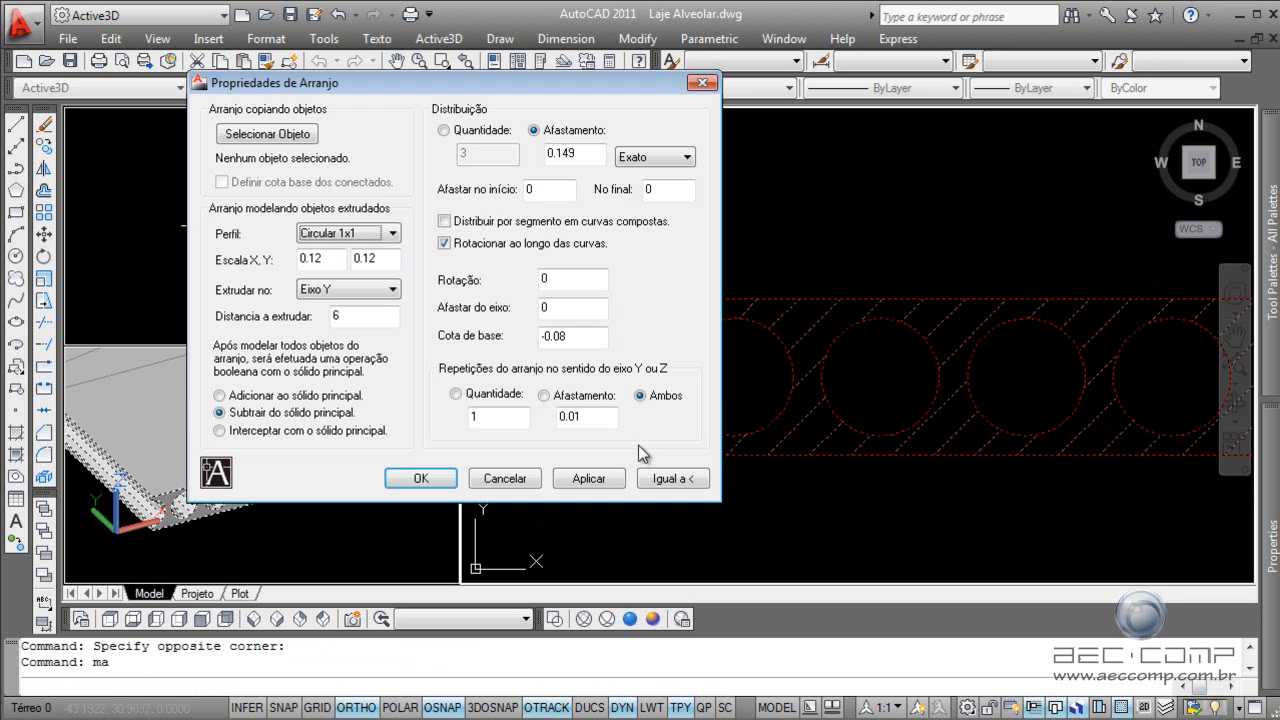
pyautogui.click(550, 186)
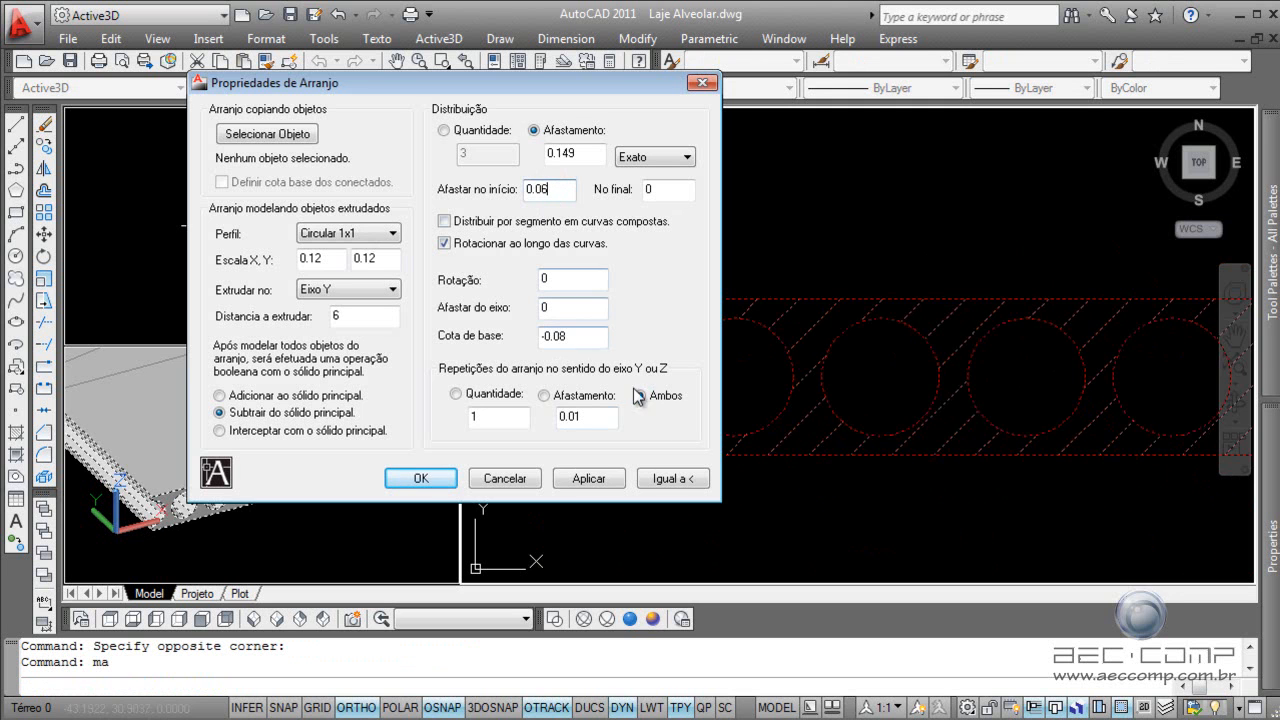
pyautogui.click(585, 479)
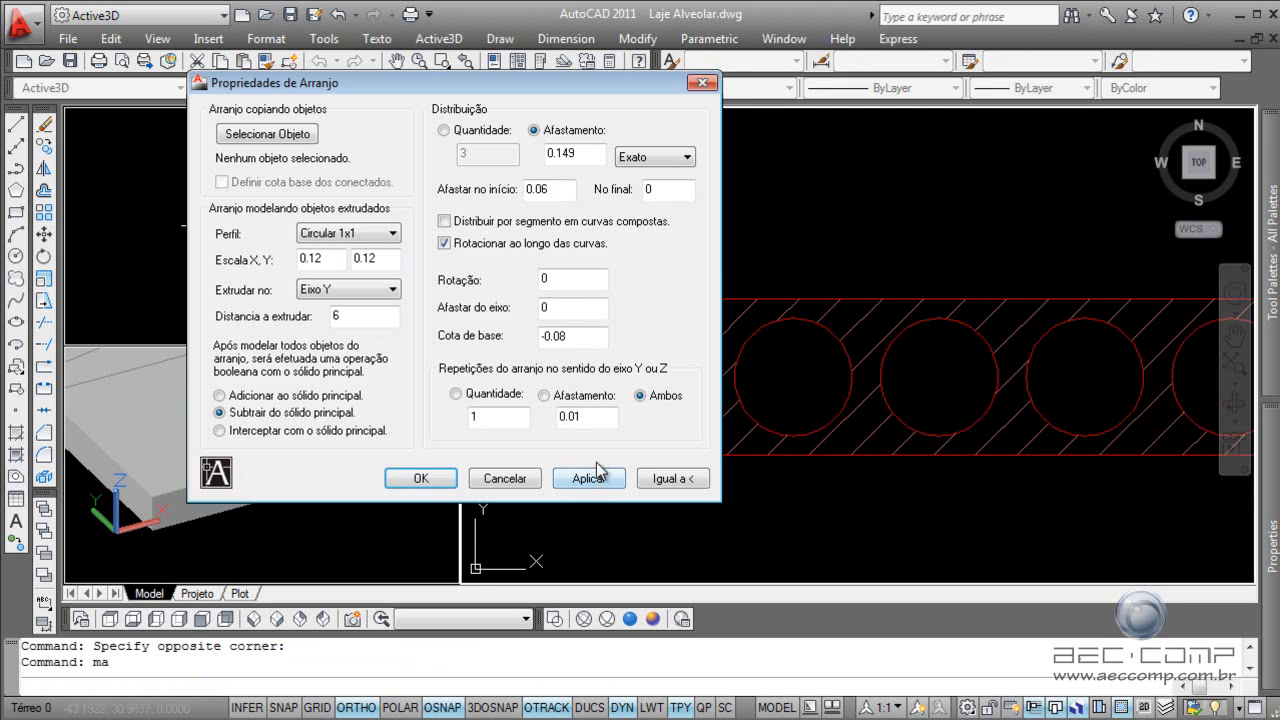
pyautogui.click(424, 476)
# Step: Examine how the first hole sits against the slab's left edge in the section view
pyautogui.scroll(1, 659, 345)
pyautogui.scroll(1, 659, 345)
pyautogui.moveTo(589, 371); pyautogui.dragTo(740, 380, button='middle')
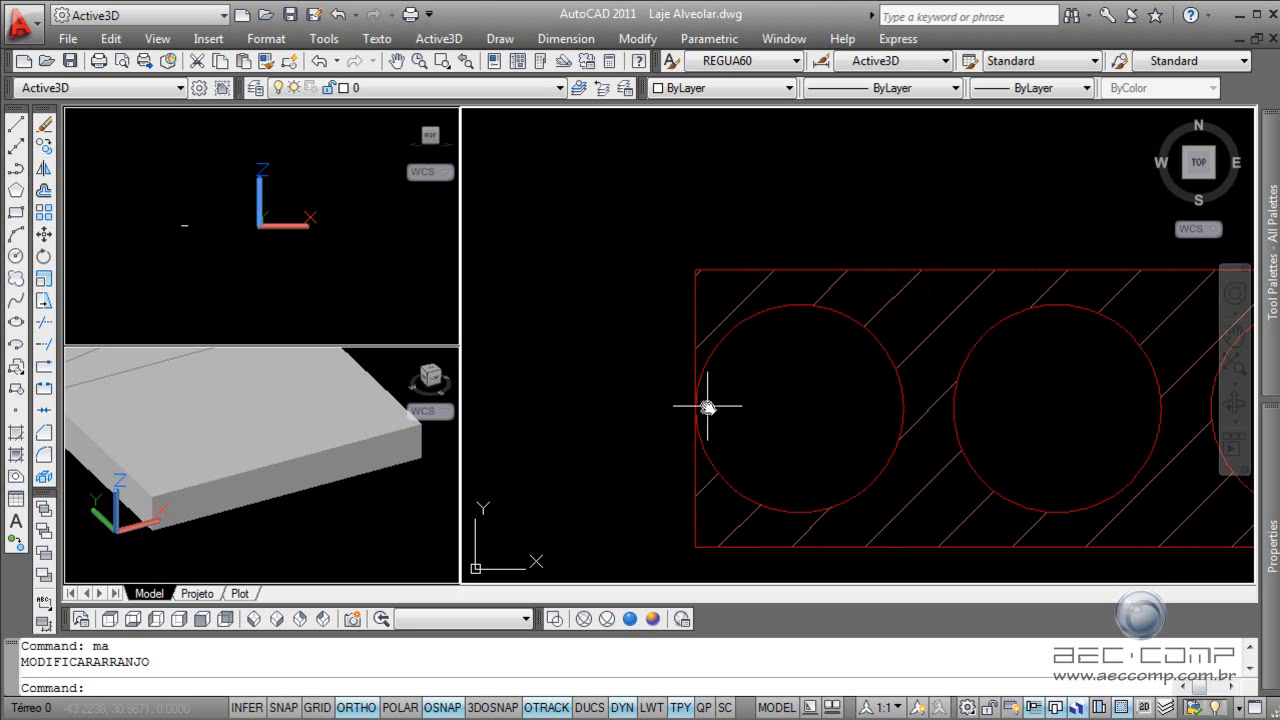
pyautogui.scroll(-2, 779, 376)
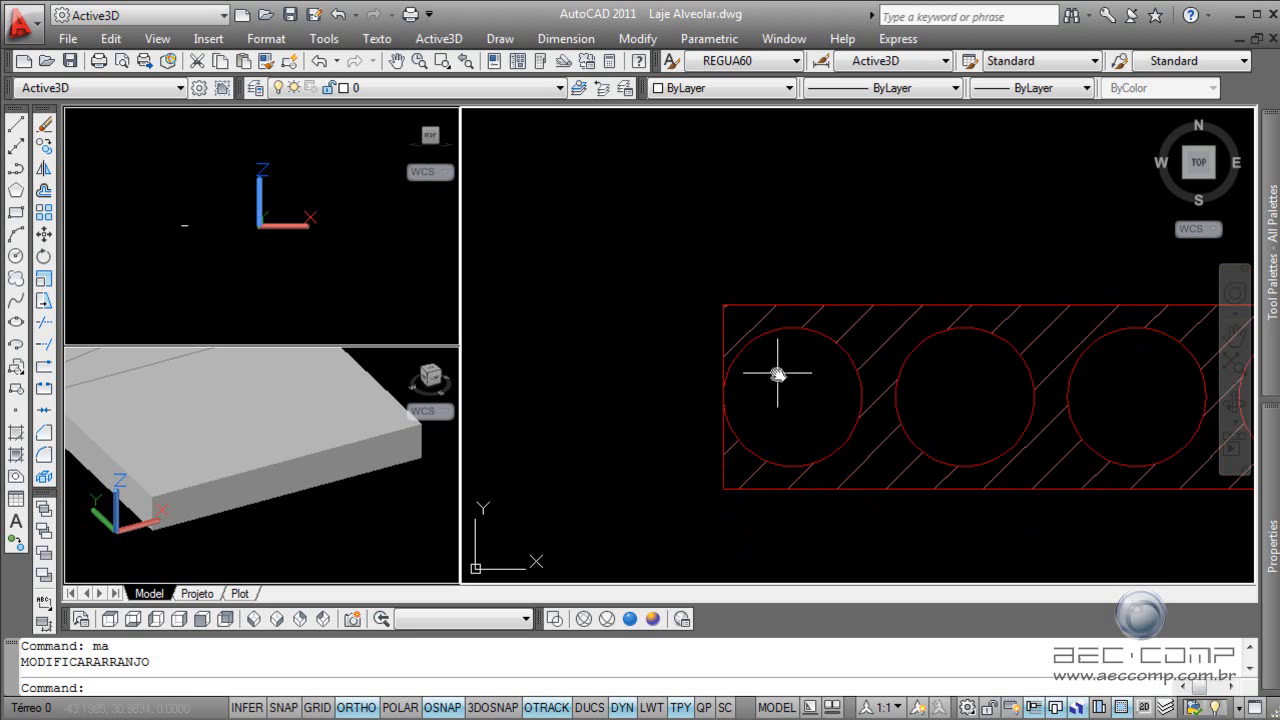
pyautogui.scroll(3, 722, 400)
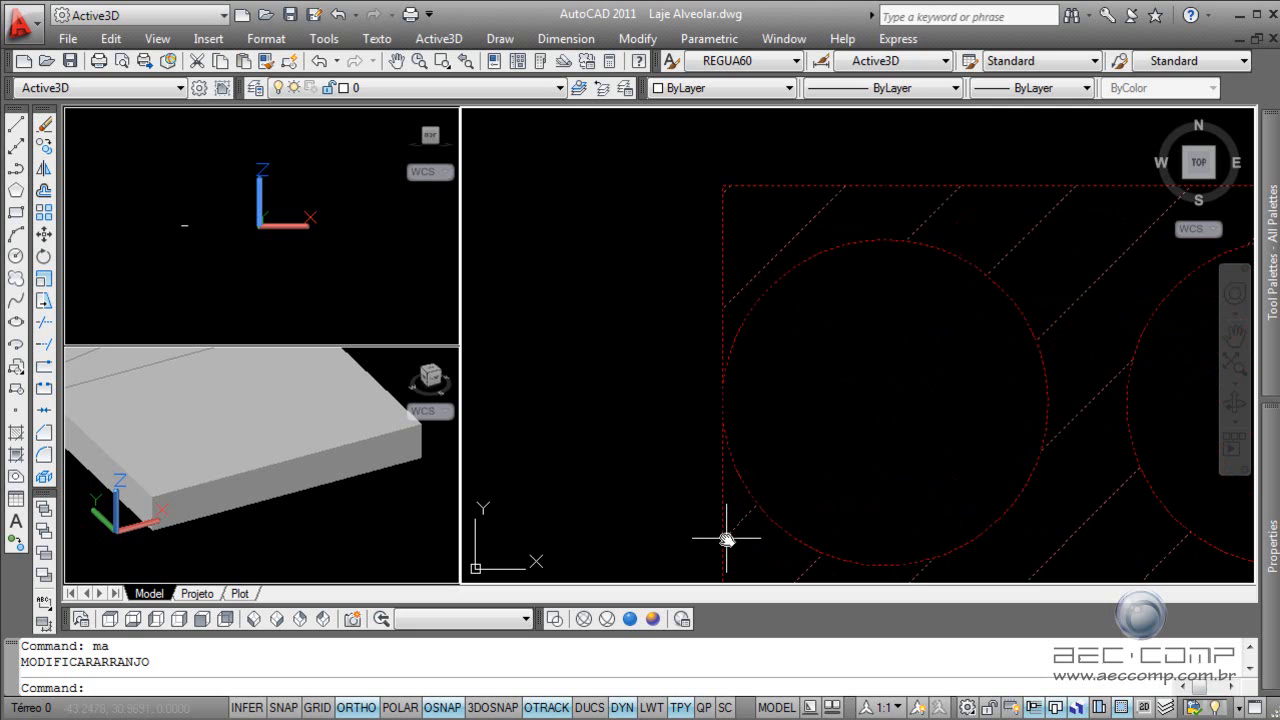
pyautogui.scroll(-8, 716, 380)
# Step: Measure the distance from the last hole to the slab's right edge in the section view with DIST
pyautogui.scroll(2, 880, 355)
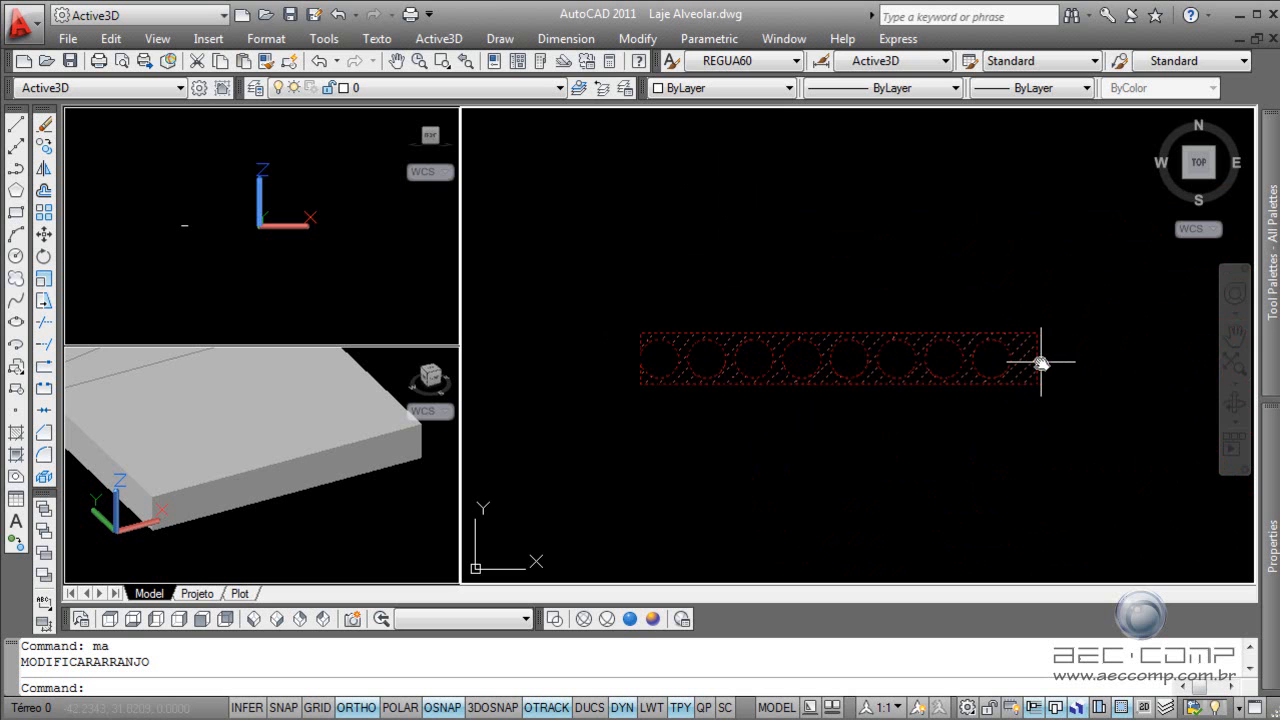
pyautogui.scroll(5, 1050, 368)
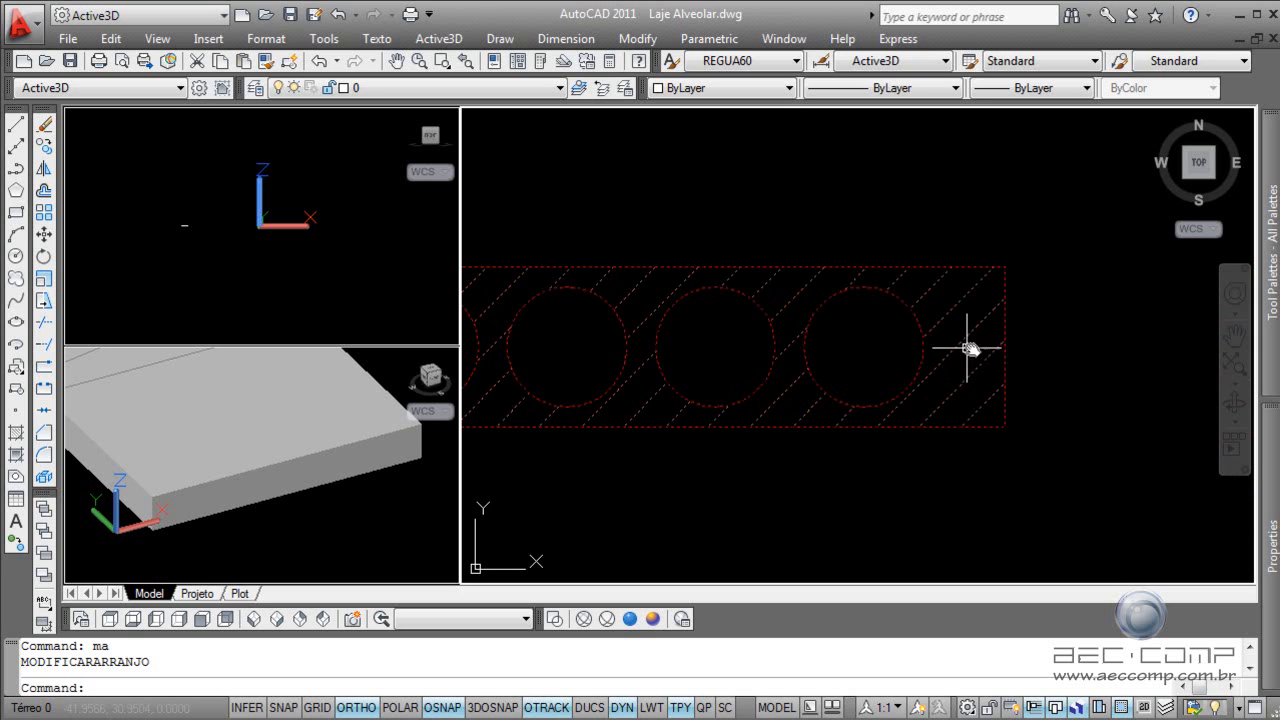
pyautogui.write('i')
pyautogui.press('Return')
pyautogui.click(923, 347)
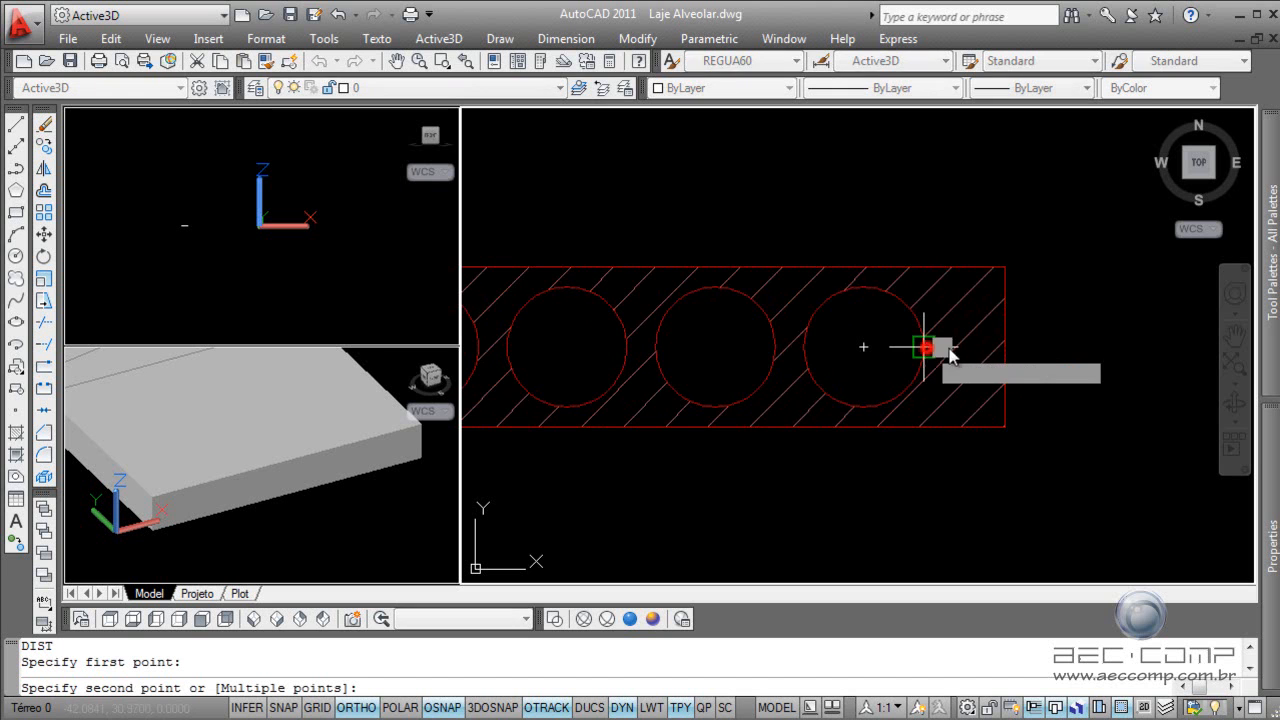
pyautogui.click(1005, 350)
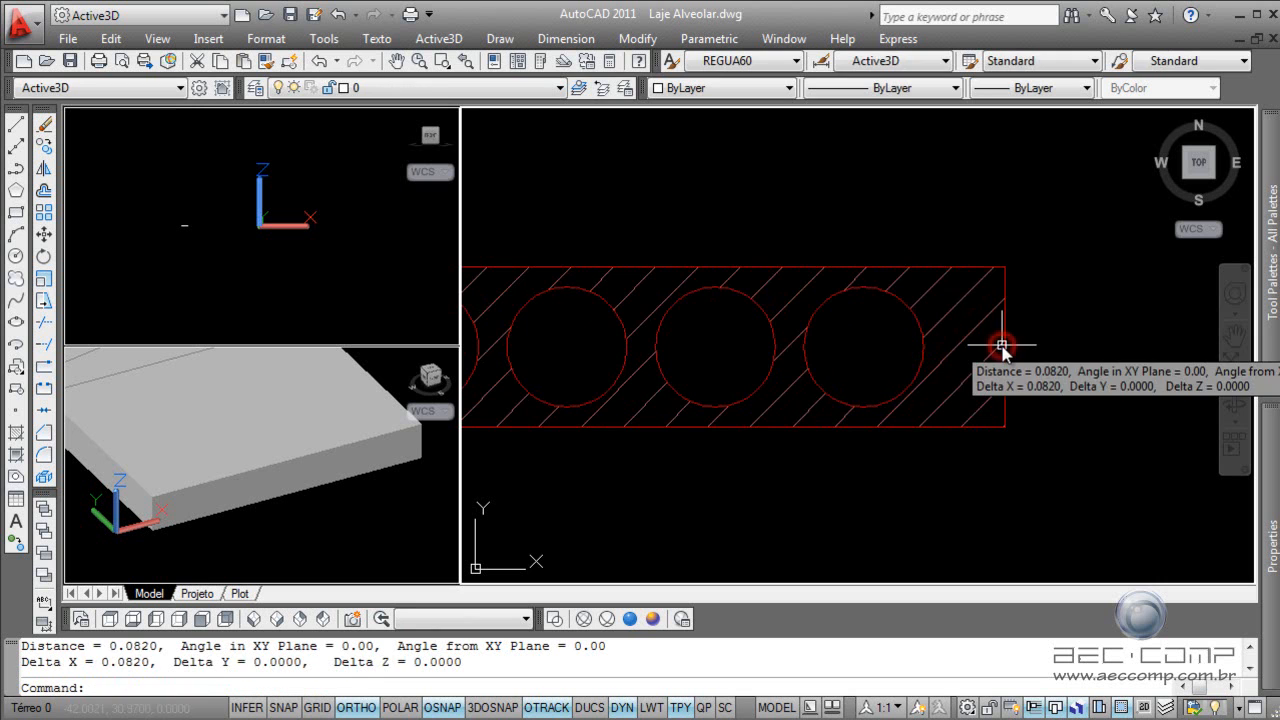
pyautogui.scroll(-1, 975, 345)
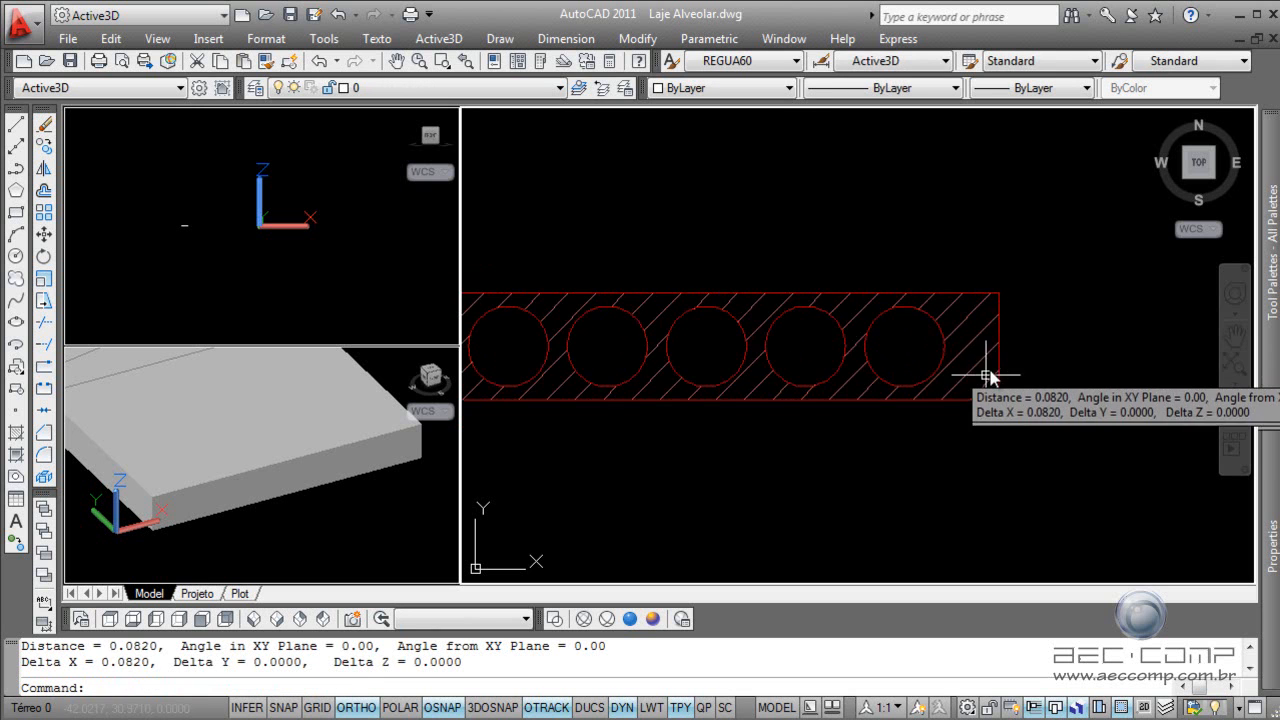
pyautogui.scroll(-1, 985, 345)
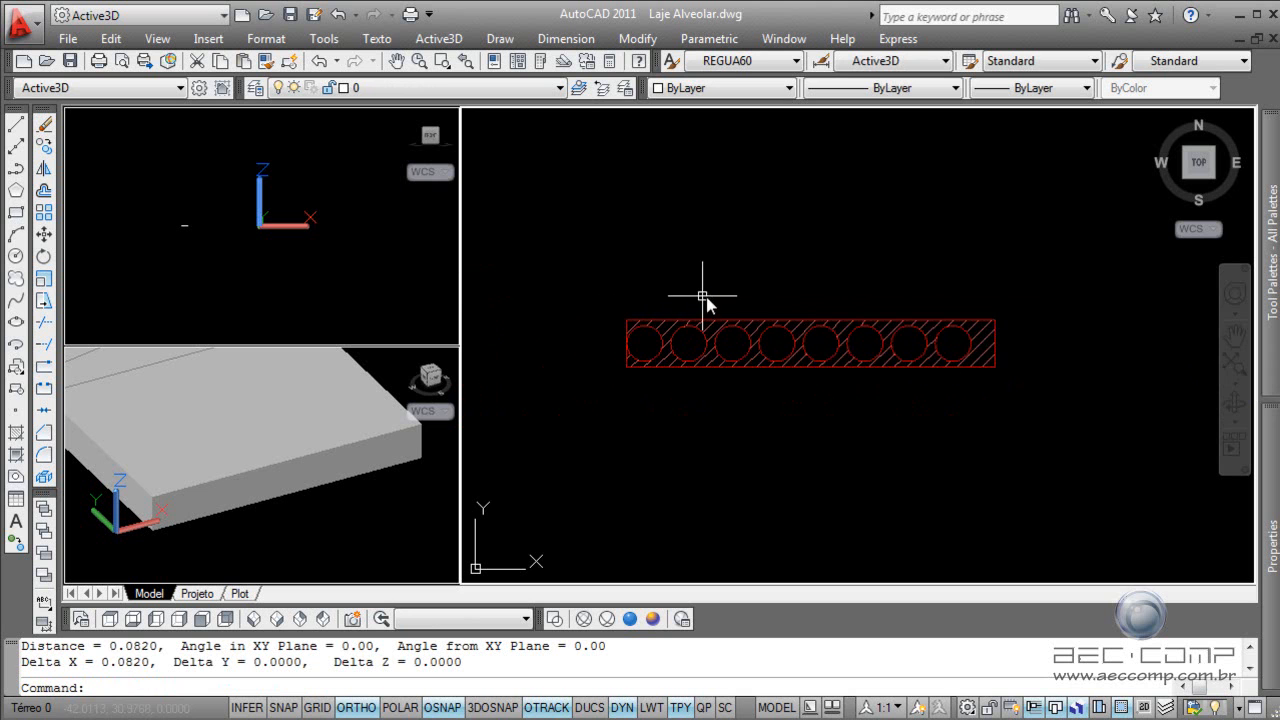
# Step: Set the slab array's Afastar no início to 0.101 and confirm the array properties
pyautogui.click(872, 330)
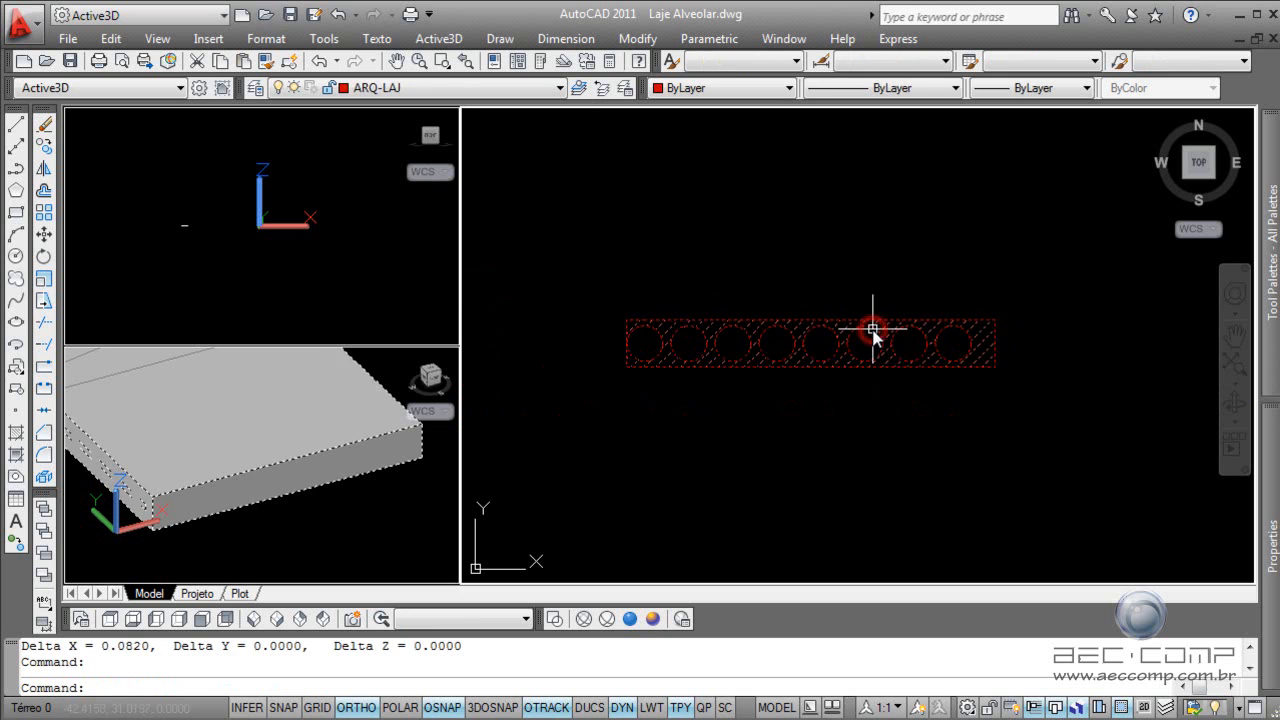
pyautogui.press('Return')
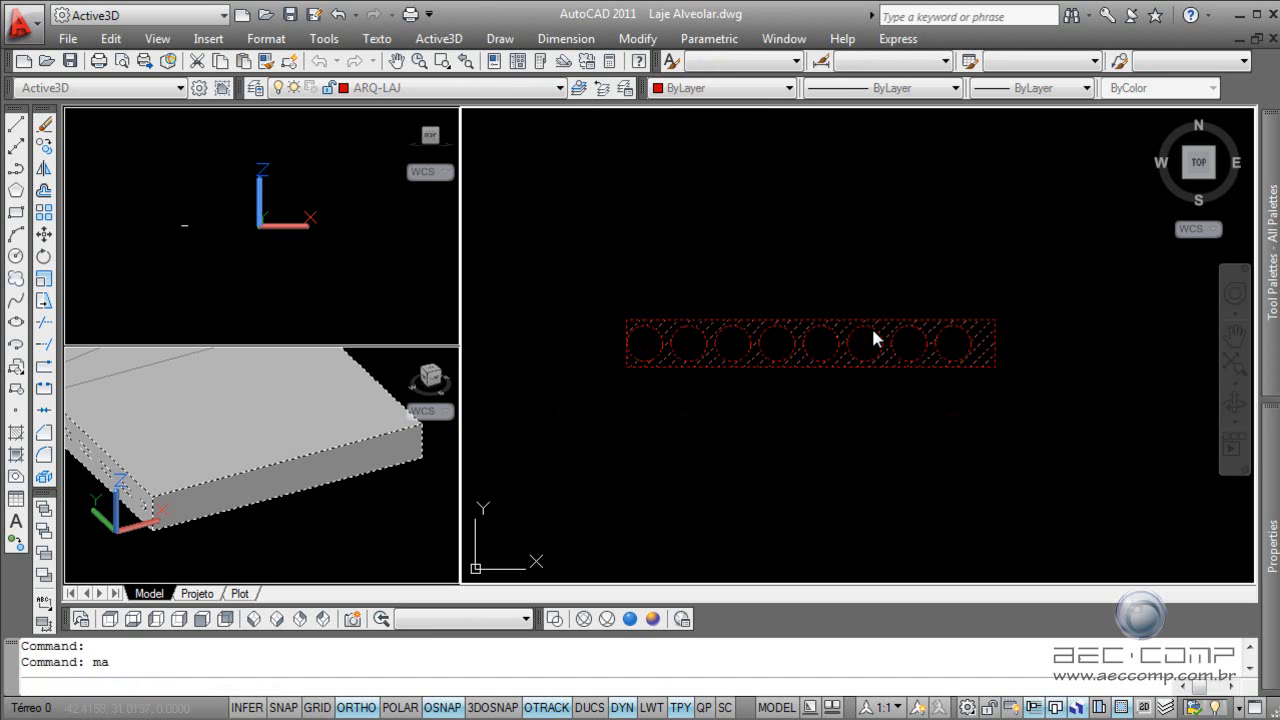
pyautogui.click(558, 190)
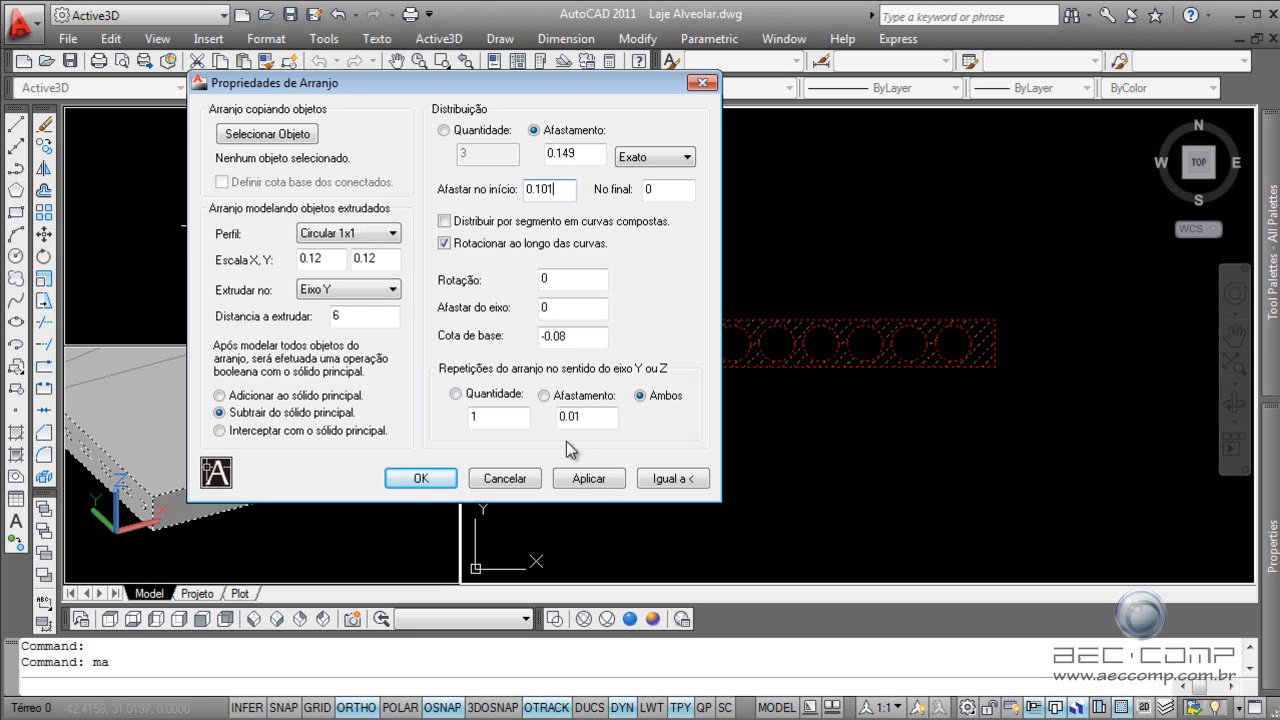
pyautogui.click(420, 478)
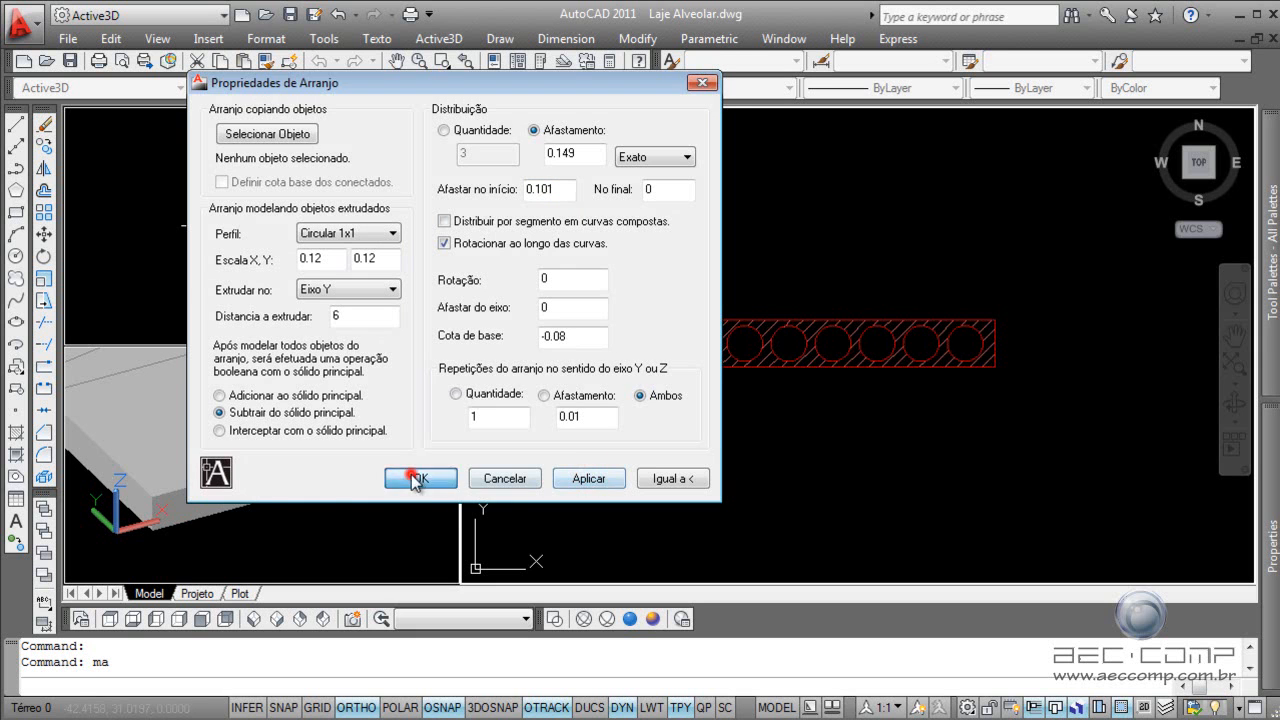
# Step: Measure the distance from the first hole to the slab's left edge in the section view with DIST
pyautogui.scroll(3, 655, 344)
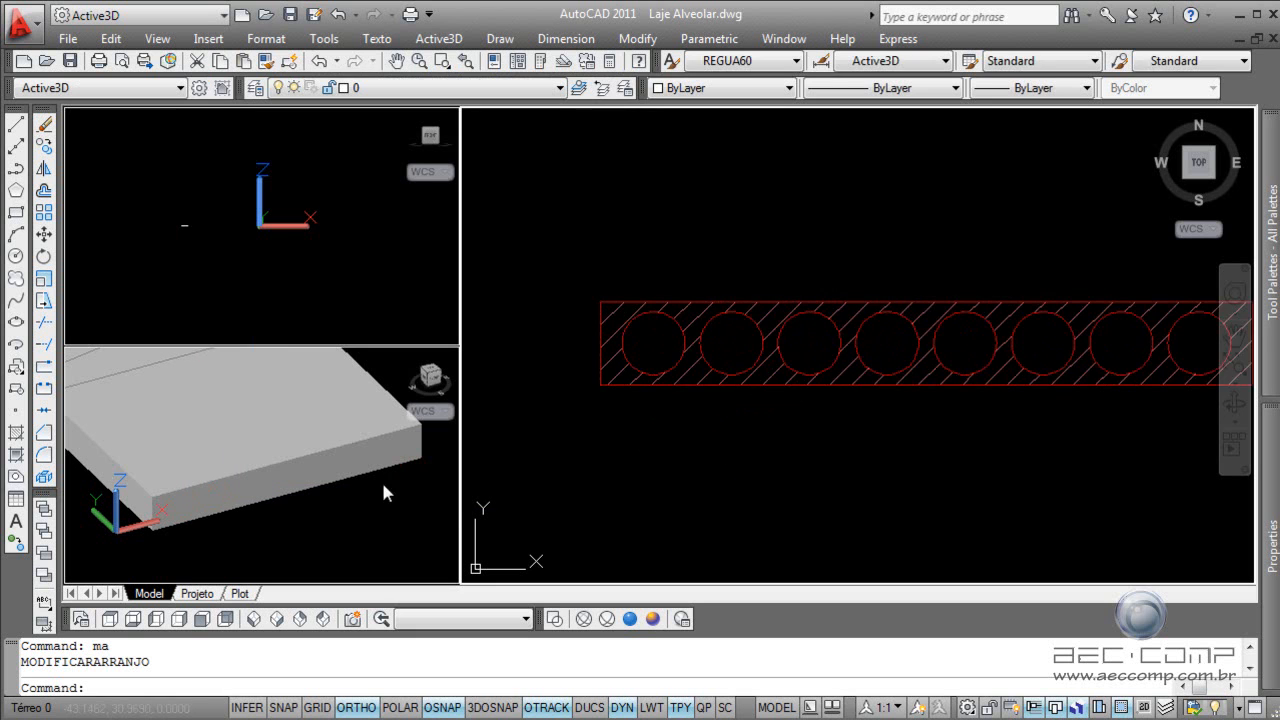
pyautogui.click(326, 488)
pyautogui.scroll(-3, 310, 487)
pyautogui.click(715, 344)
pyautogui.scroll(-3, 730, 355)
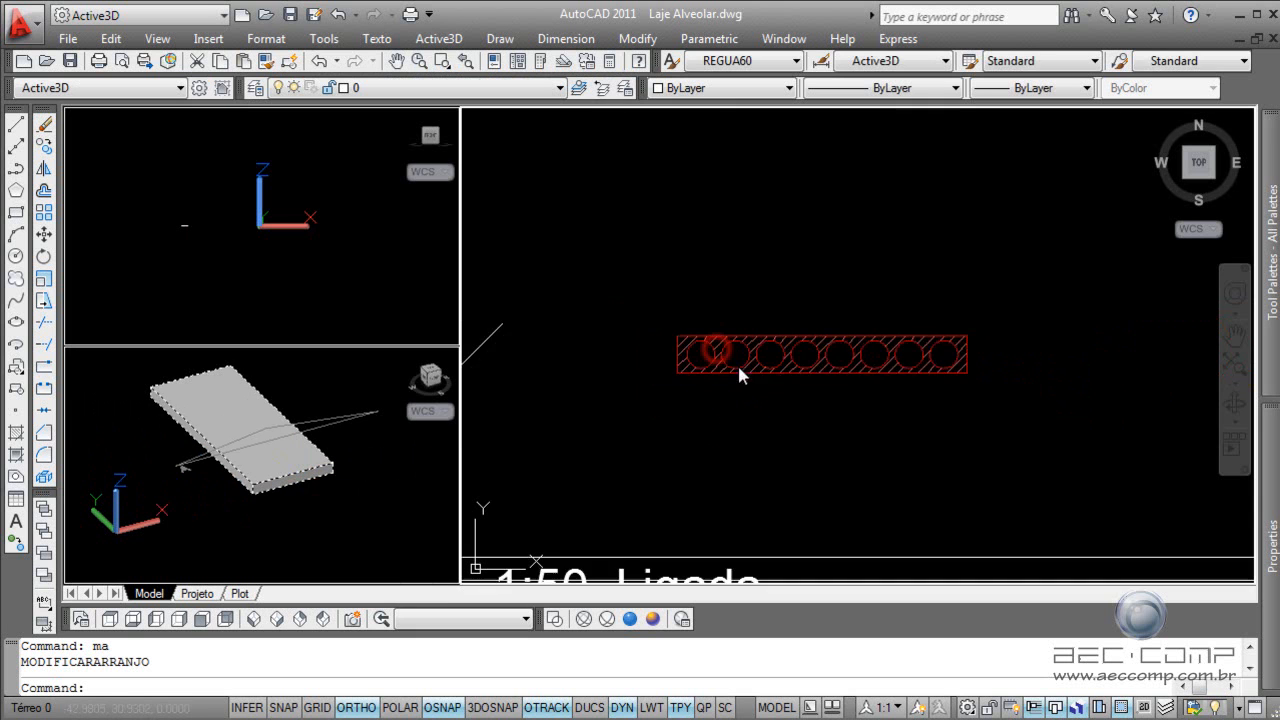
pyautogui.write('di')
pyautogui.press('Return')
pyautogui.scroll(5, 638, 375)
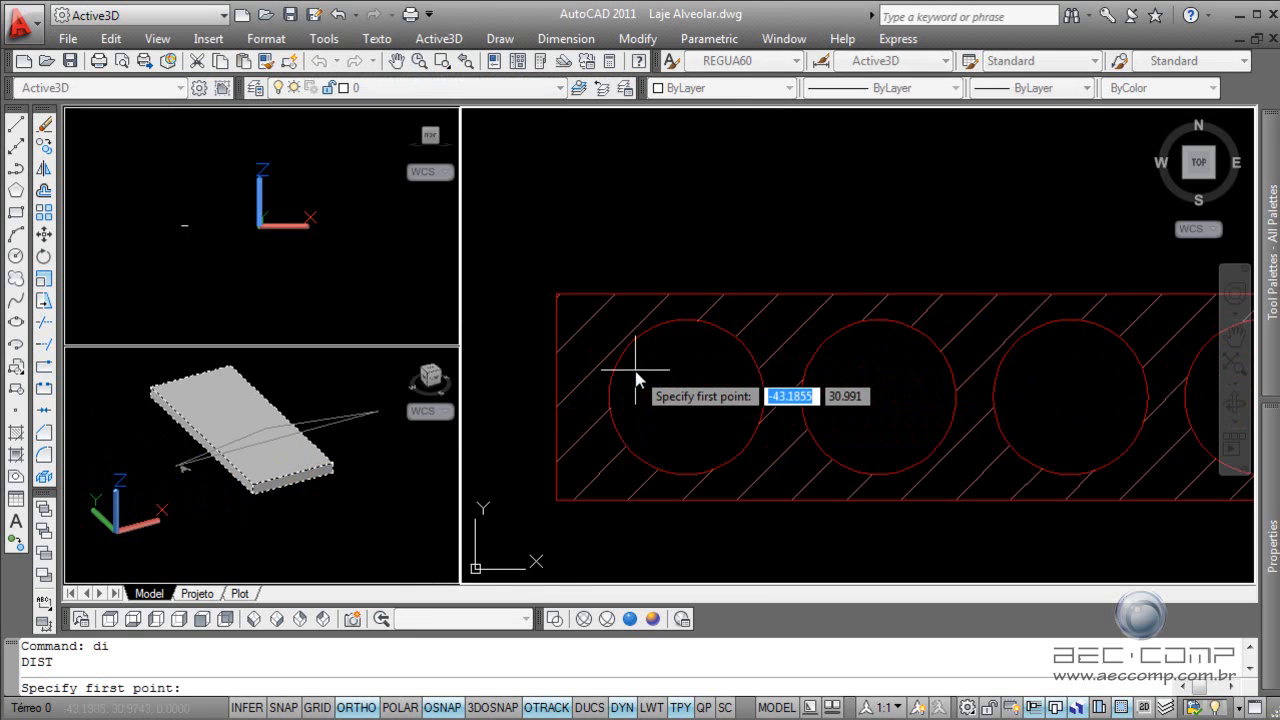
pyautogui.click(609, 397)
pyautogui.click(557, 408)
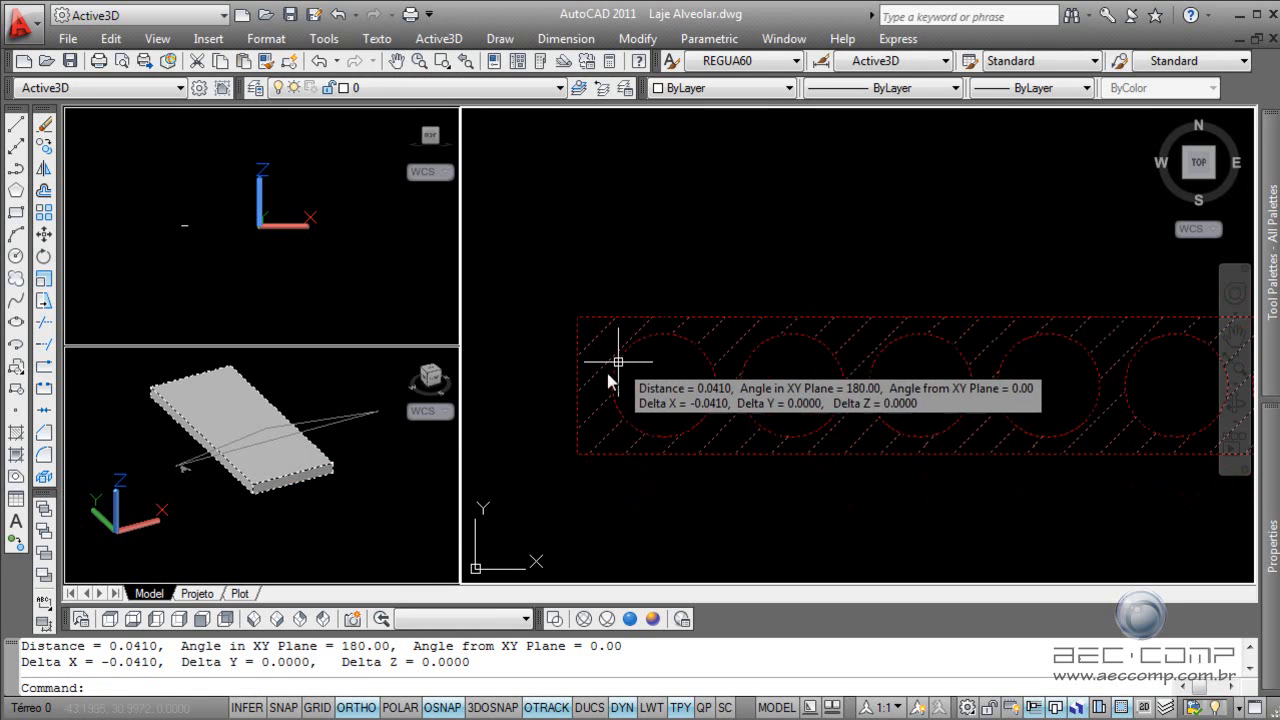
pyautogui.scroll(-2, 608, 362)
# Step: Modify the slab's array so the extruded cylinders are added to the main solid (Adicionar ao sólido principal)
pyautogui.click(297, 485)
pyautogui.keyDown('shift'); pyautogui.moveTo(278, 480); pyautogui.dragTo(237, 498, button='middle'); pyautogui.keyUp('shift')
pyautogui.click(254, 474)
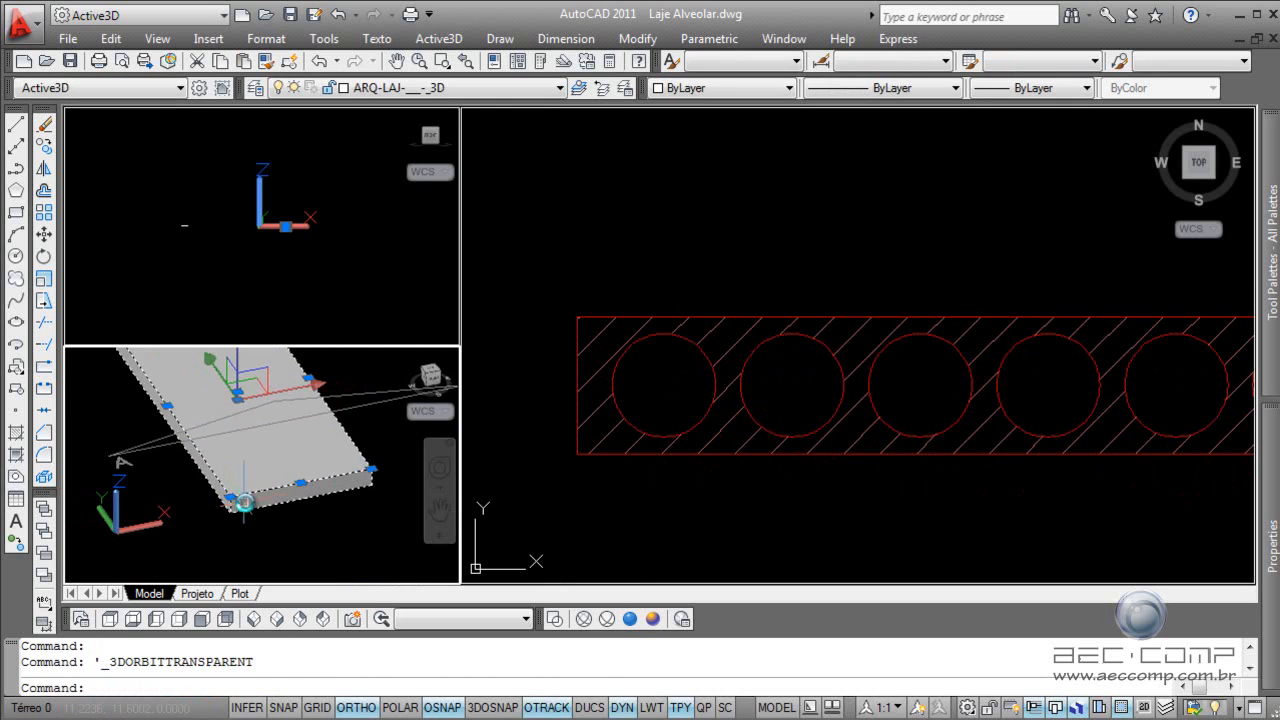
pyautogui.press('Escape')
pyautogui.press('Escape')
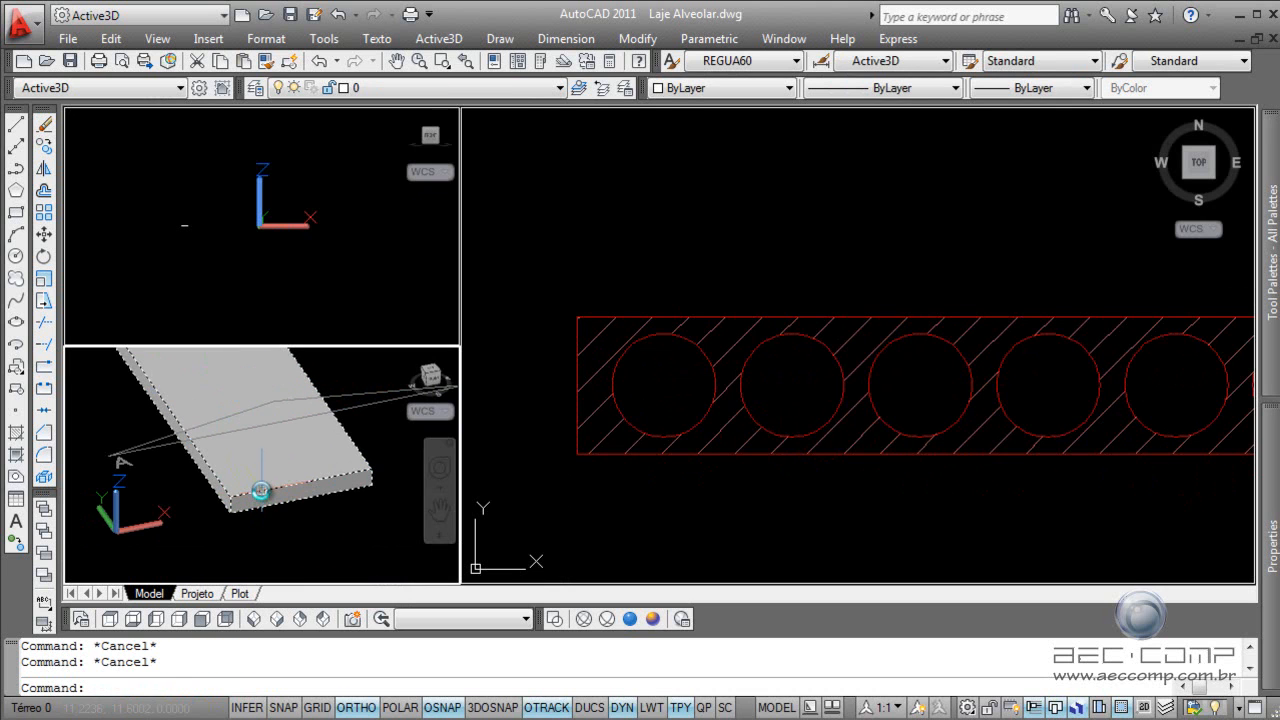
pyautogui.click(661, 442)
pyautogui.click(660, 445)
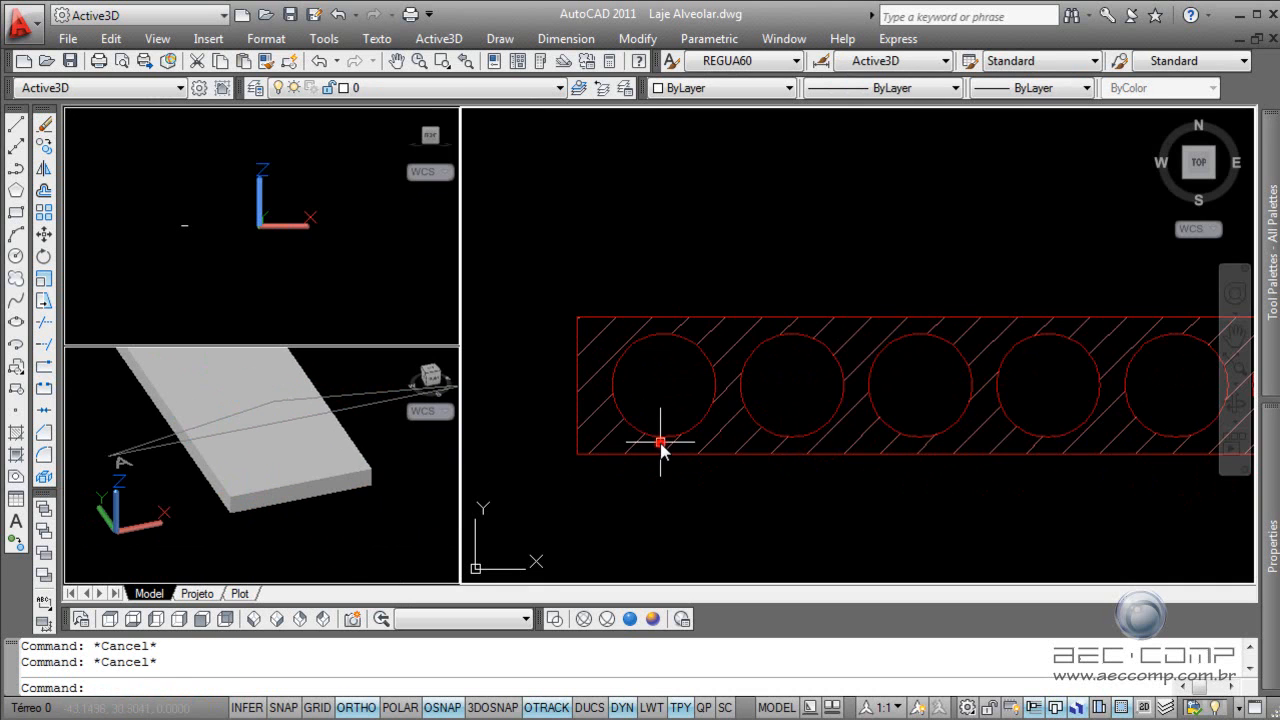
pyautogui.click(646, 446)
pyautogui.click(624, 463)
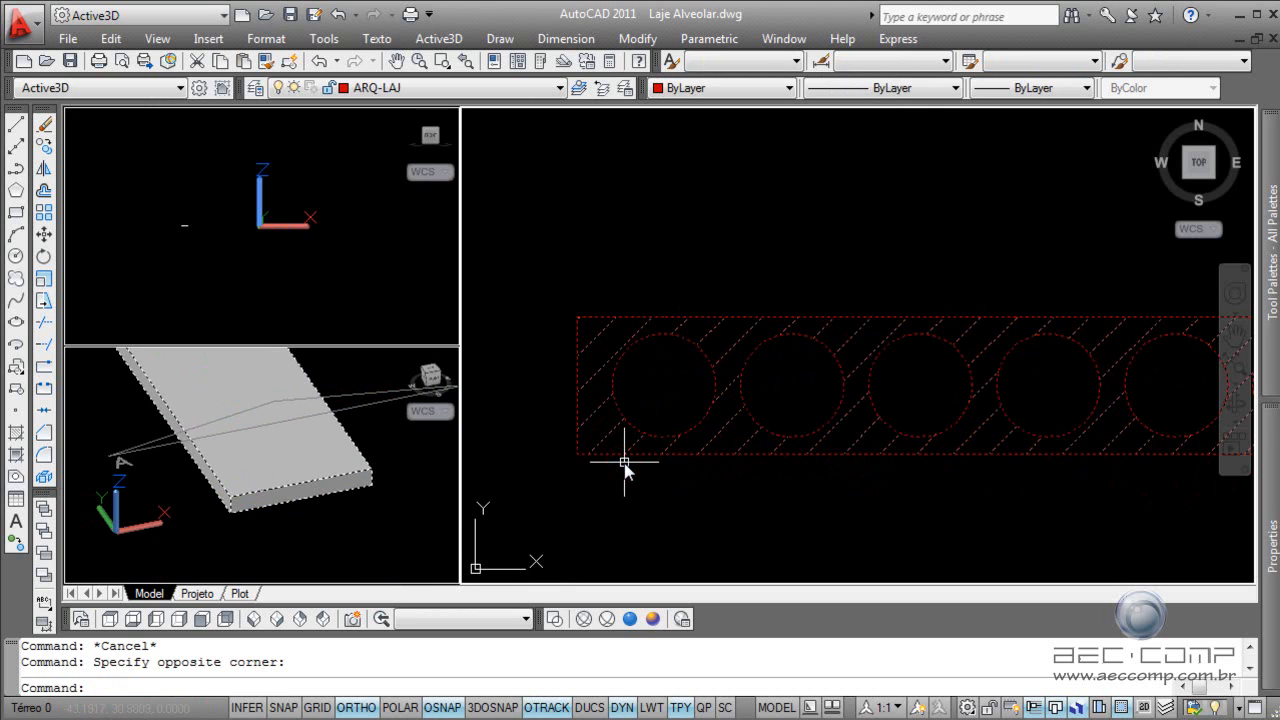
pyautogui.write('ma')
pyautogui.press('Return')
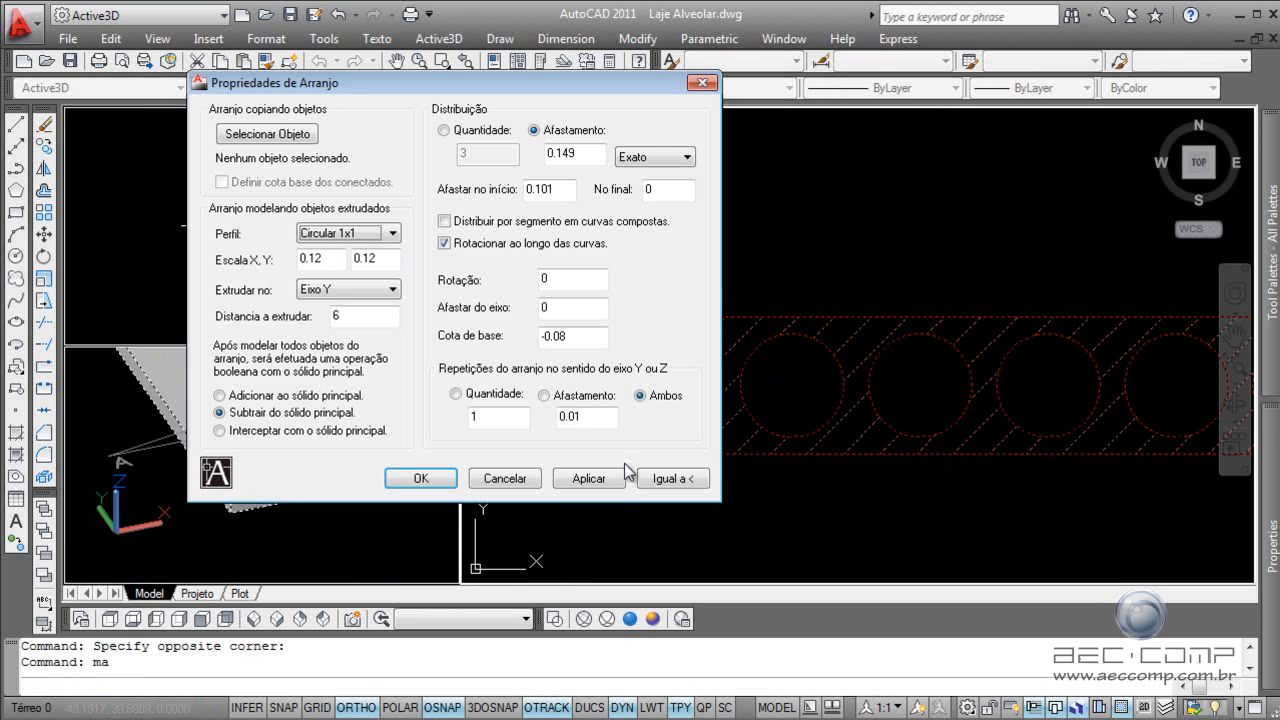
pyautogui.click(255, 396)
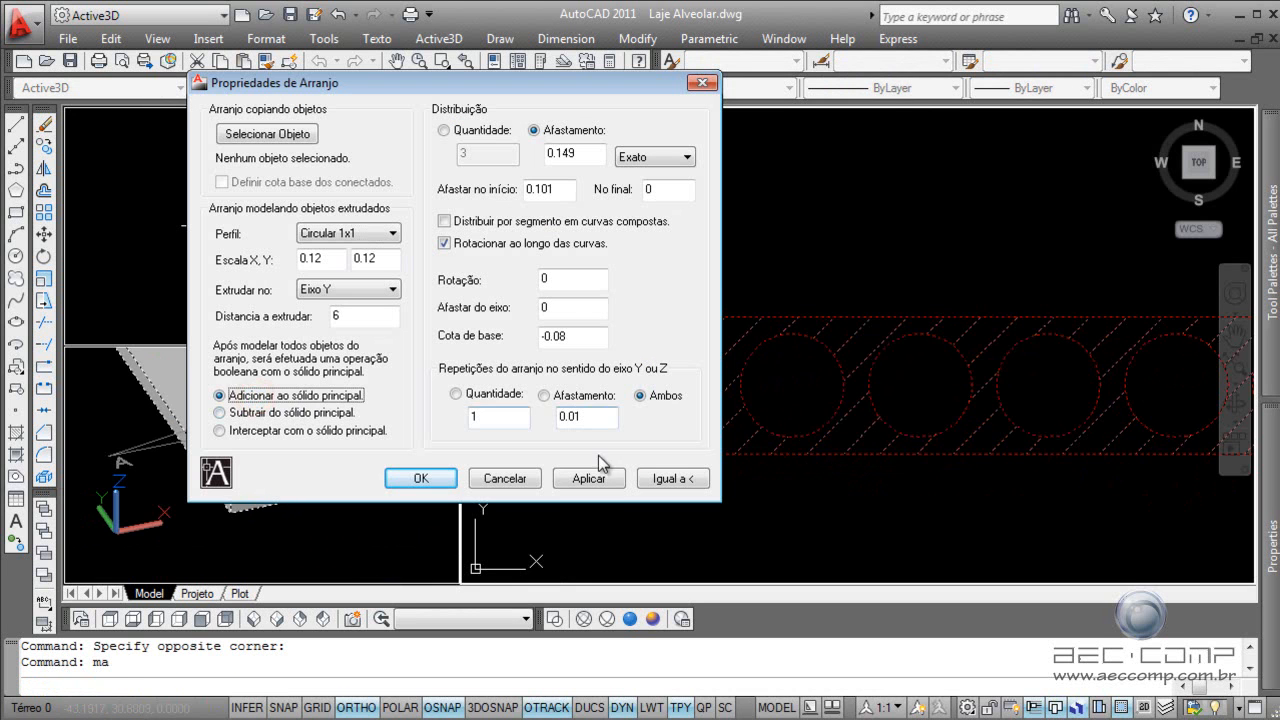
pyautogui.click(589, 479)
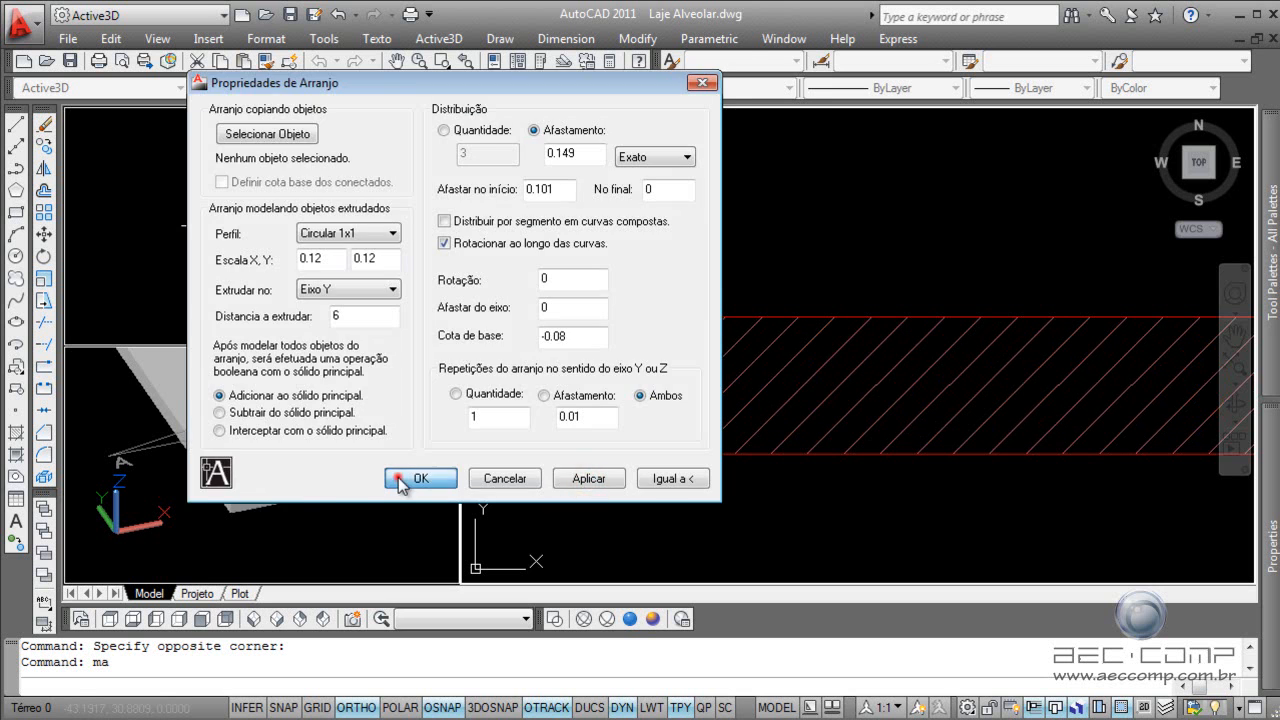
pyautogui.click(412, 479)
# Step: Examine how the added cylinders lie along the slab's length in the 3D view
pyautogui.click(277, 503)
pyautogui.scroll(-3, 277, 503)
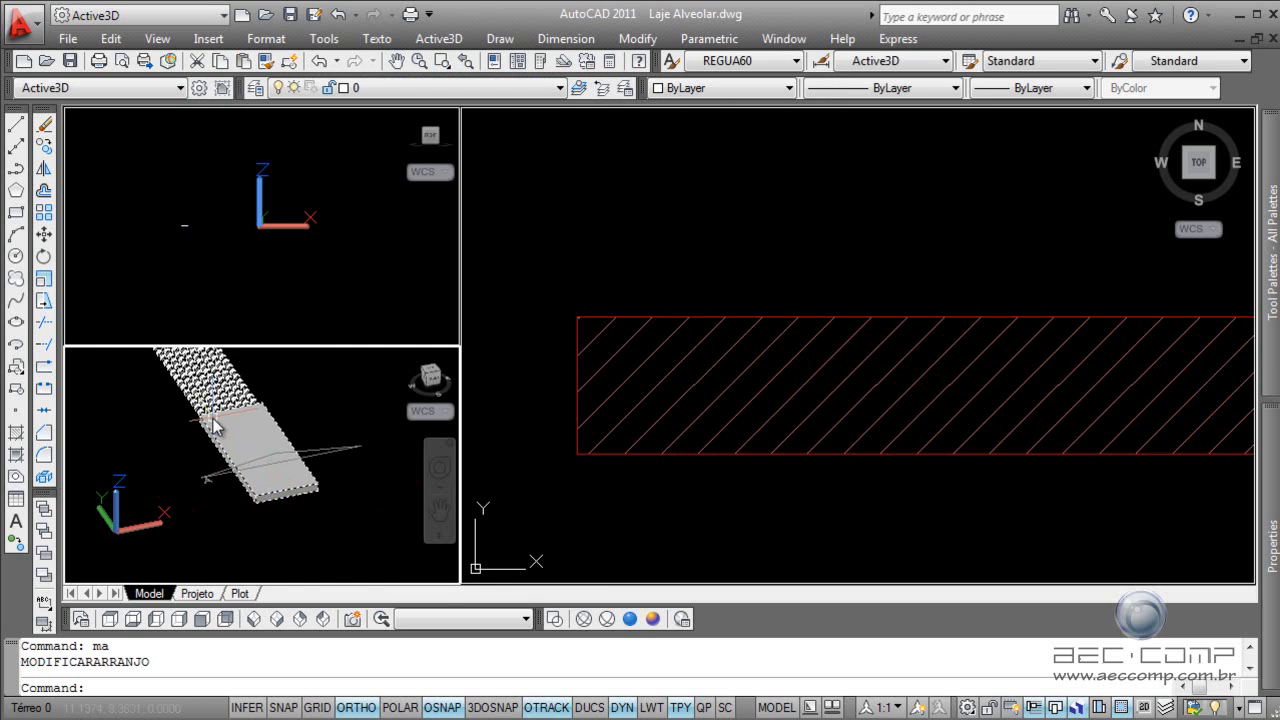
pyautogui.scroll(2, 204, 418)
pyautogui.scroll(2, 203, 412)
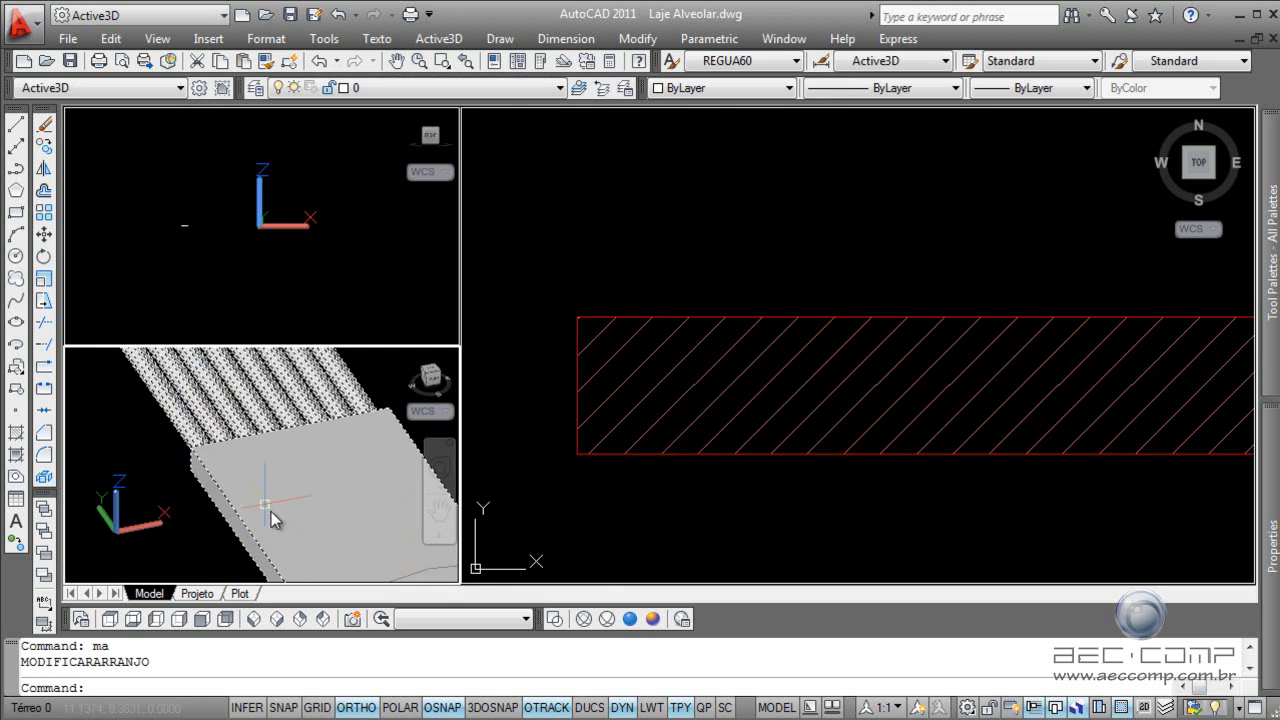
pyautogui.scroll(-3, 210, 460)
pyautogui.scroll(-2, 208, 443)
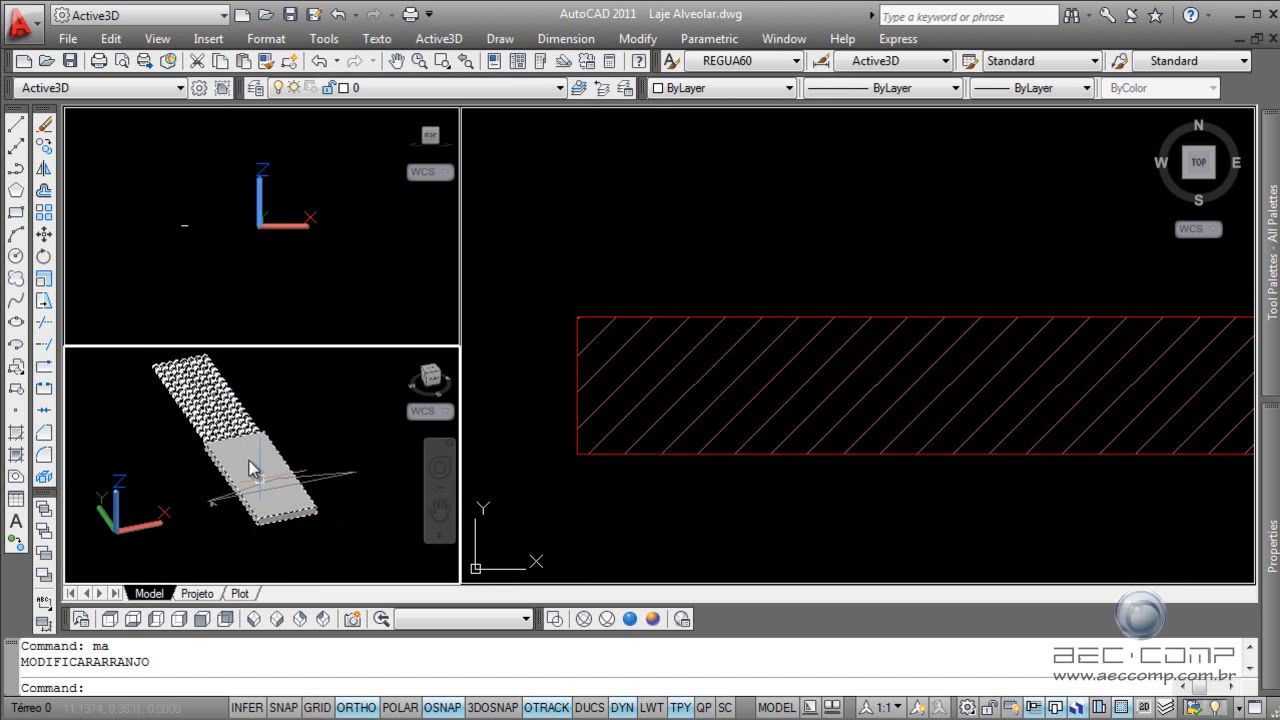
pyautogui.click(280, 514)
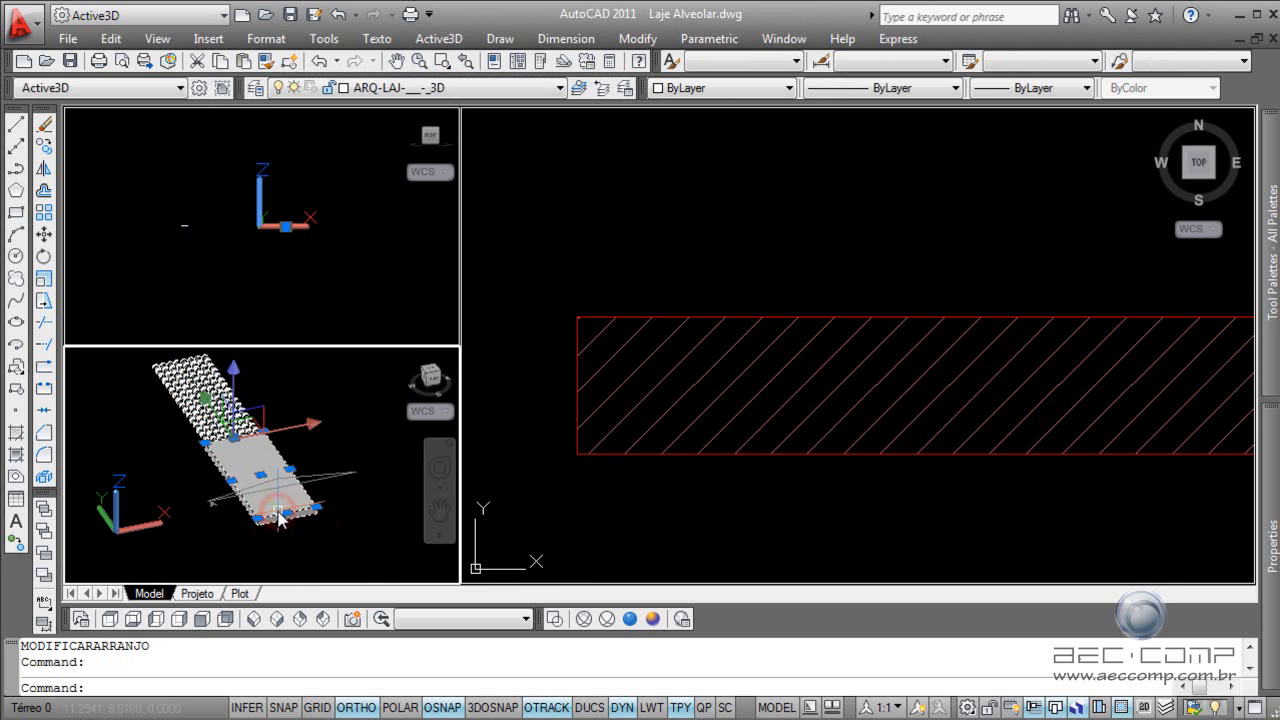
pyautogui.press('Escape')
# Step: Set the slab array's Afastar do eixo to -1.5 and apply the change
pyautogui.click(700, 425)
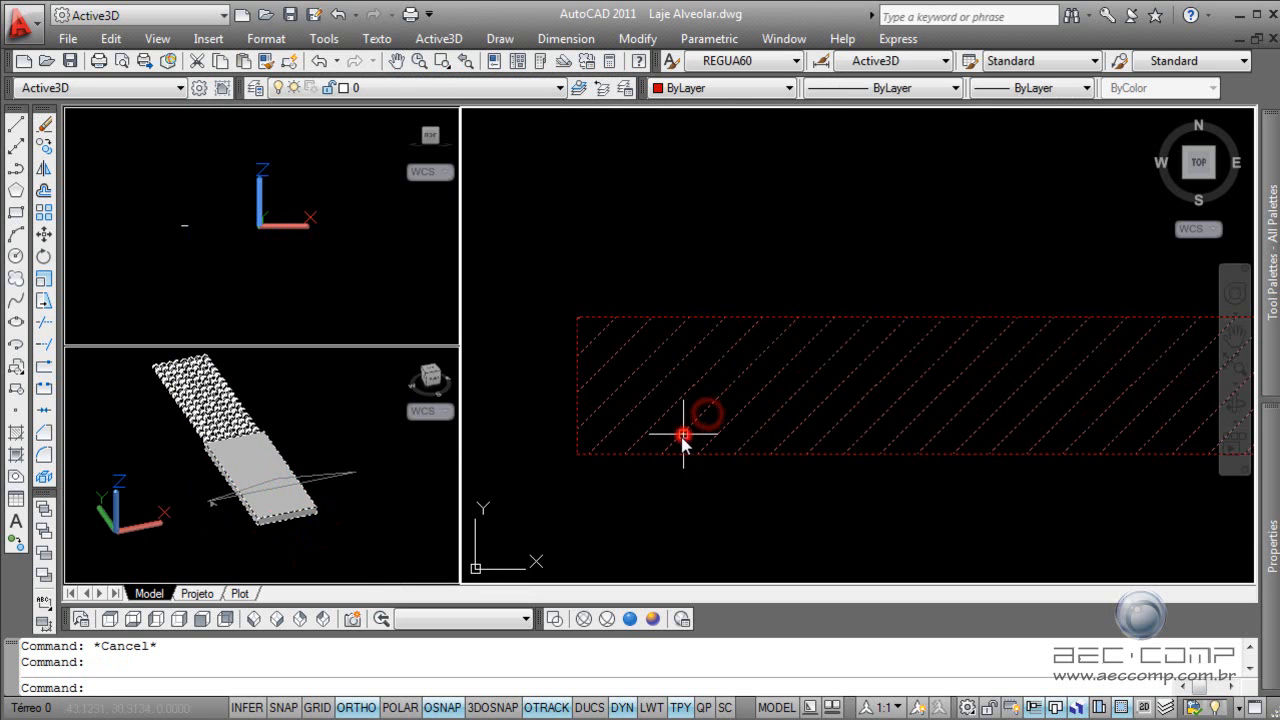
pyautogui.write('ma')
pyautogui.press('Return')
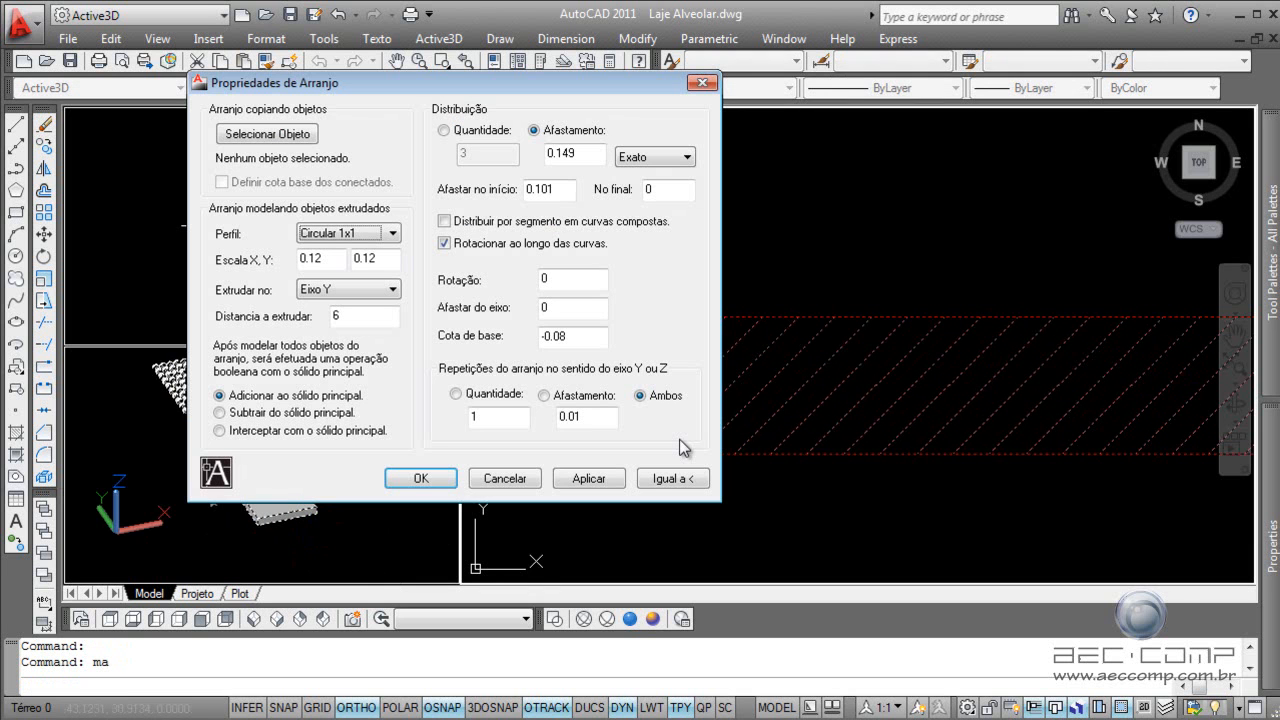
pyautogui.moveTo(567, 308); pyautogui.dragTo(454, 308)
pyautogui.moveTo(529, 89); pyautogui.dragTo(701, 121)
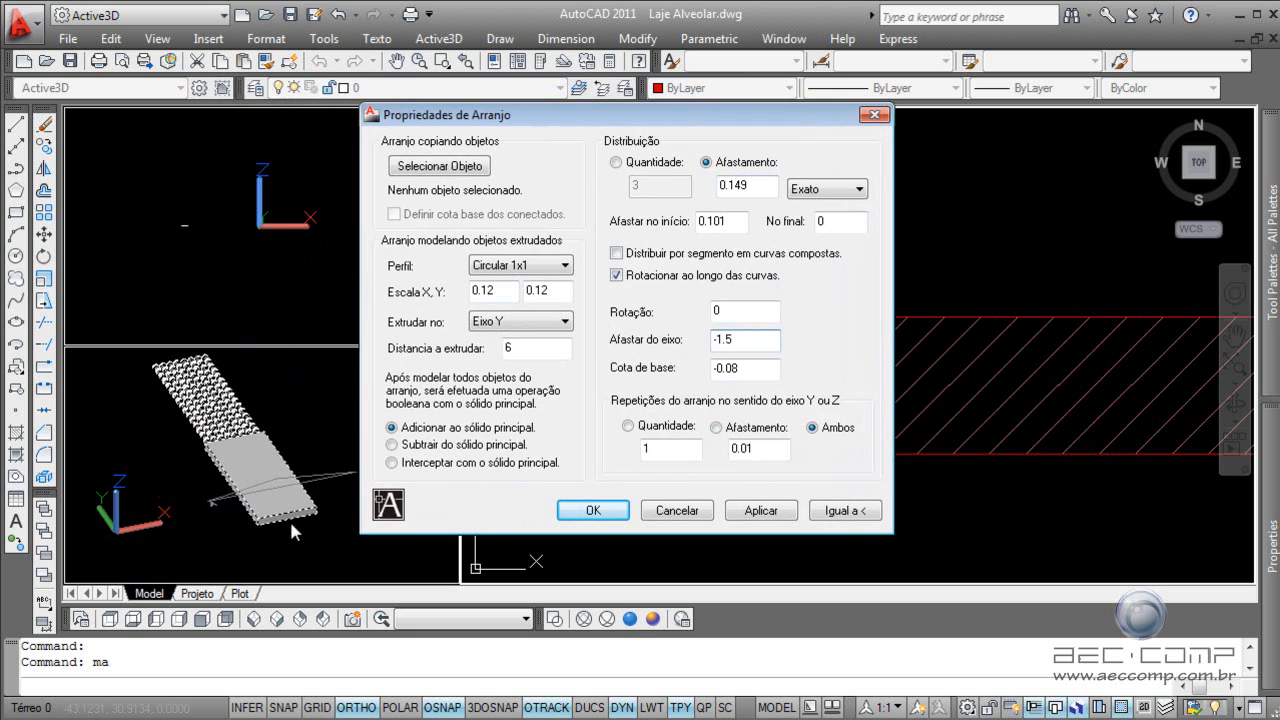
pyautogui.click(771, 510)
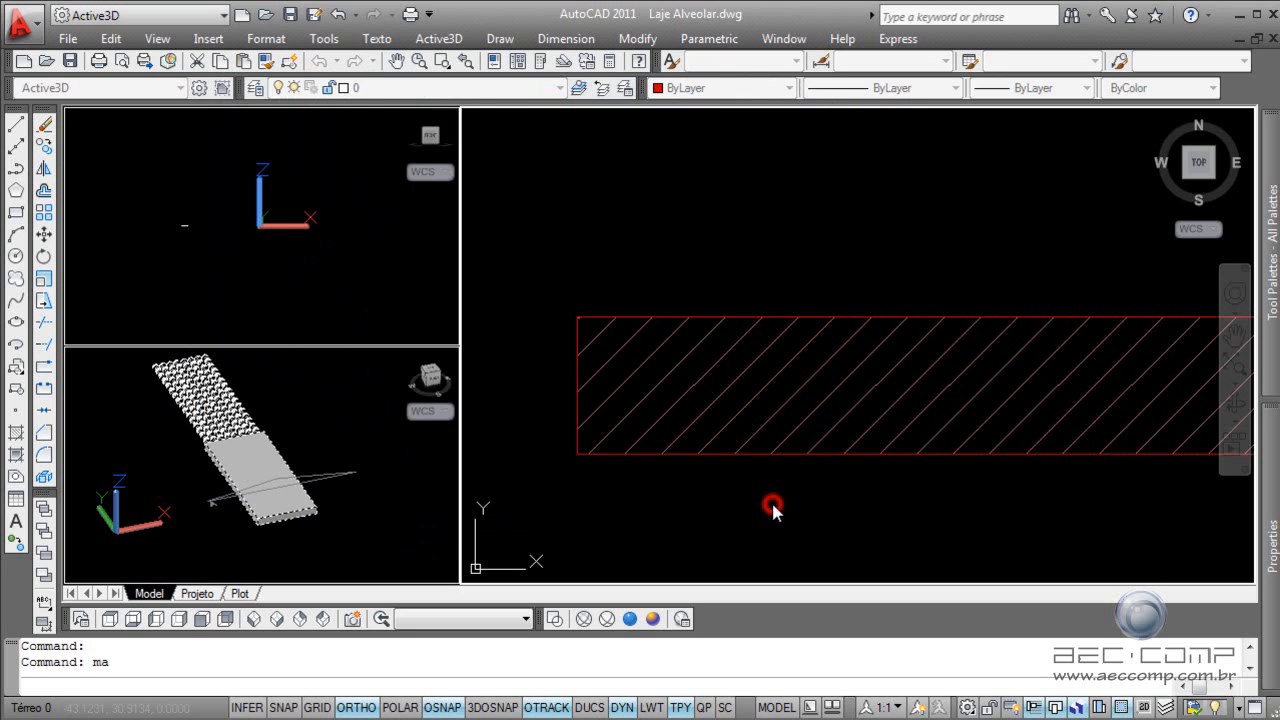
# Step: Switch the array's boolean operation to Subtrair do sólido principal and confirm the array properties
pyautogui.moveTo(442, 87); pyautogui.dragTo(747, 107)
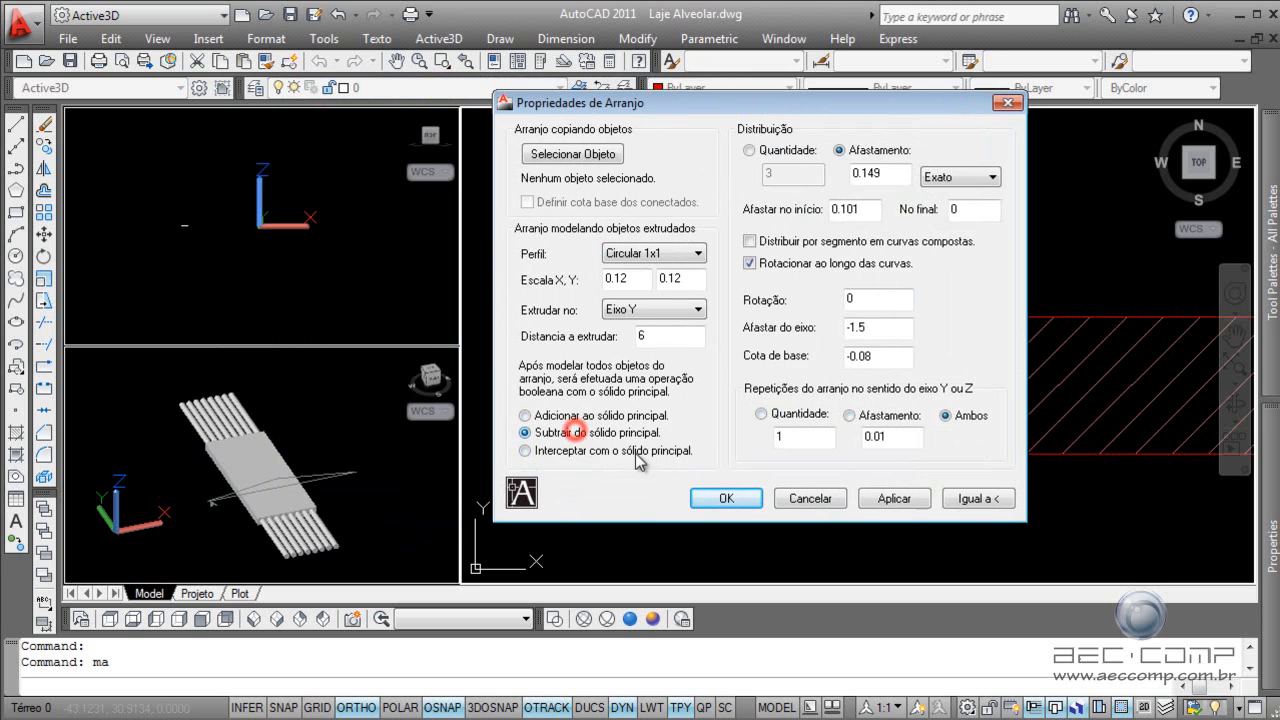
pyautogui.click(894, 498)
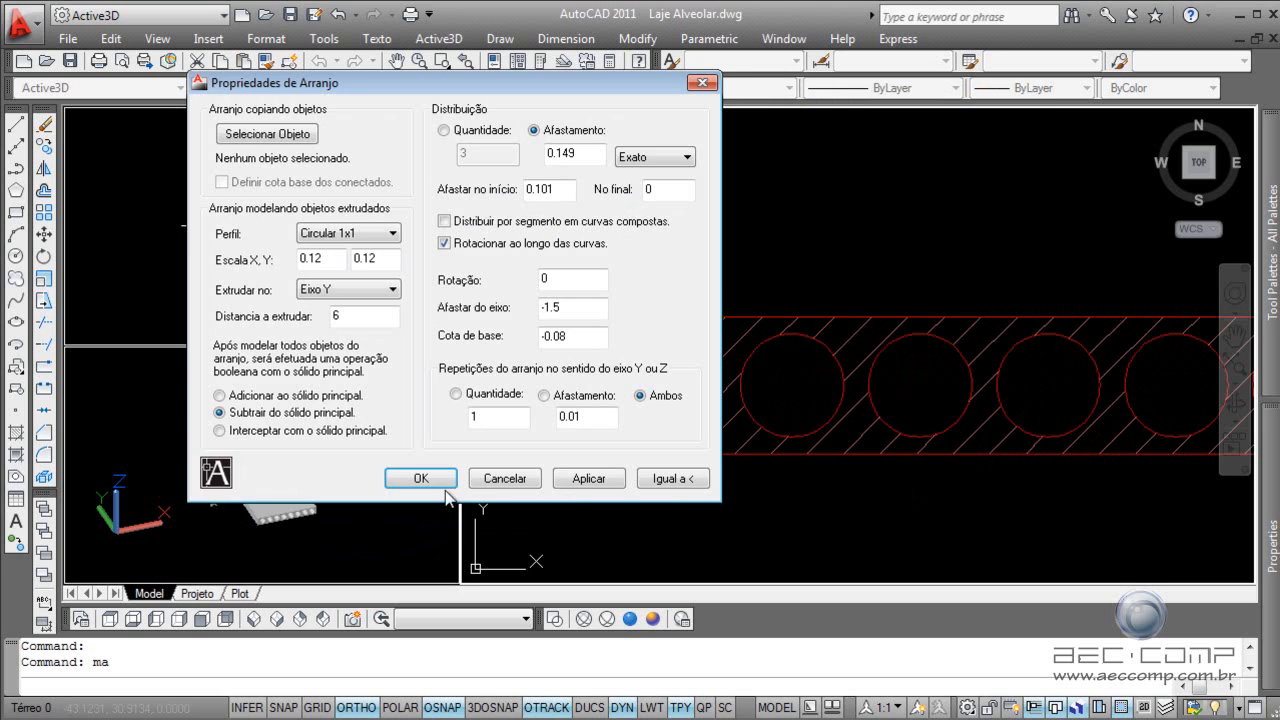
pyautogui.click(421, 478)
pyautogui.scroll(-8, 748, 420)
pyautogui.scroll(5, 806, 400)
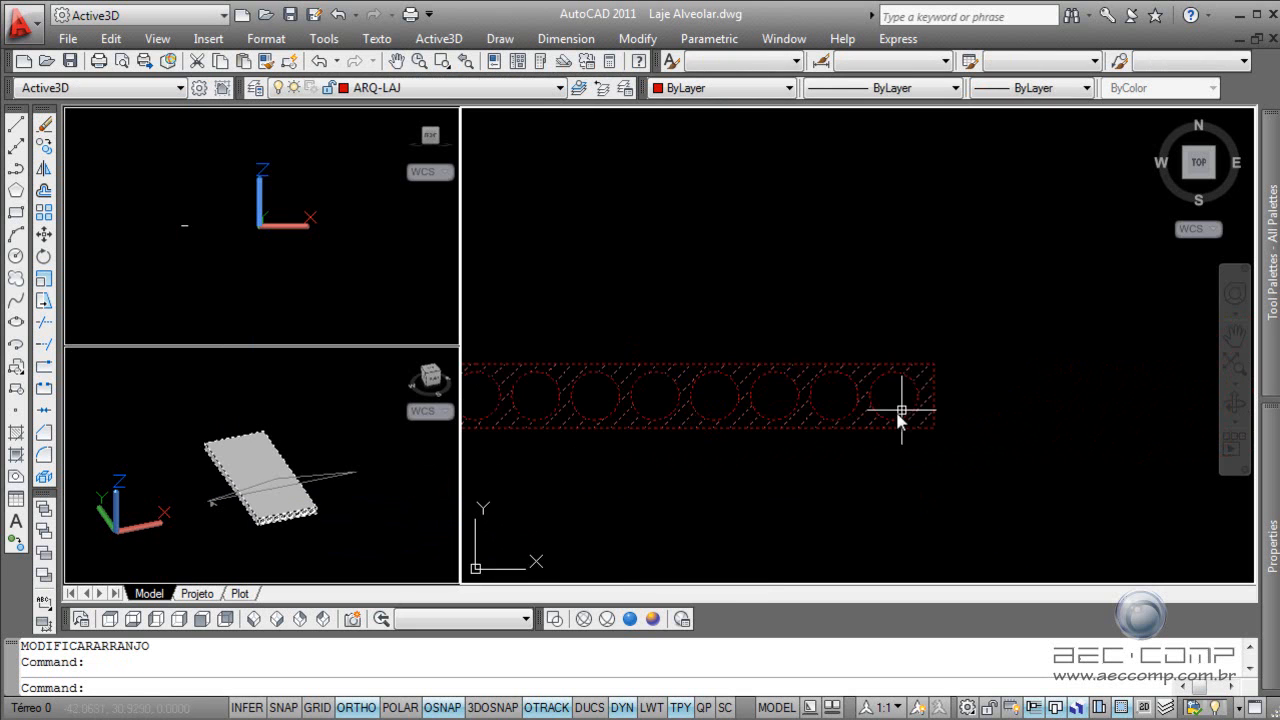
pyautogui.press('Escape')
# Step: Assign the material CONCRETO FORMA to the slab
pyautogui.click(251, 400)
pyautogui.keyDown('shift'); pyautogui.moveTo(262, 537); pyautogui.dragTo(286, 522, button='middle'); pyautogui.keyUp('shift')
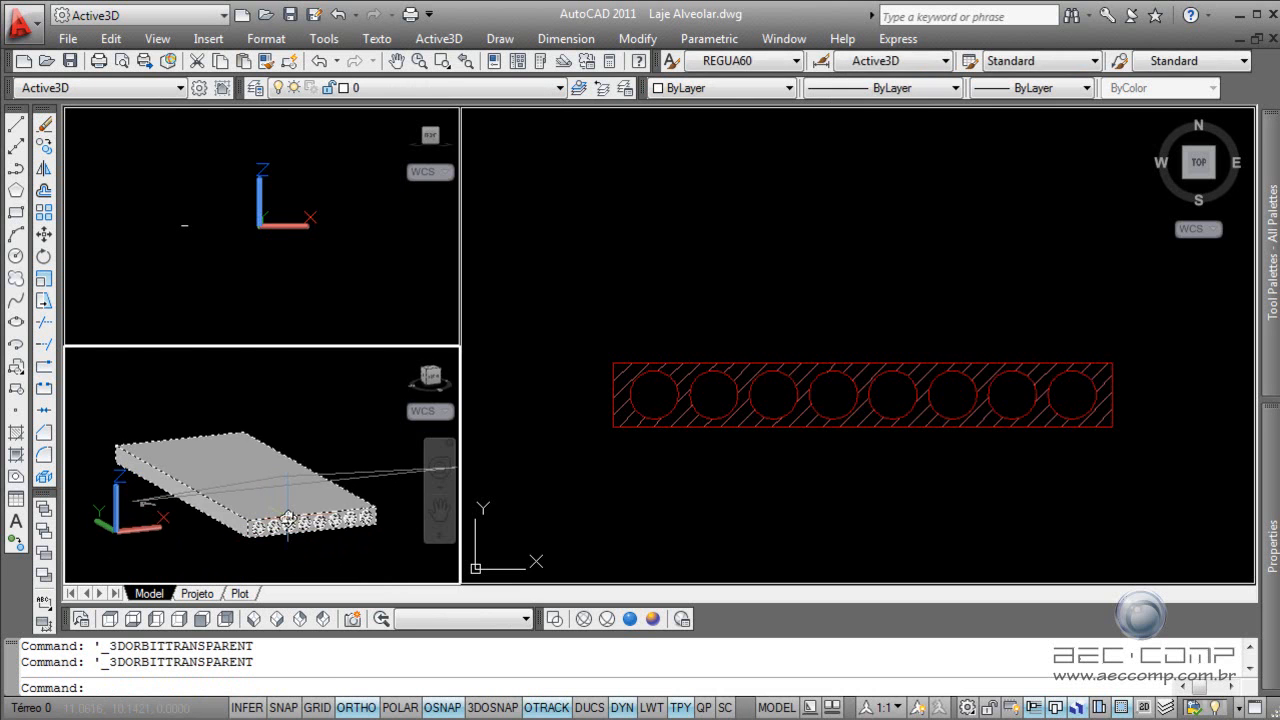
pyautogui.click(286, 522)
pyautogui.moveTo(1270, 540)
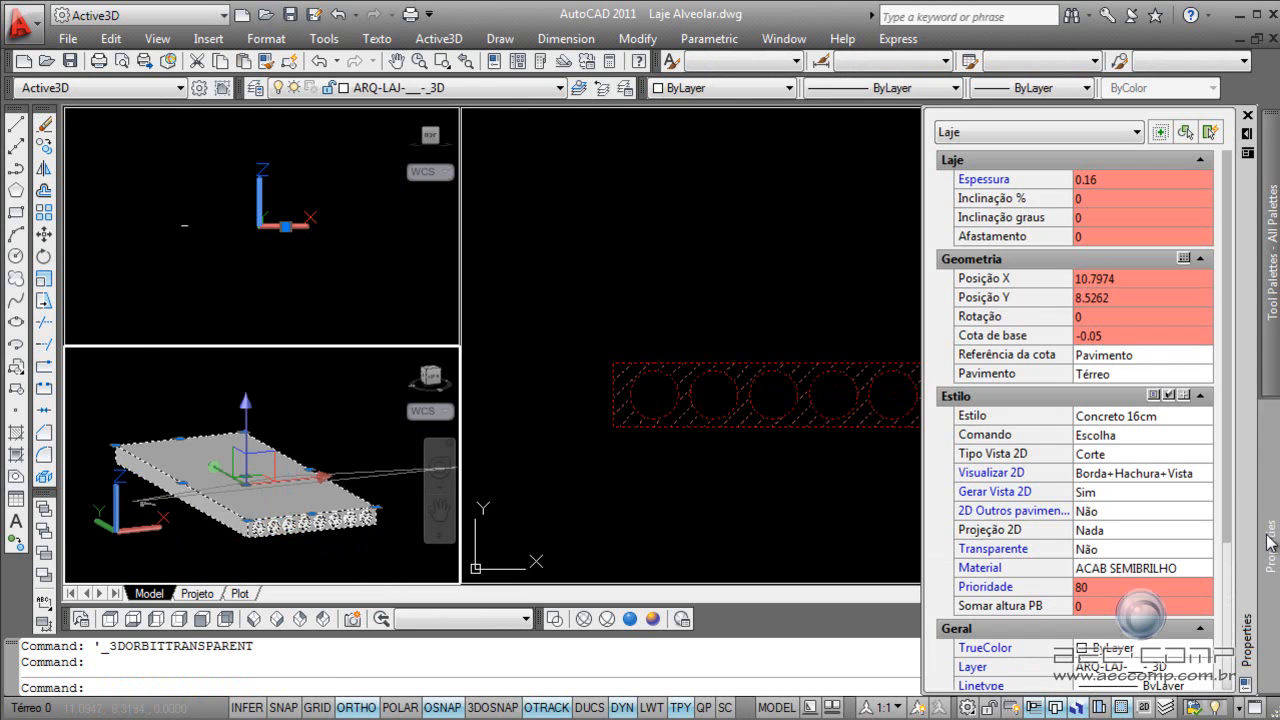
pyautogui.scroll(-1, 1229, 531)
pyautogui.click(1200, 549)
pyautogui.click(1200, 549)
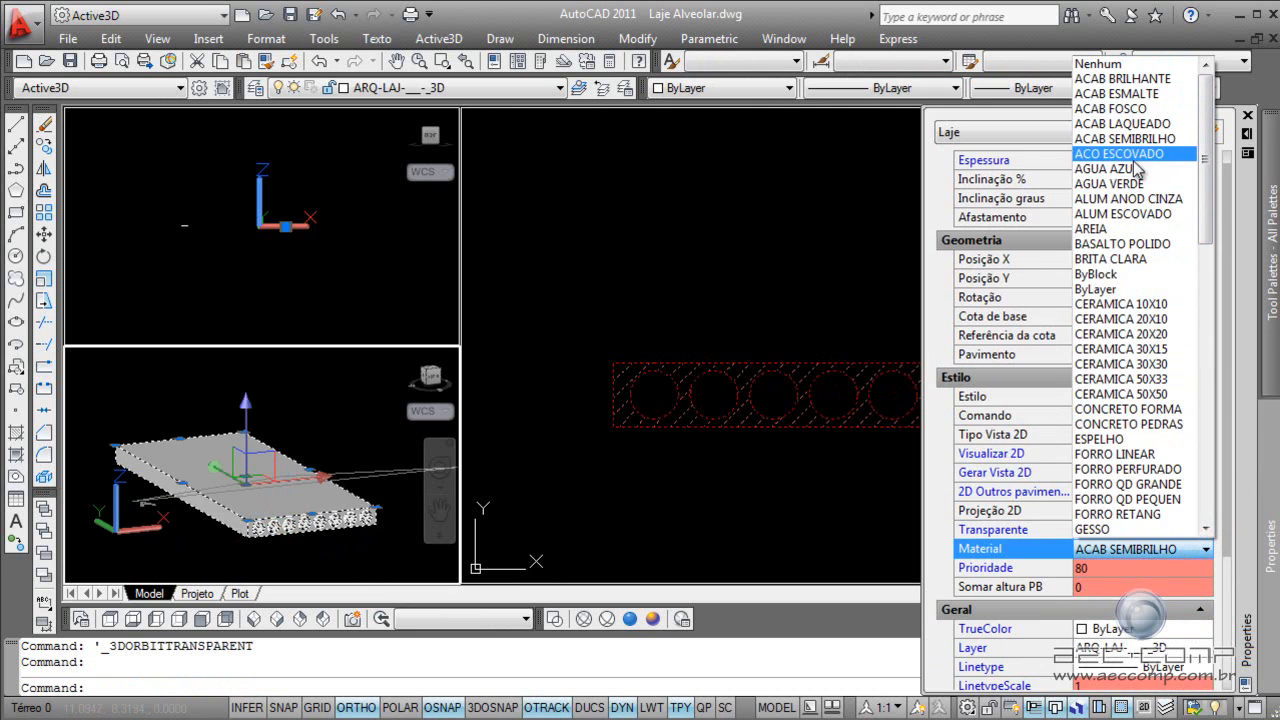
pyautogui.click(1150, 411)
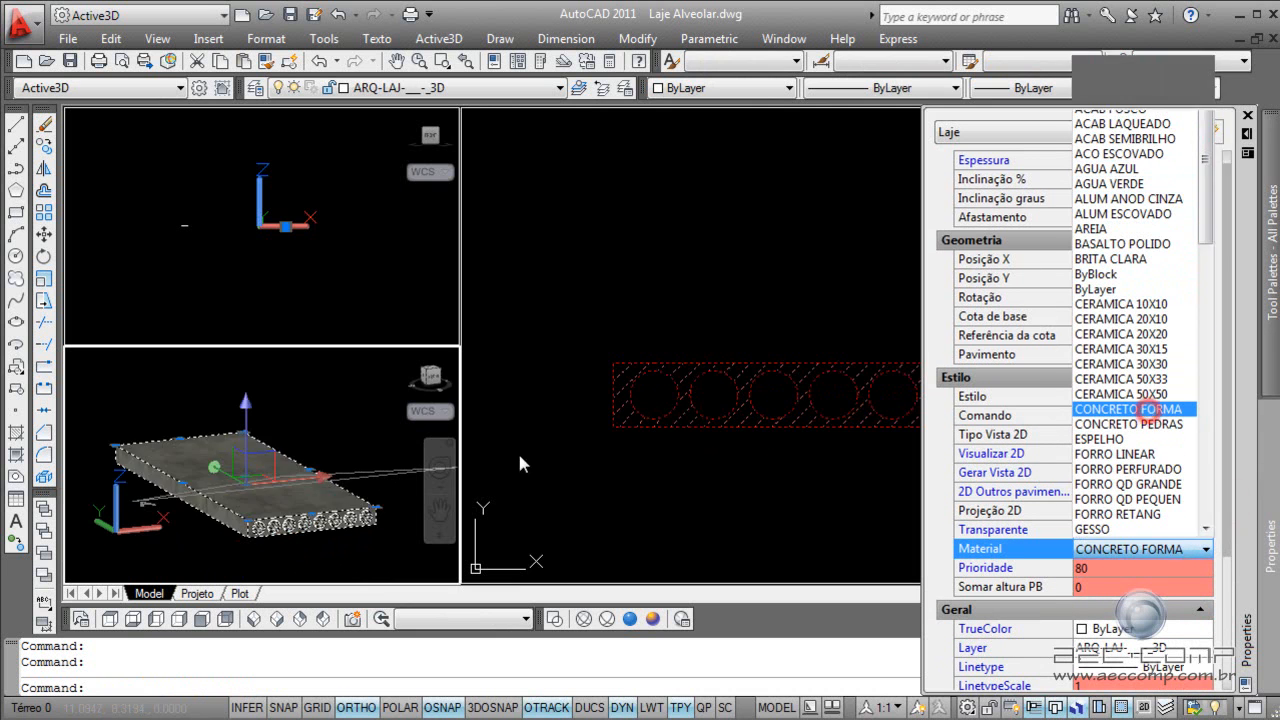
pyautogui.press('Escape')
pyautogui.press('Escape')
# Step: Copy the slab section twice to the right, placing each copy edge to edge from the lower-left corner as base point
pyautogui.moveTo(258, 485)
pyautogui.keyDown('shift'); pyautogui.mouseDown(button='middle')
pyautogui.moveTo(266, 529)
pyautogui.moveTo(260, 461)
pyautogui.mouseUp(button='middle'); pyautogui.keyUp('shift')
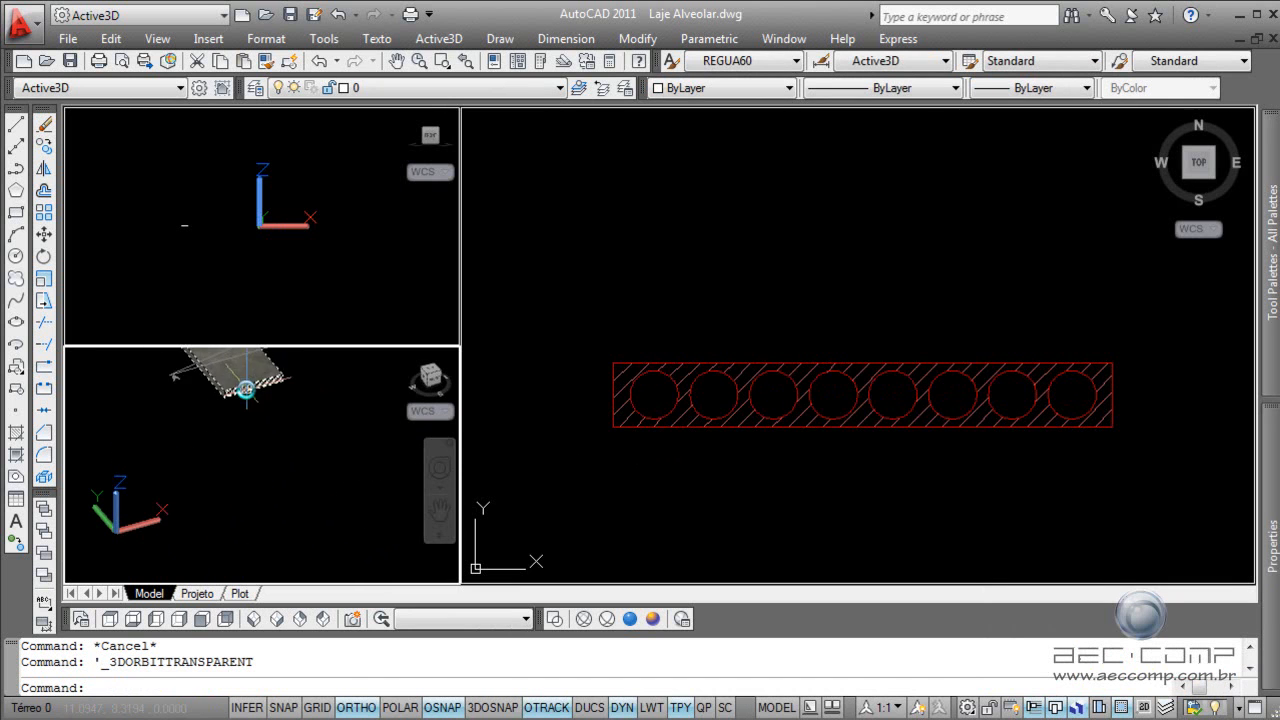
pyautogui.moveTo(245, 388); pyautogui.dragTo(259, 528, button='middle')
pyautogui.click(837, 420)
pyautogui.click(809, 408)
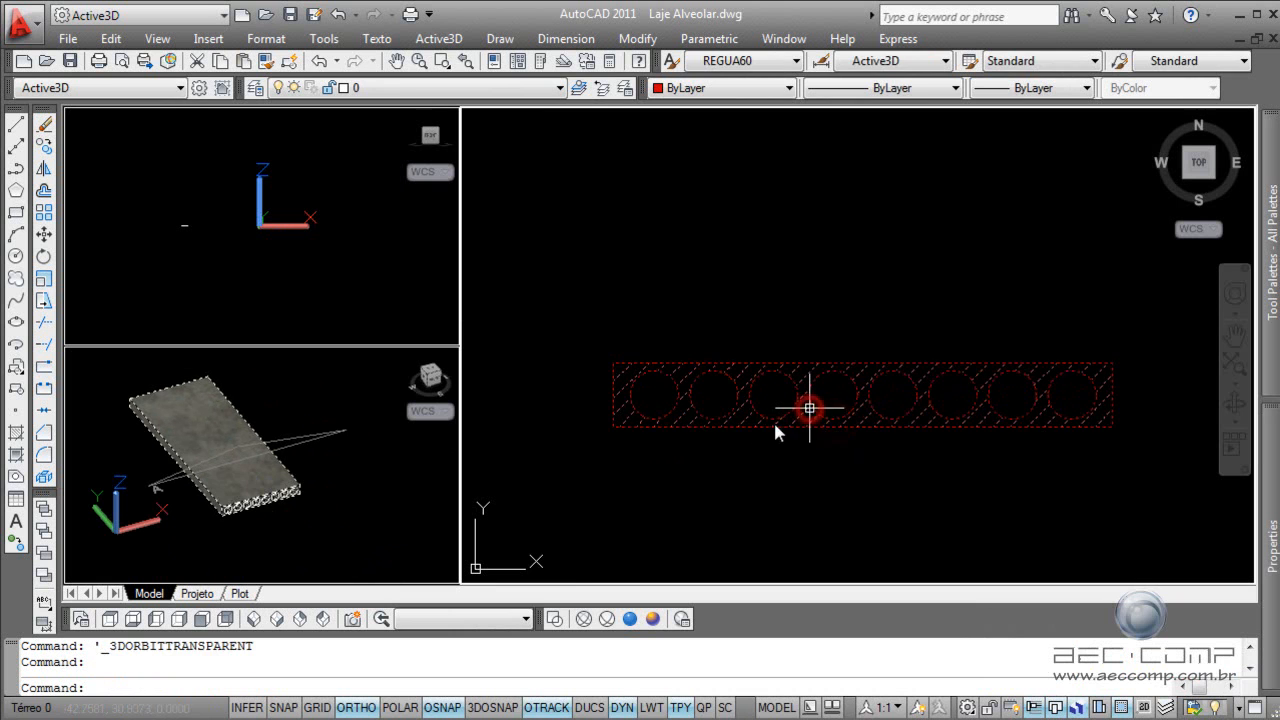
pyautogui.write('co')
pyautogui.press('Return')
pyautogui.click(613, 427)
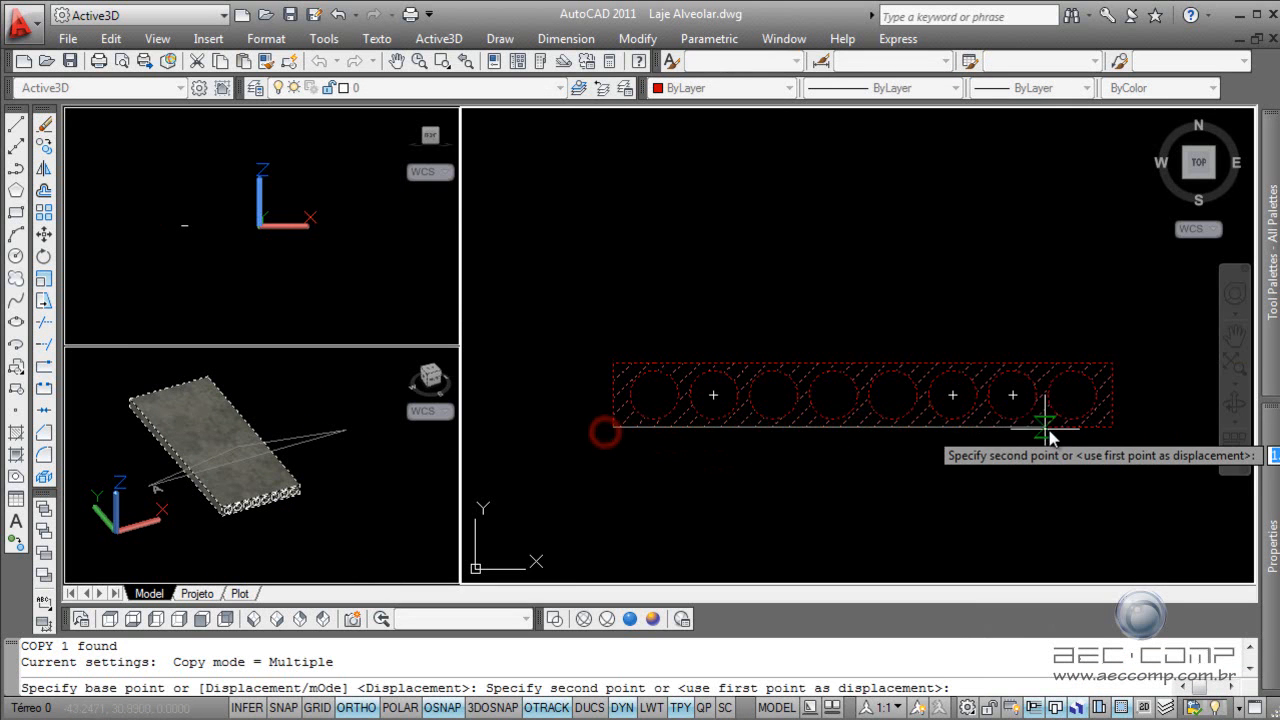
pyautogui.click(1106, 436)
pyautogui.scroll(-2, 1109, 451)
pyautogui.moveTo(1109, 451); pyautogui.dragTo(683, 451, button='middle')
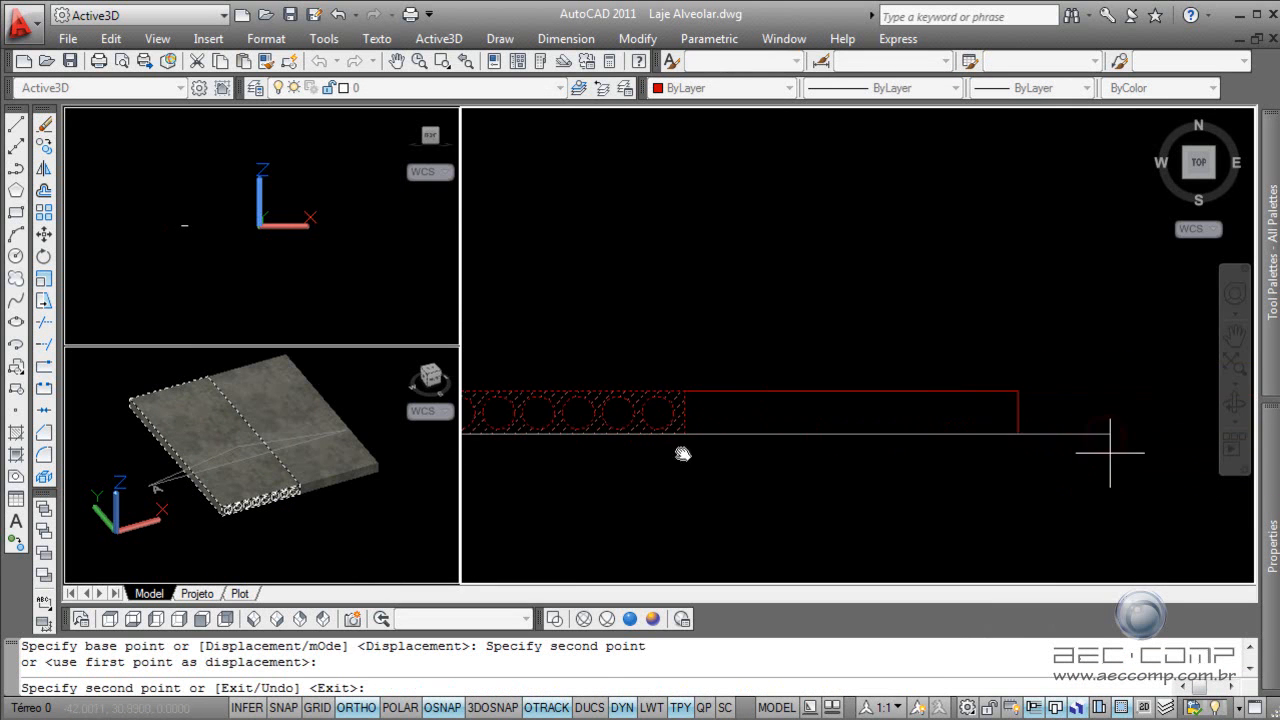
pyautogui.click(1004, 436)
pyautogui.scroll(-4, 694, 434)
pyautogui.press('Return')
# Step: Examine the hollow ends of the adjoining slabs in the 3D view
pyautogui.scroll(3, 845, 455)
pyautogui.click(313, 510)
pyautogui.keyDown('shift'); pyautogui.moveTo(313, 510); pyautogui.dragTo(307, 446, button='middle'); pyautogui.keyUp('shift')
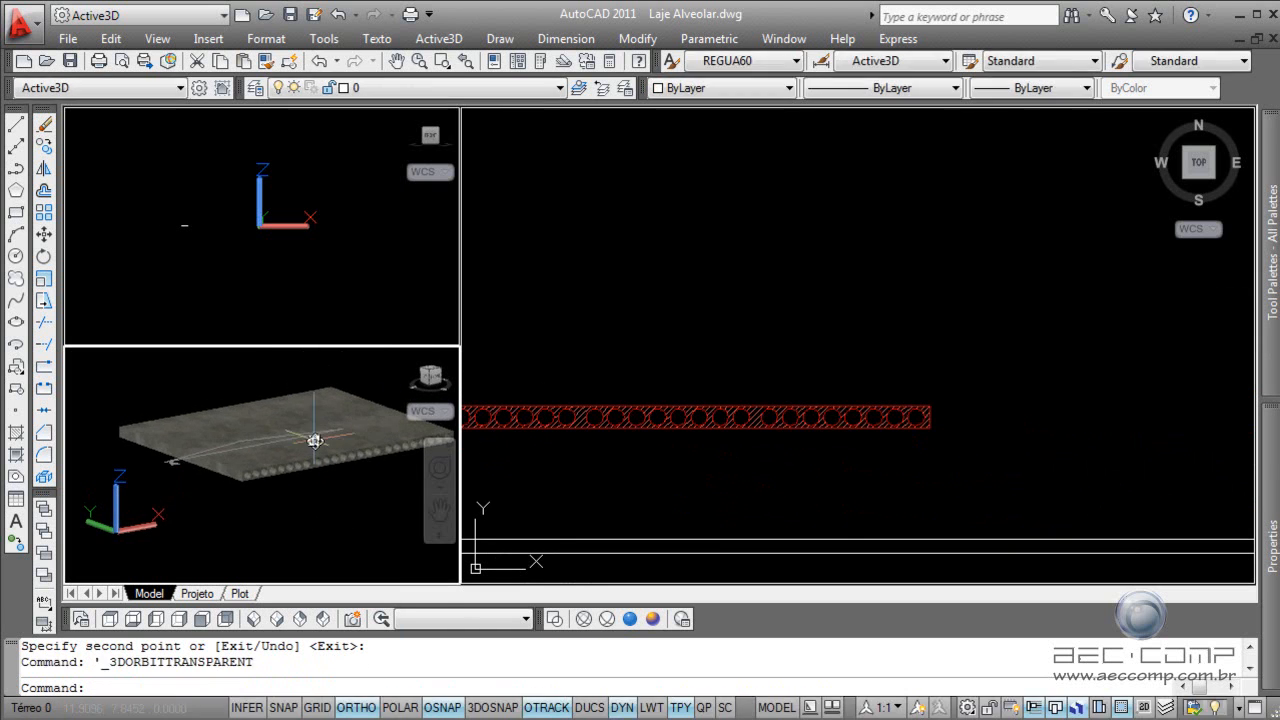